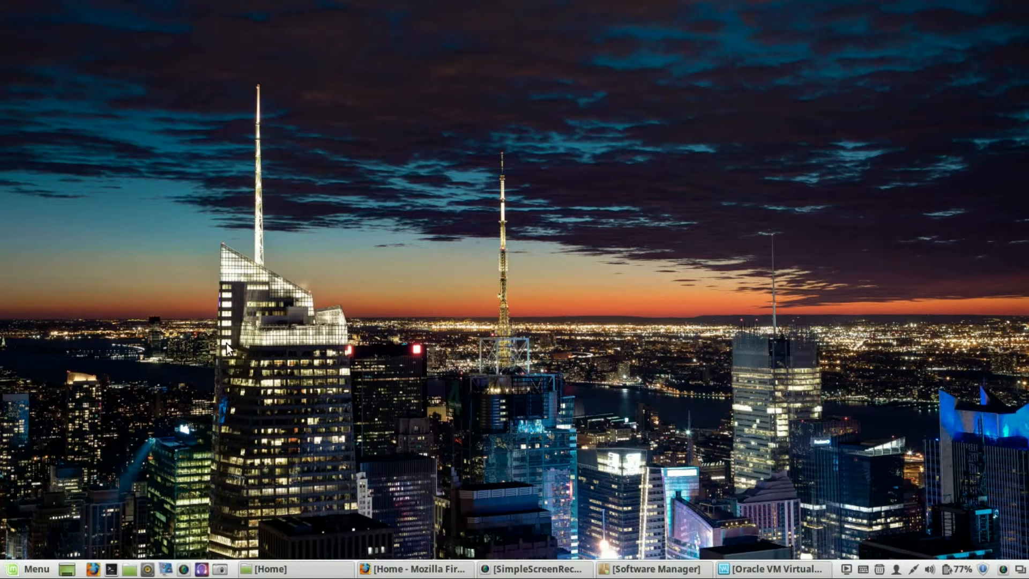
- Bring up the Software Manager window
click(748, 571)
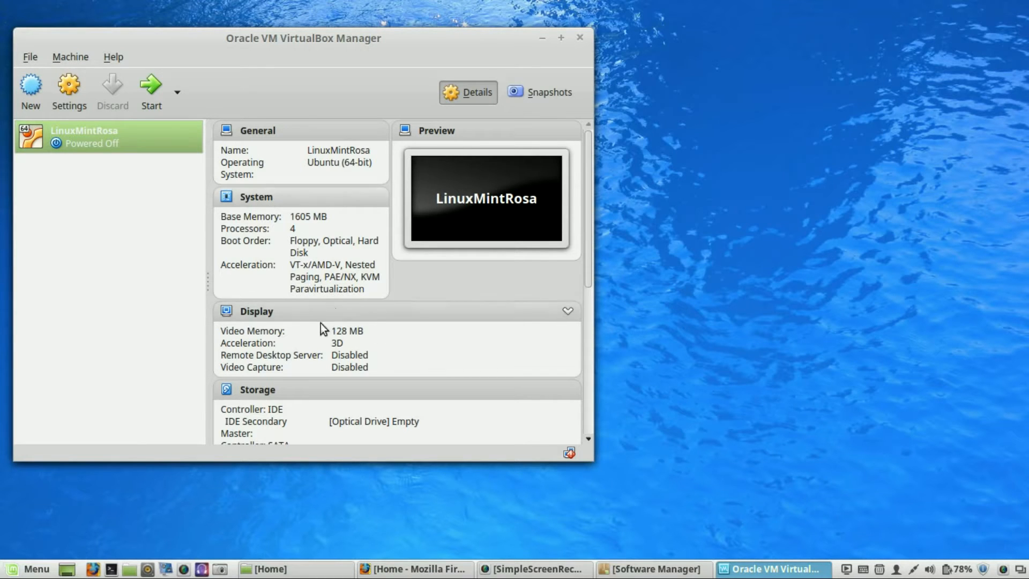
click(544, 39)
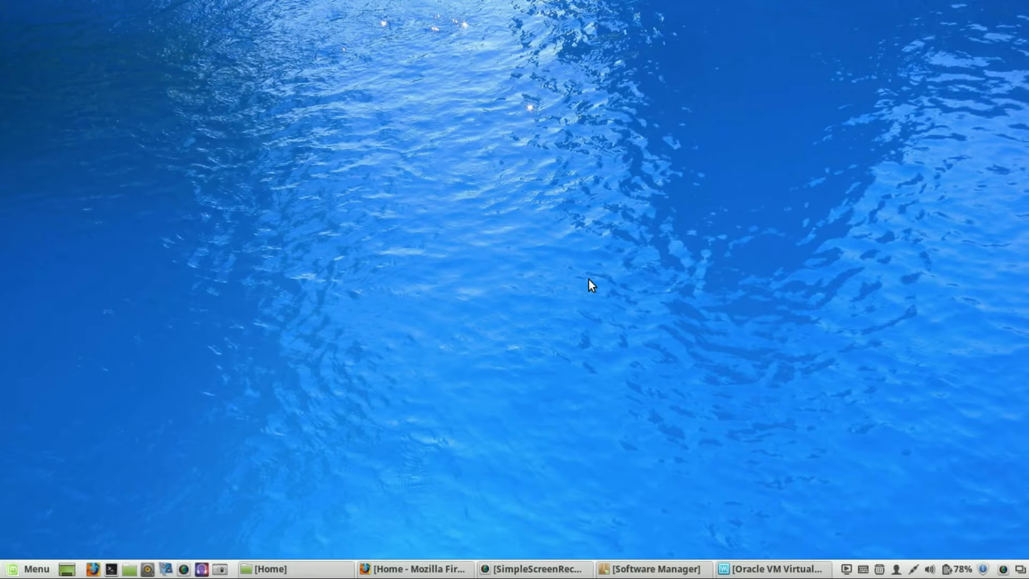
click(24, 576)
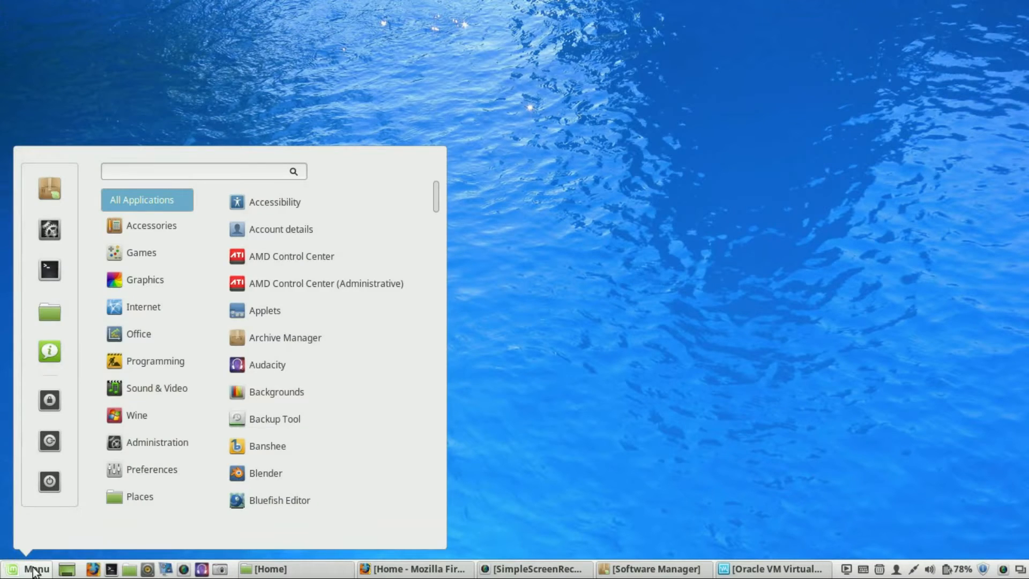
click(143, 445)
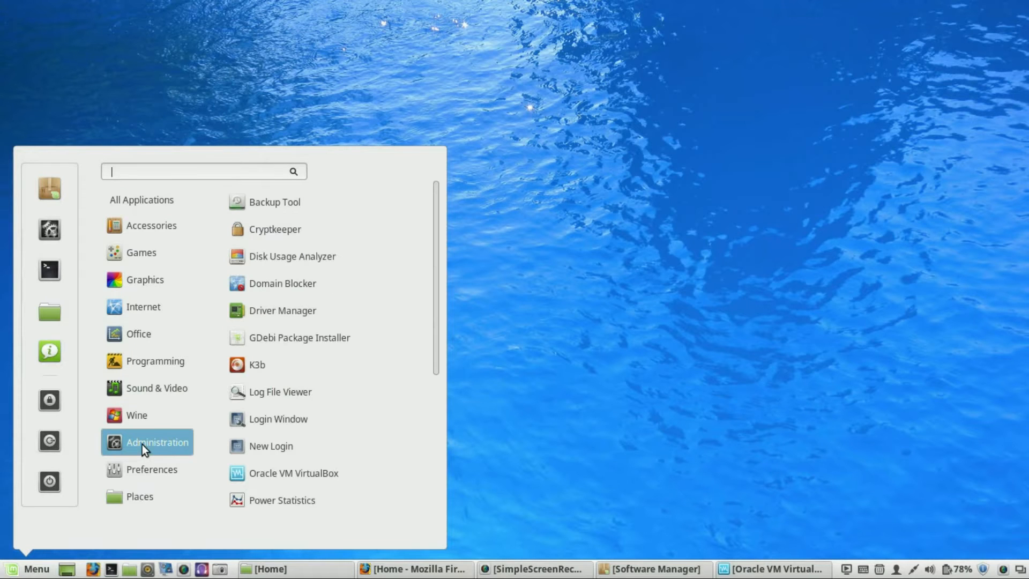
scroll(345, 433, down, 3)
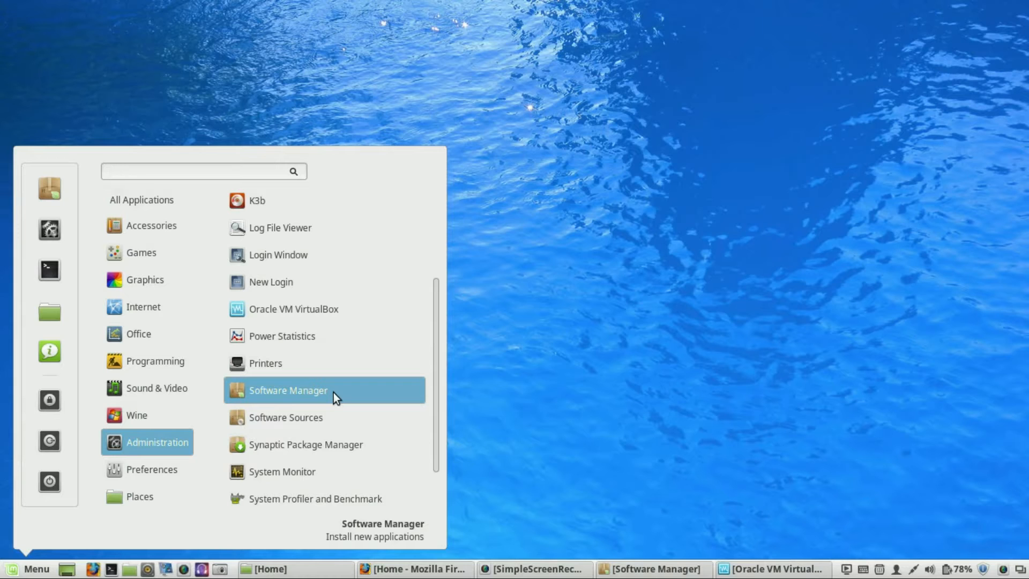
click(636, 412)
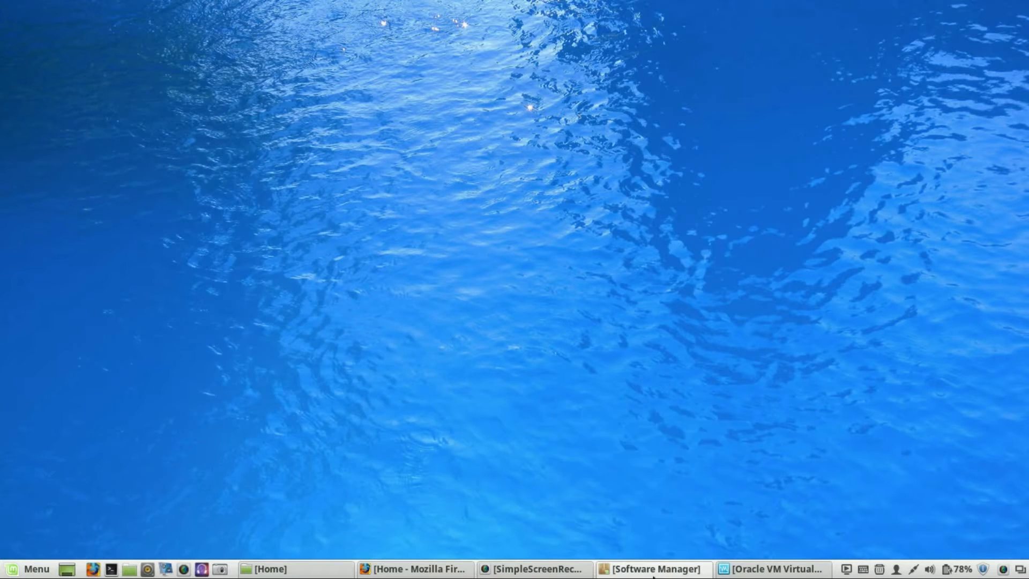
click(653, 572)
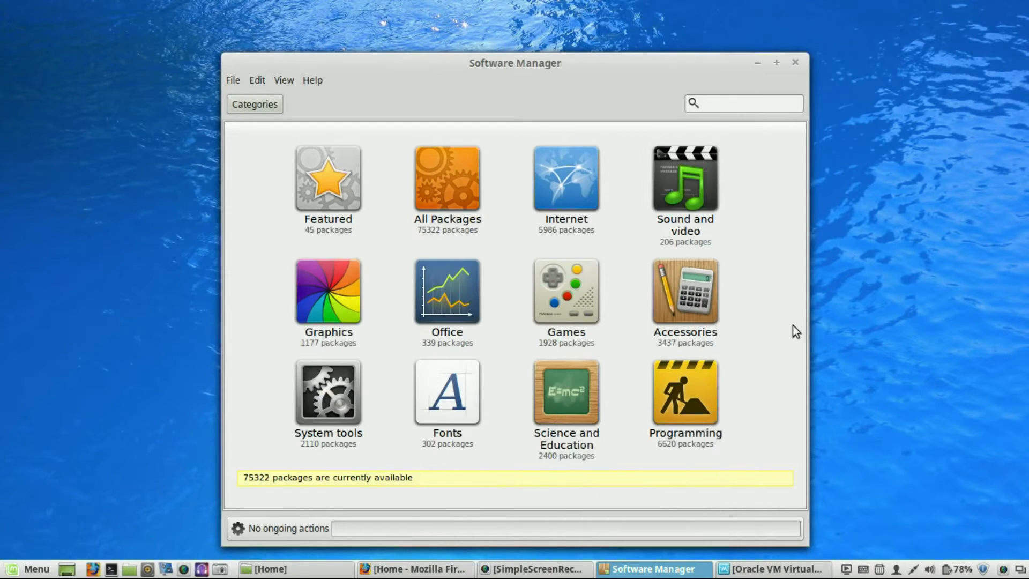
- Browse the packages in the Sound and video category
click(685, 196)
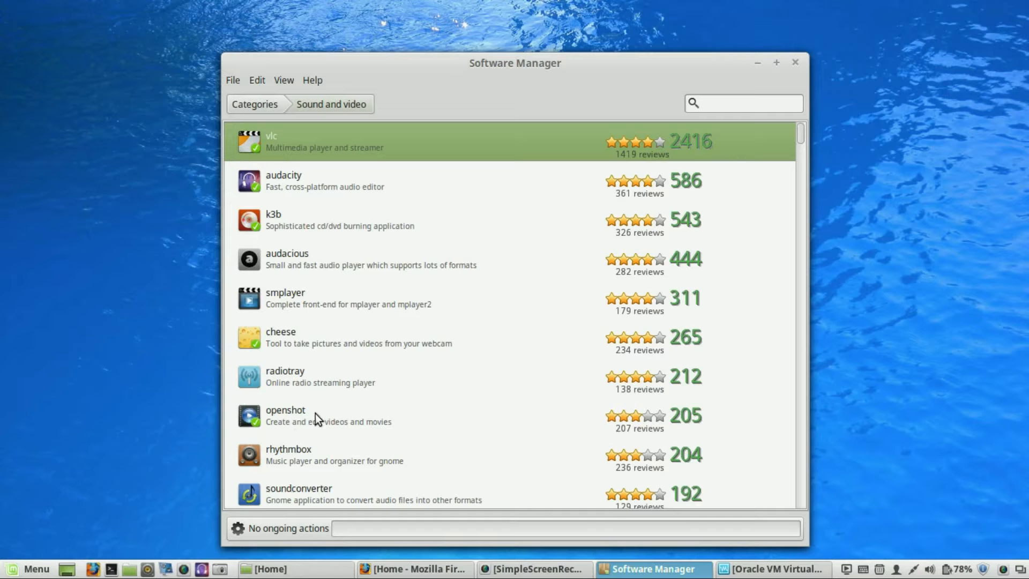
scroll(422, 402, down, 5)
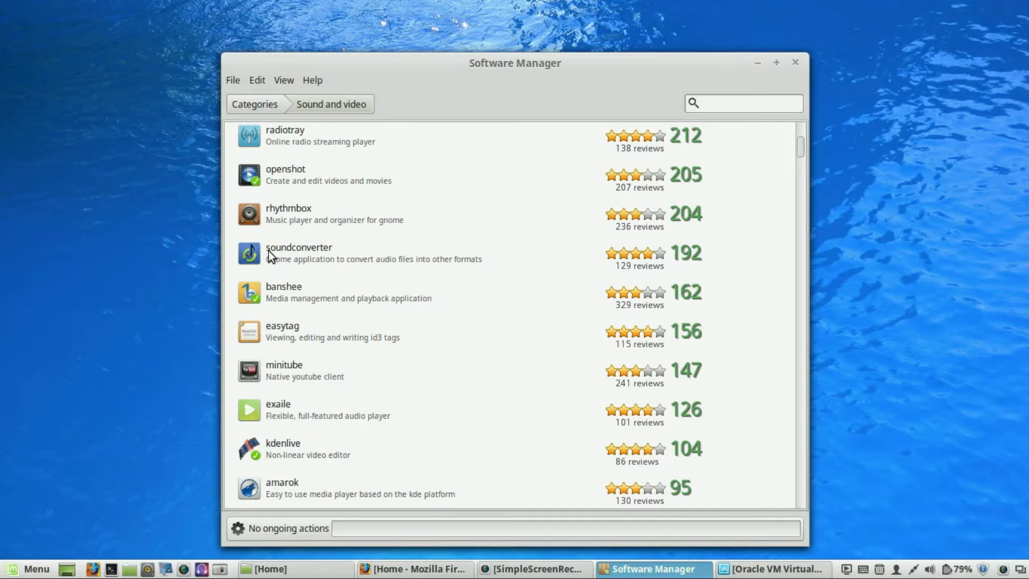
scroll(450, 385, up, 5)
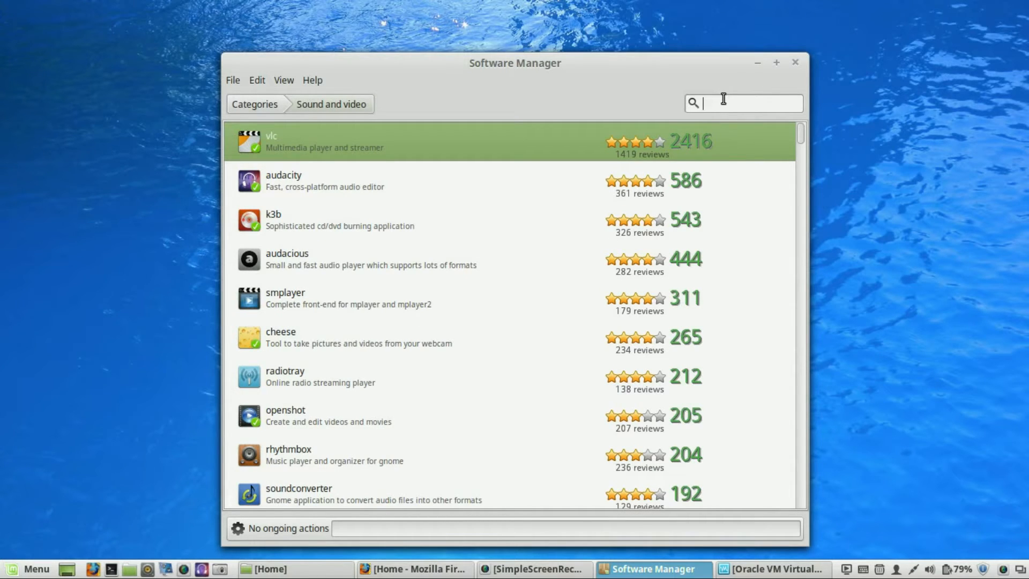
- Search all packages for blender
text(blender)
key(Return)
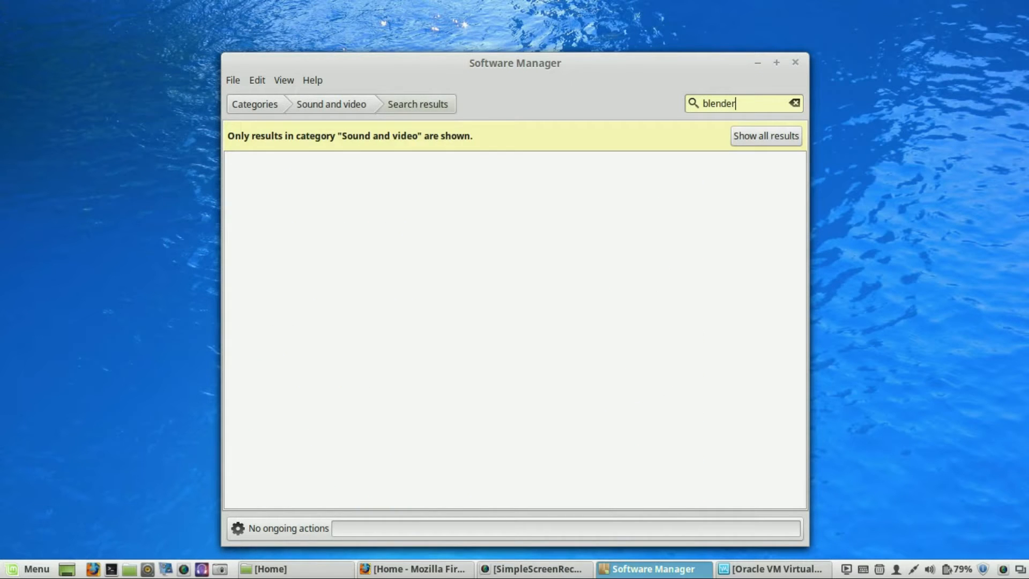
click(250, 104)
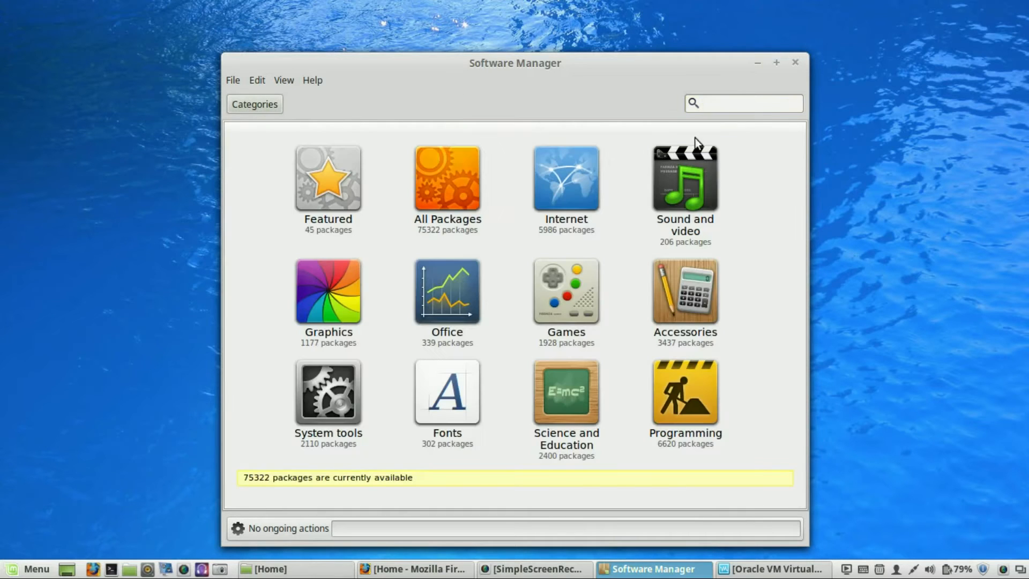
click(744, 99)
text(blender)
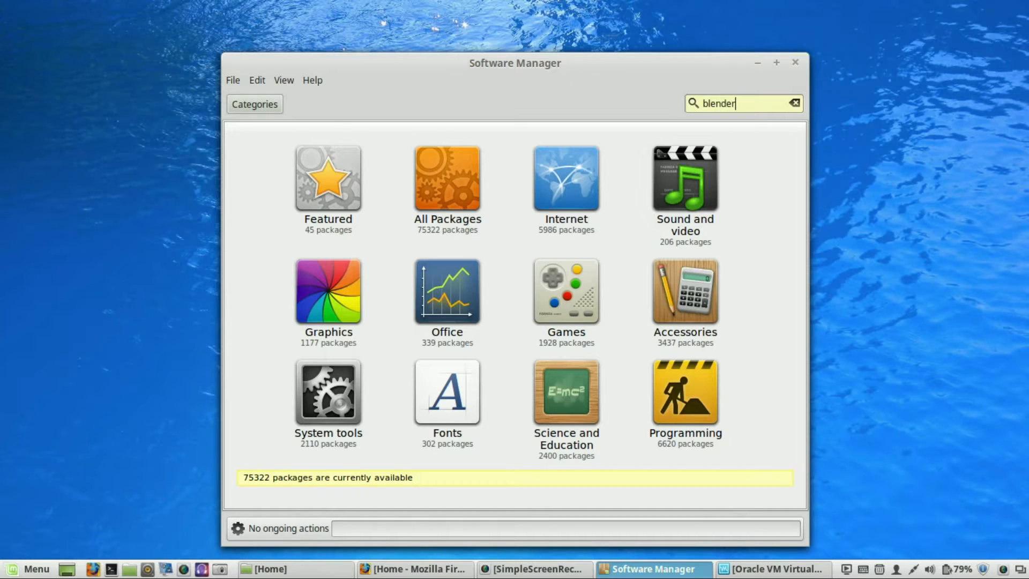
key(Return)
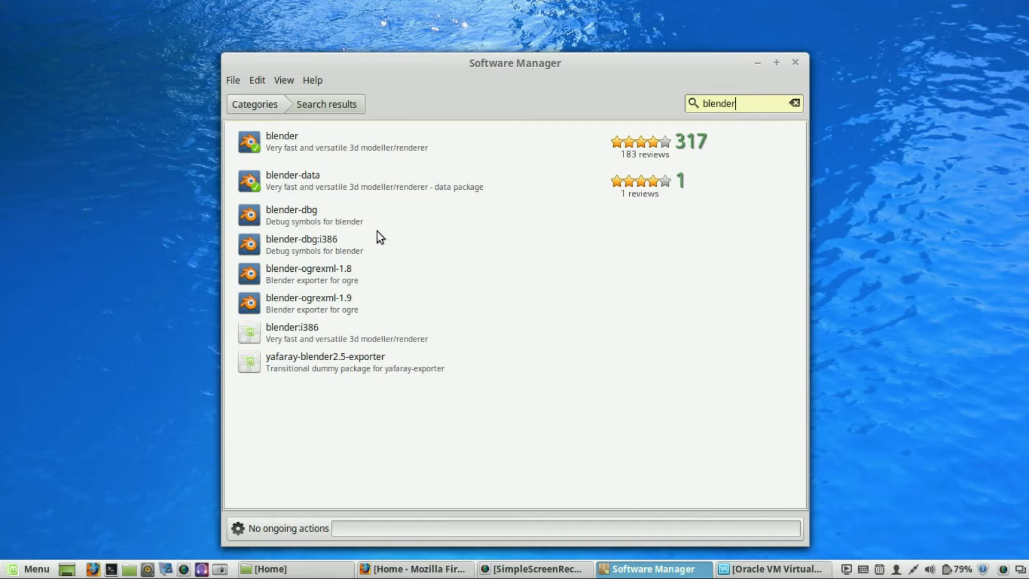
- Leave the search results and switch to the Firefox window
click(254, 103)
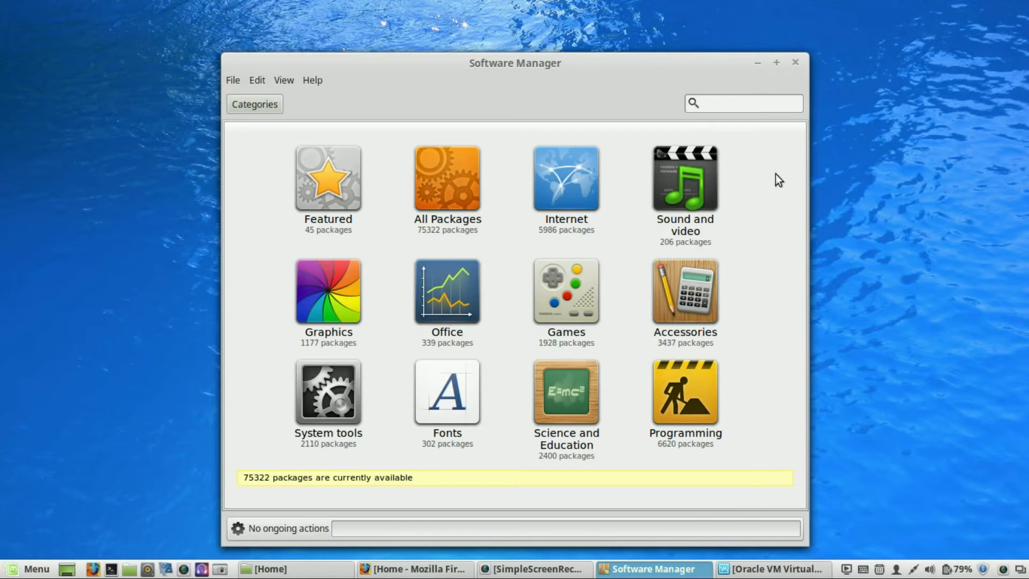
click(757, 66)
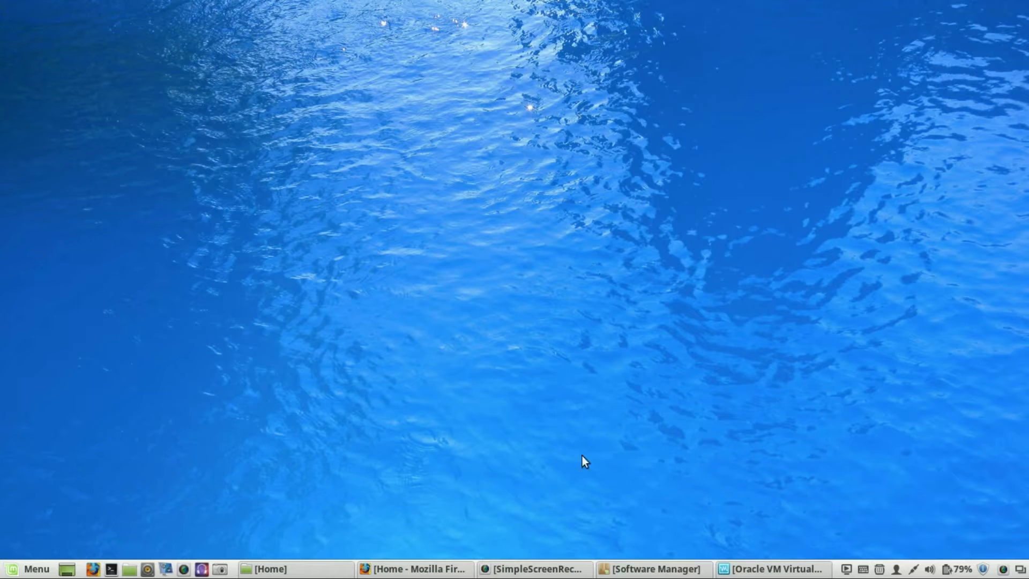
click(404, 571)
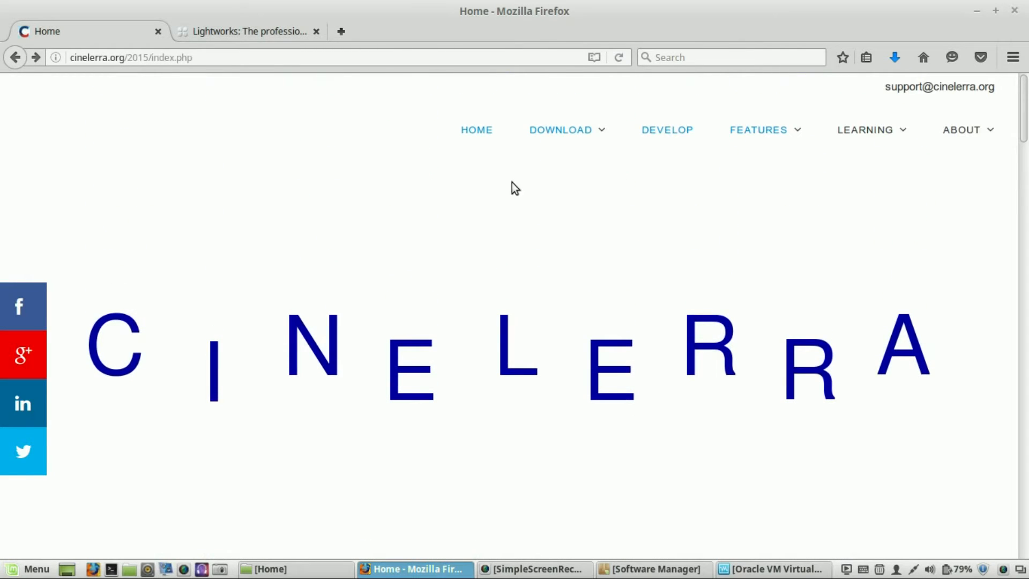
- Try opening the Cinelerra site's Download page and return to the home page
mouse_move(548, 135)
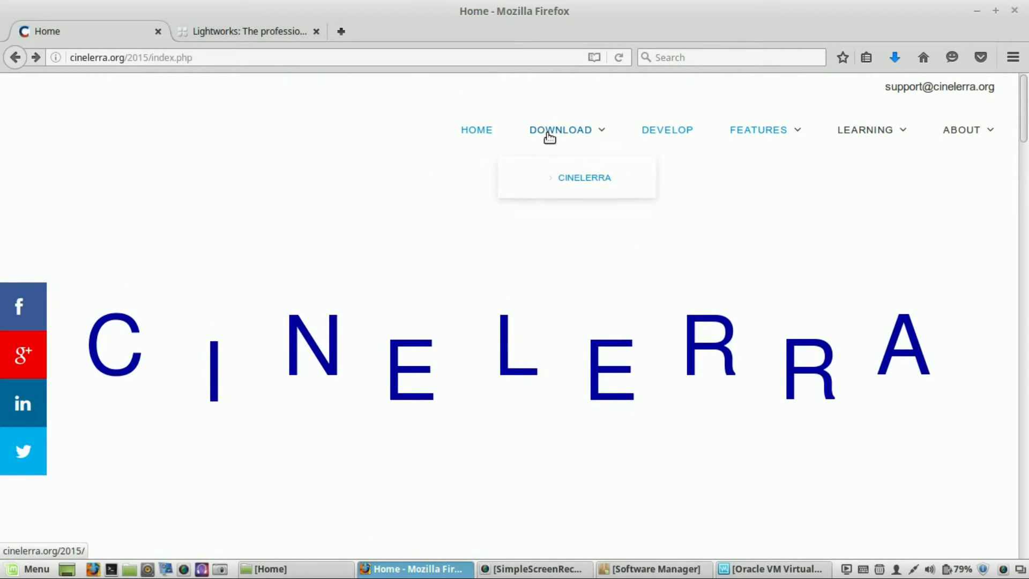
click(550, 137)
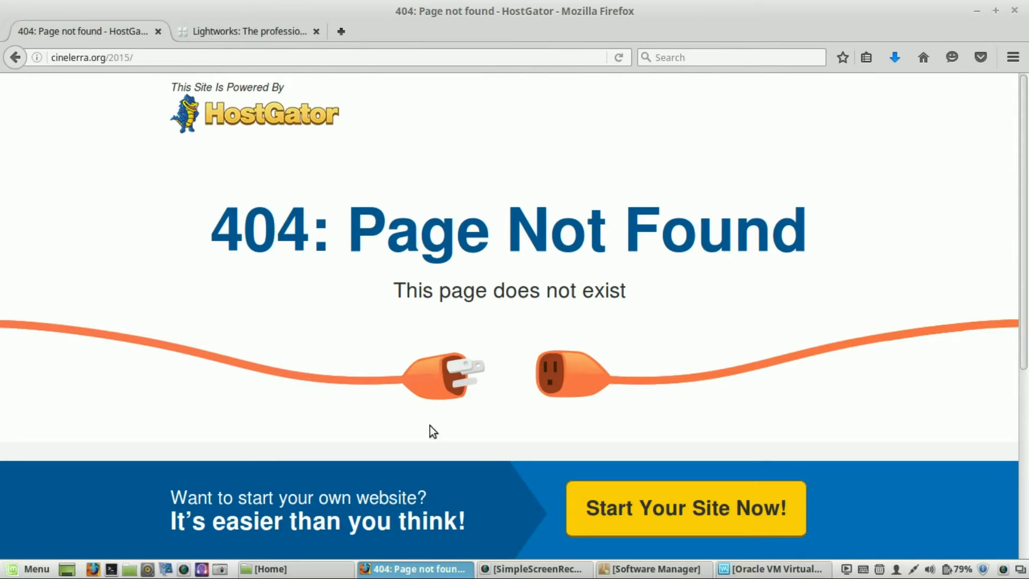
scroll(777, 317, down, 4)
scroll(778, 317, up, 4)
click(20, 58)
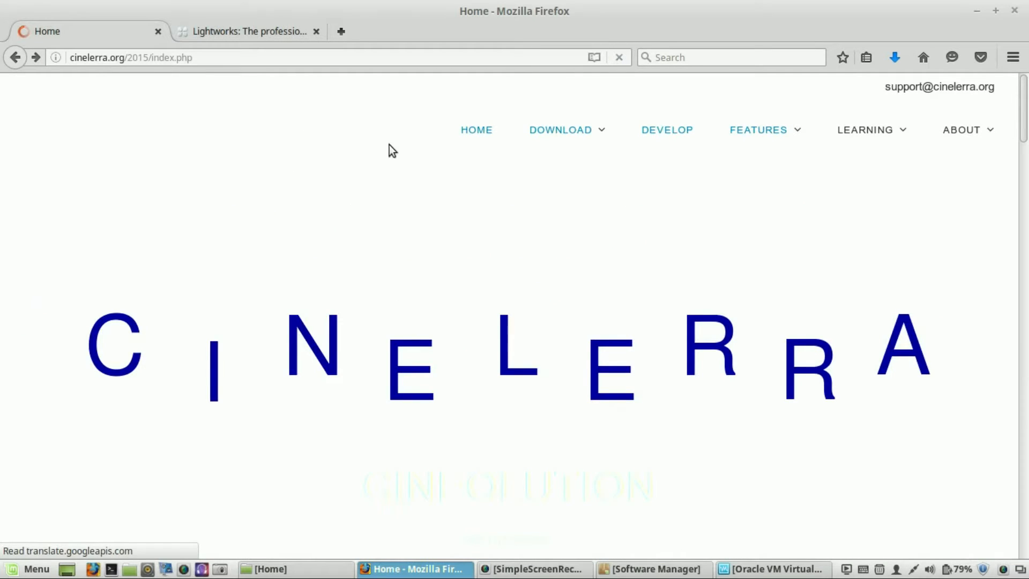
- Open the Cinelerra download page and review the Ubuntu 14 download links
mouse_move(597, 130)
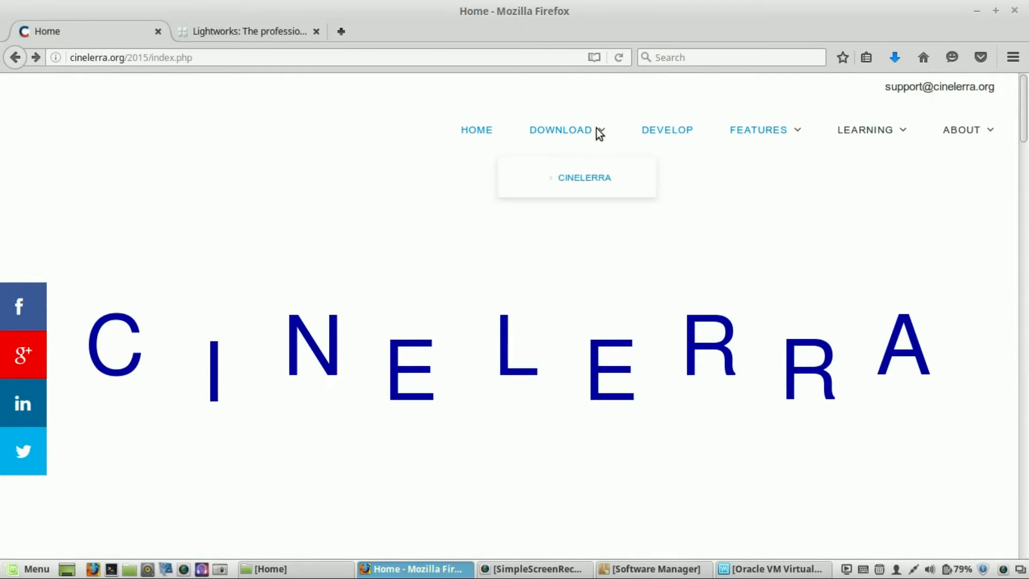
click(565, 180)
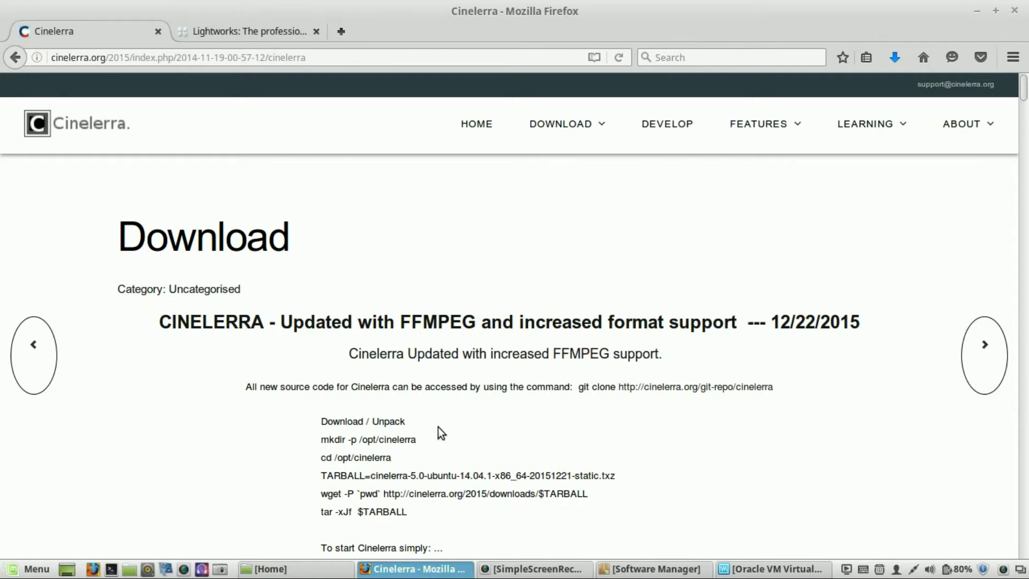
scroll(548, 384, down, 5)
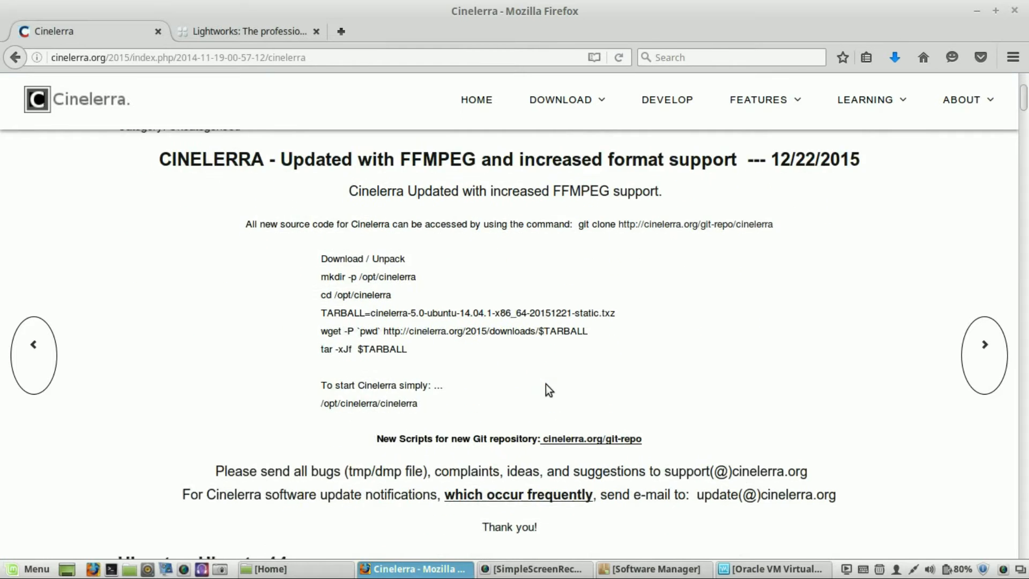
scroll(548, 384, down, 5)
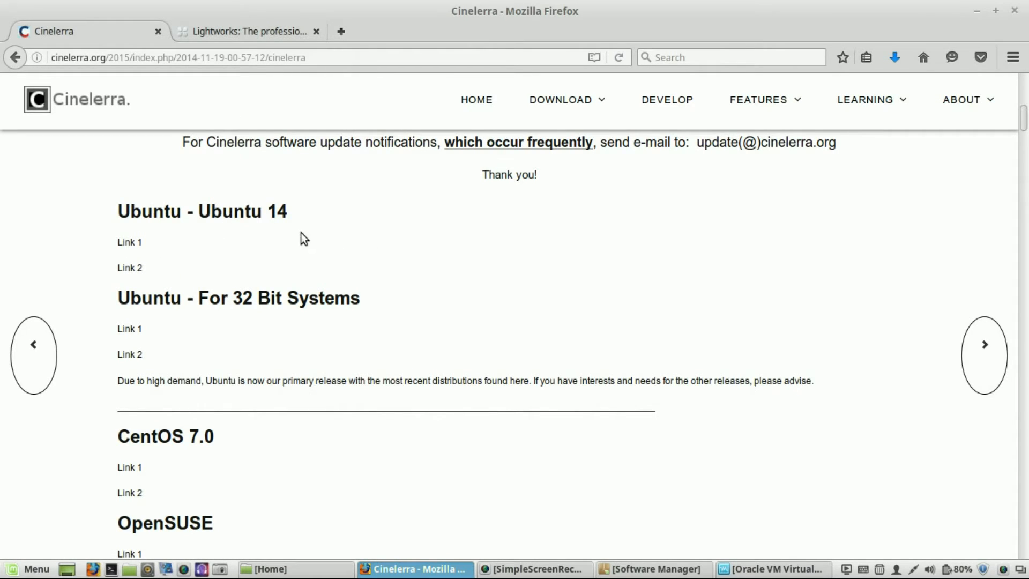
right_click(132, 243)
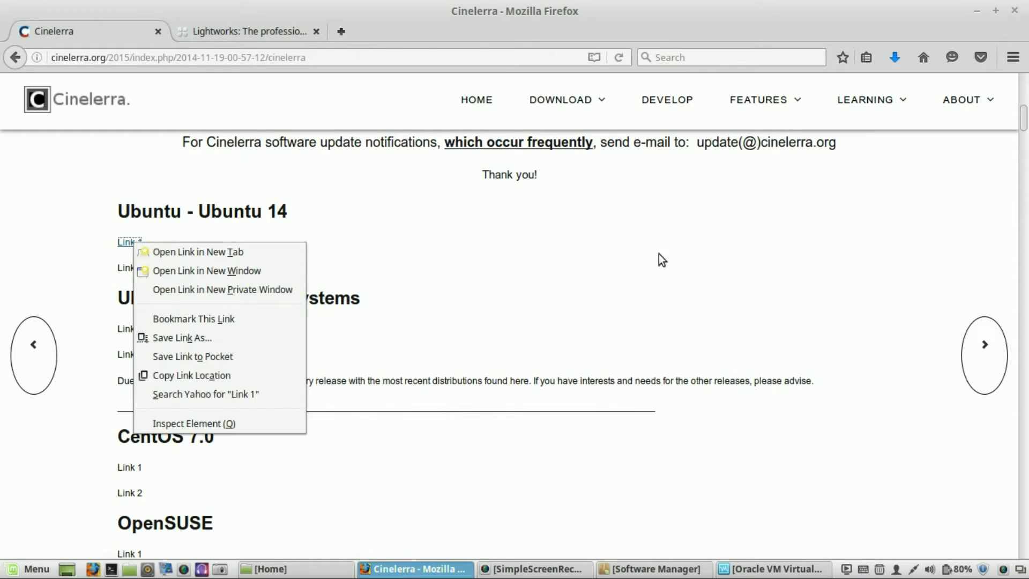
click(517, 423)
- Check the downloaded Cinelerra archive and extracted folder in the Downloads folder
click(267, 570)
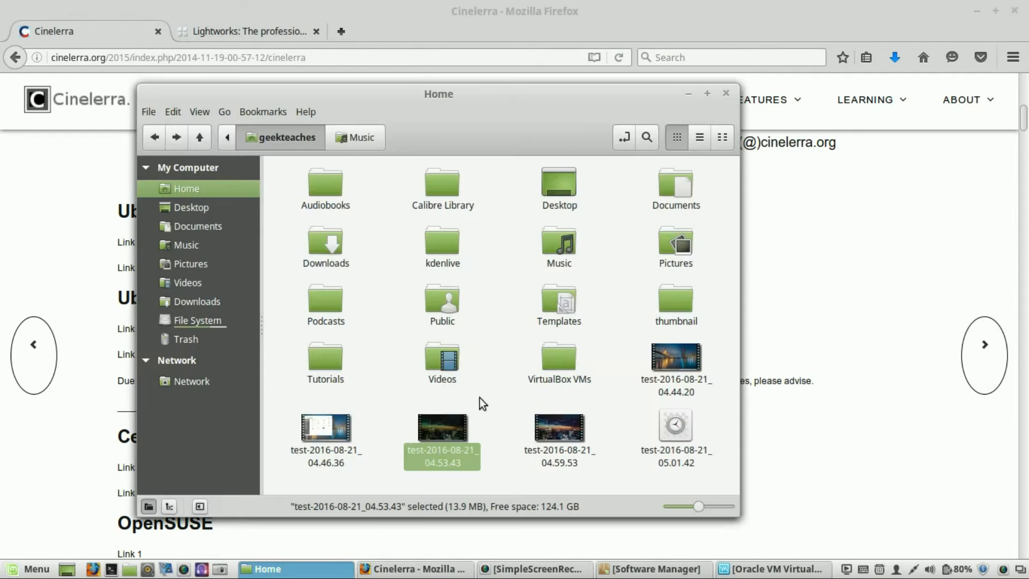
double_click(319, 233)
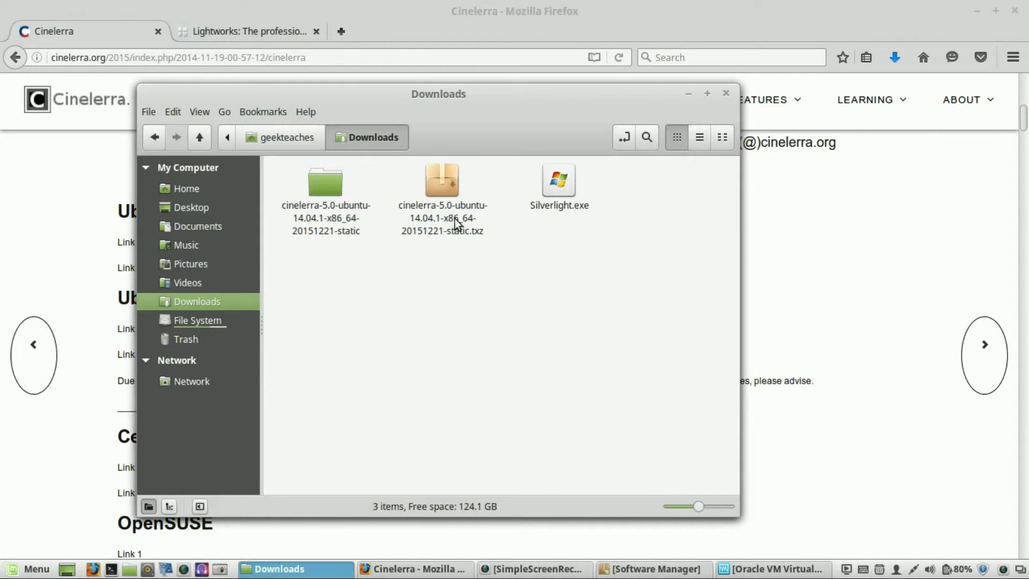
right_click(446, 192)
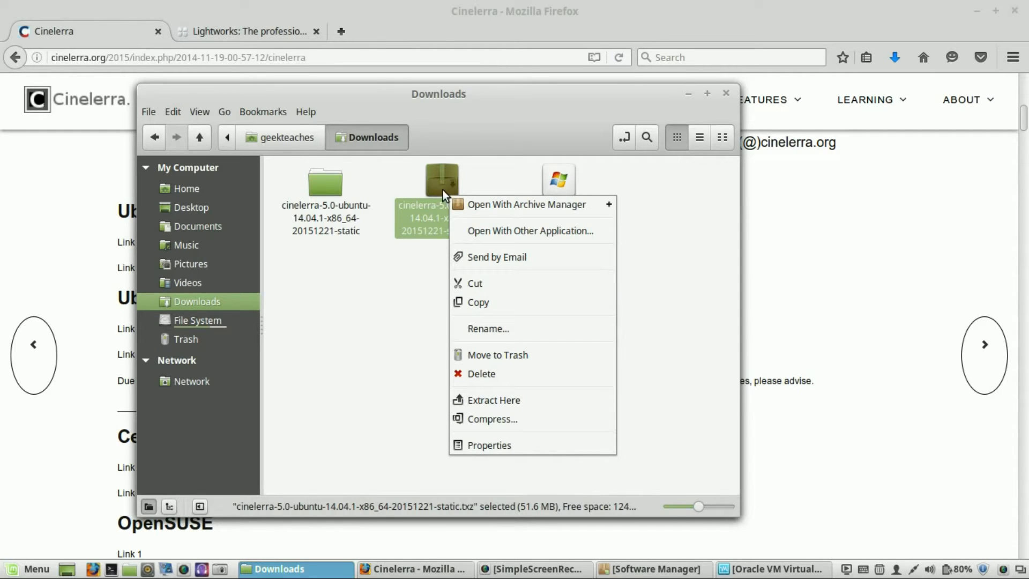
click(425, 285)
click(425, 283)
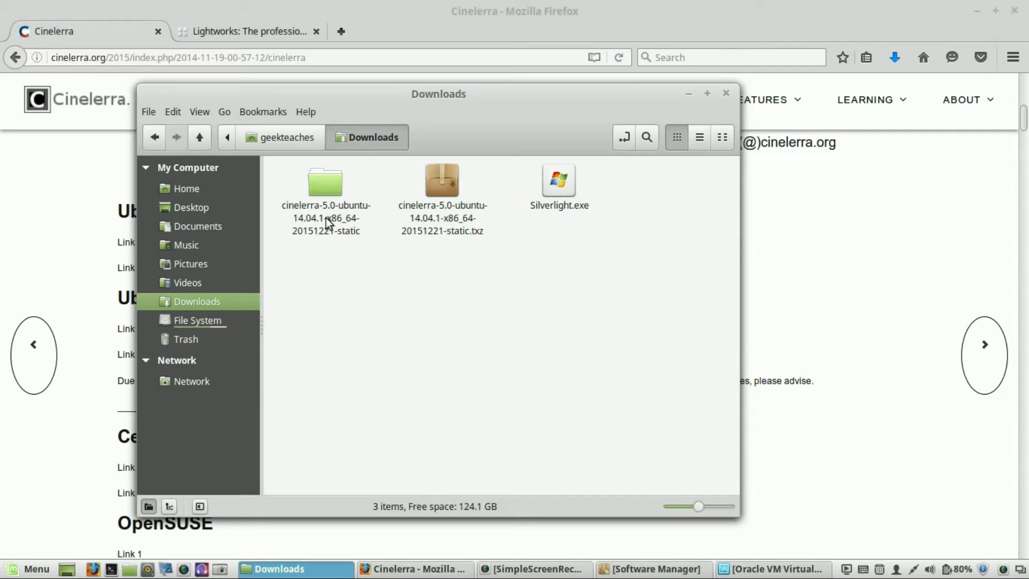
click(689, 93)
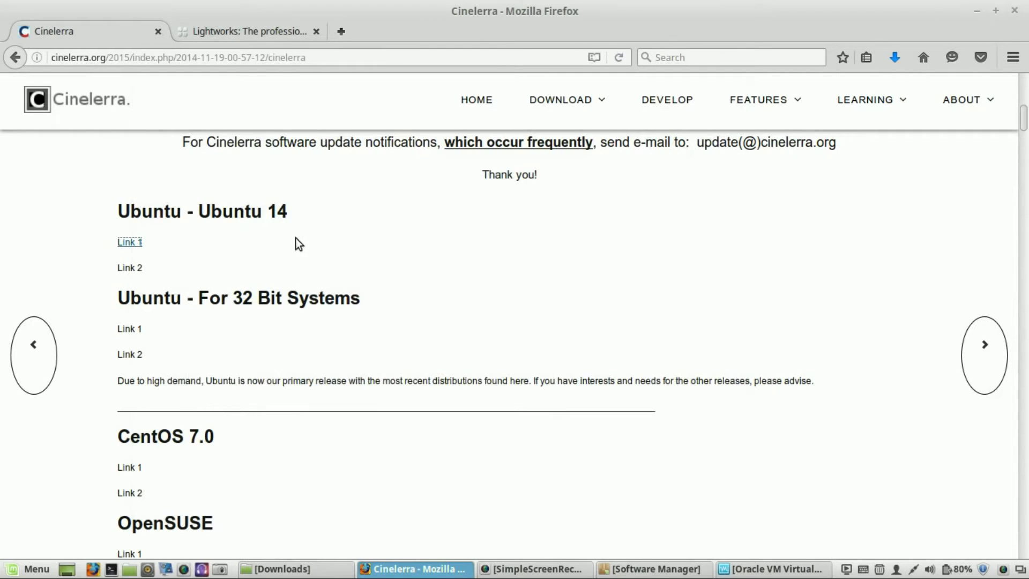
- Switch to the Lightworks tab and scroll through its home page
click(237, 36)
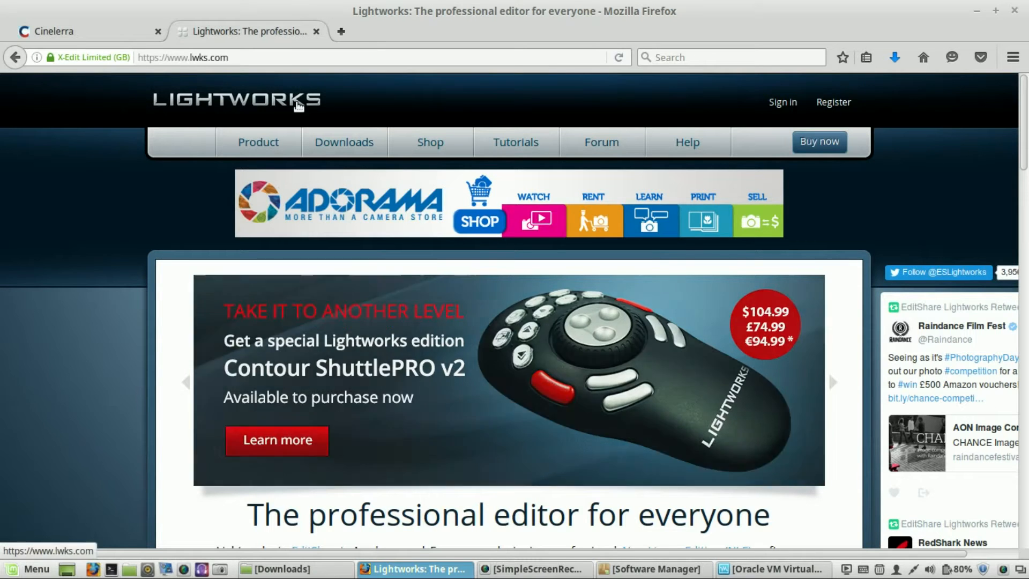
scroll(1025, 134, down, 3)
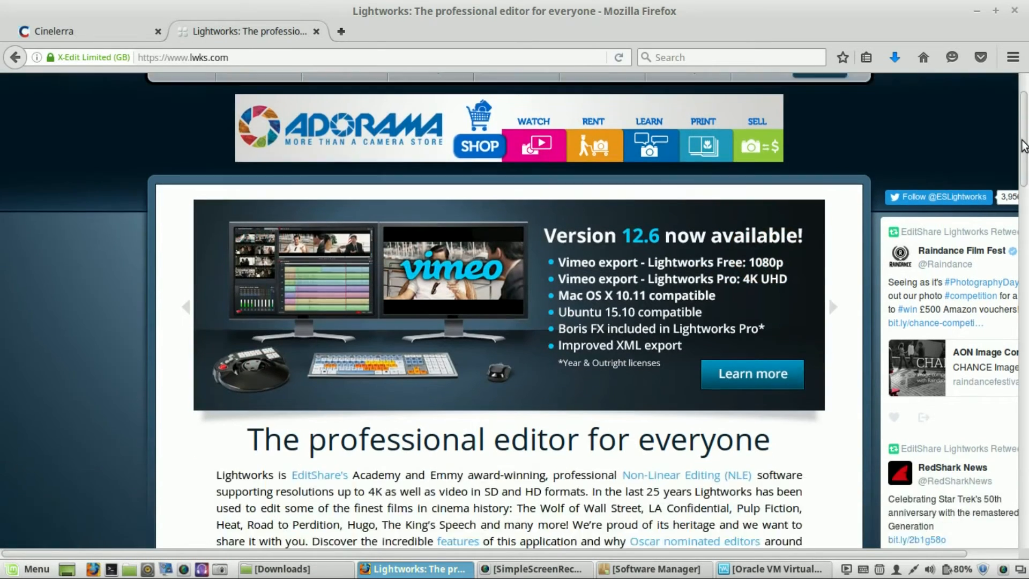
drag(1024, 146, 1013, 332)
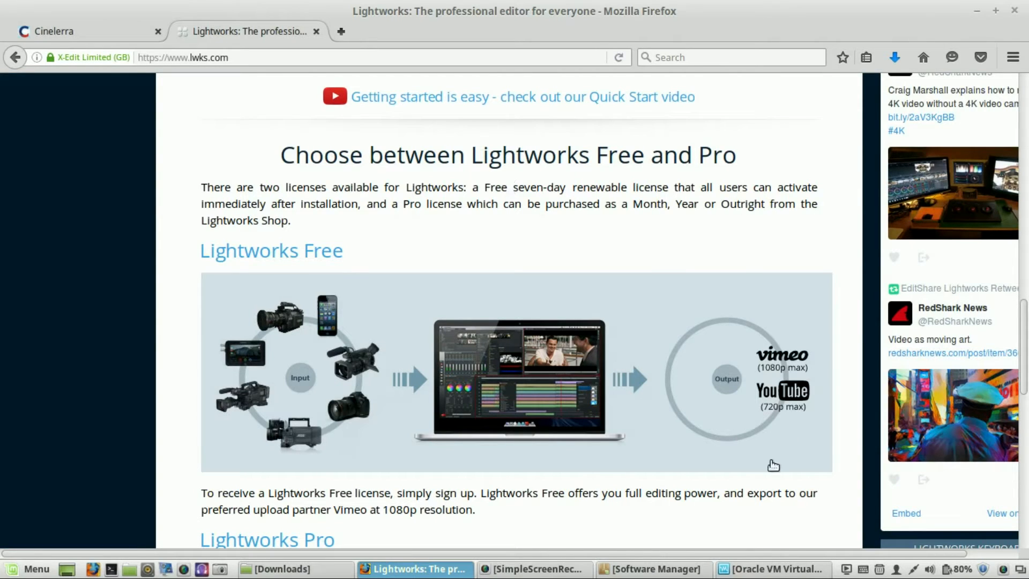
drag(1022, 324, 1025, 123)
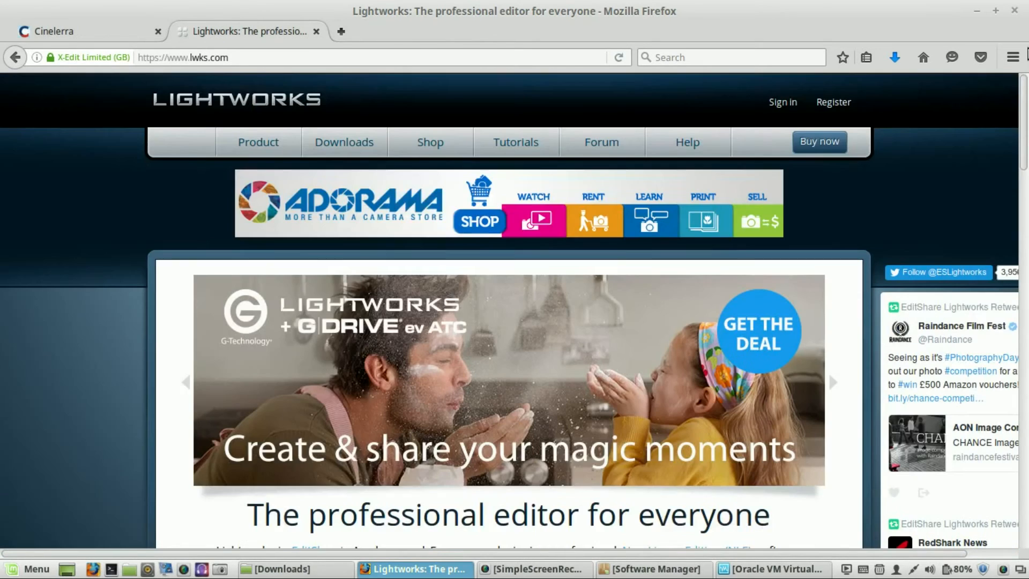
- Open the Lightworks Pro shop page and review the Month, Year and Outright license prices
mouse_move(348, 154)
mouse_move(420, 142)
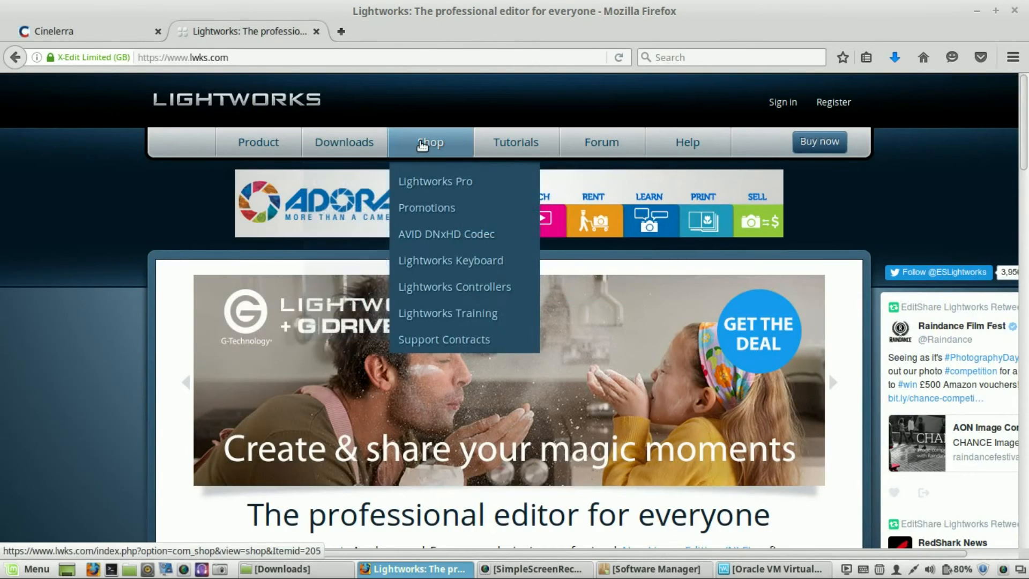
click(427, 180)
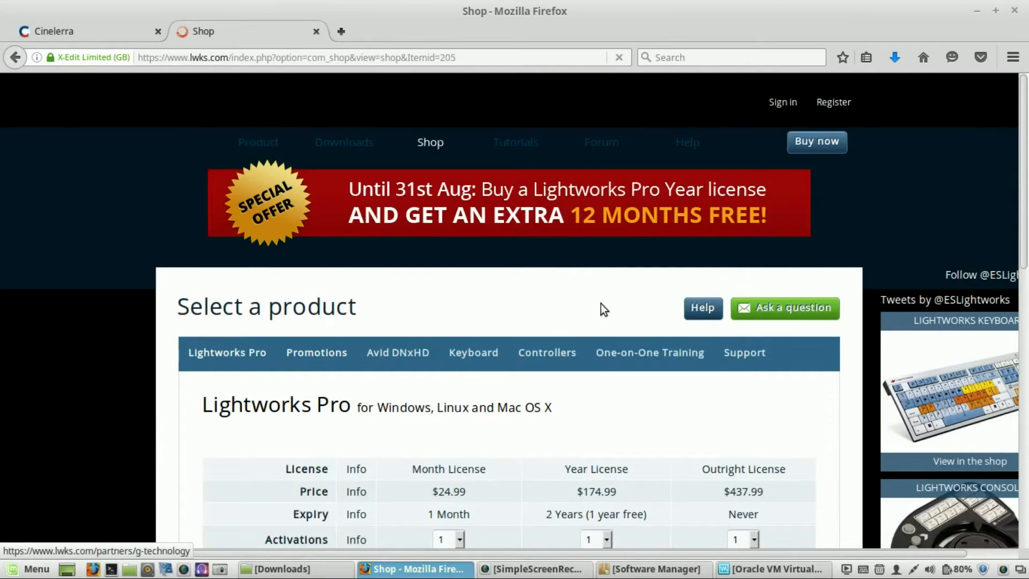
scroll(792, 359, down, 6)
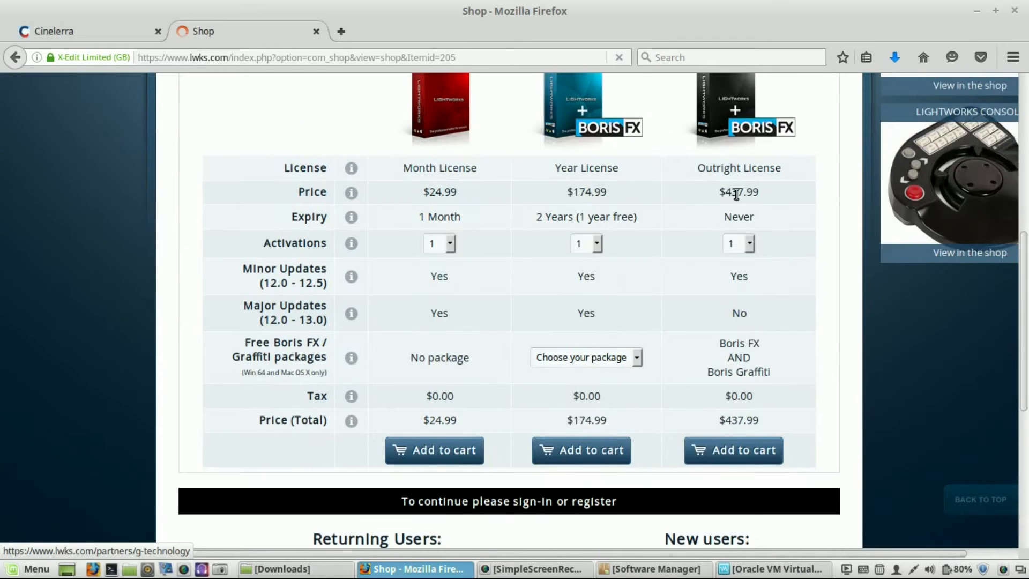
scroll(737, 191, down, 2)
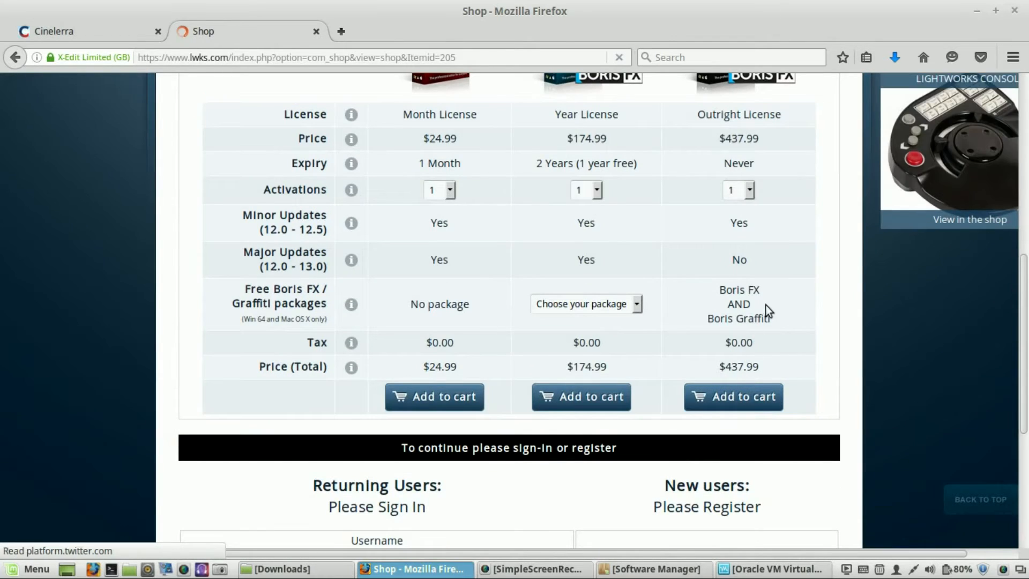
scroll(769, 299, down, 4)
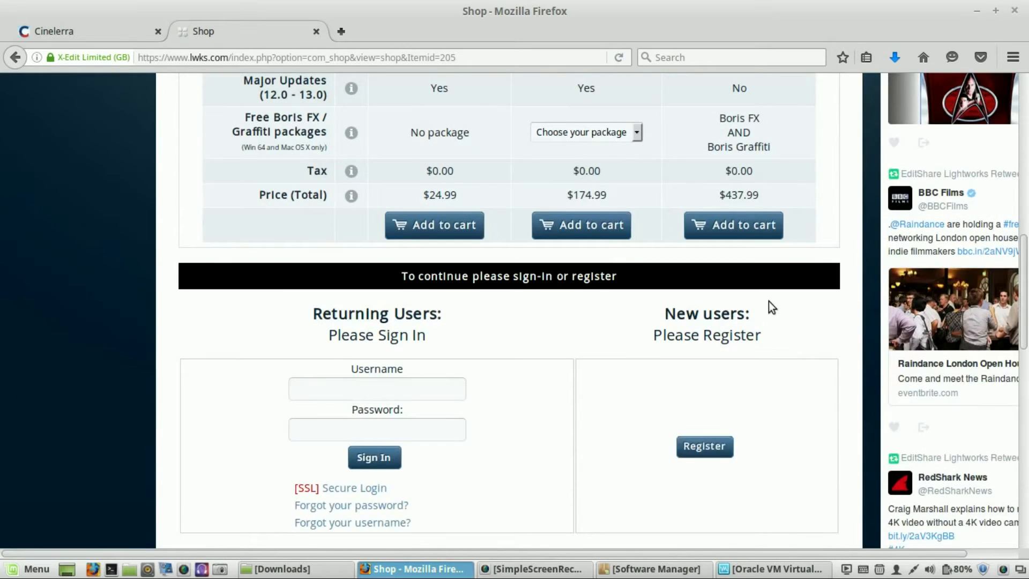
scroll(769, 301, up, 10)
scroll(768, 301, up, 4)
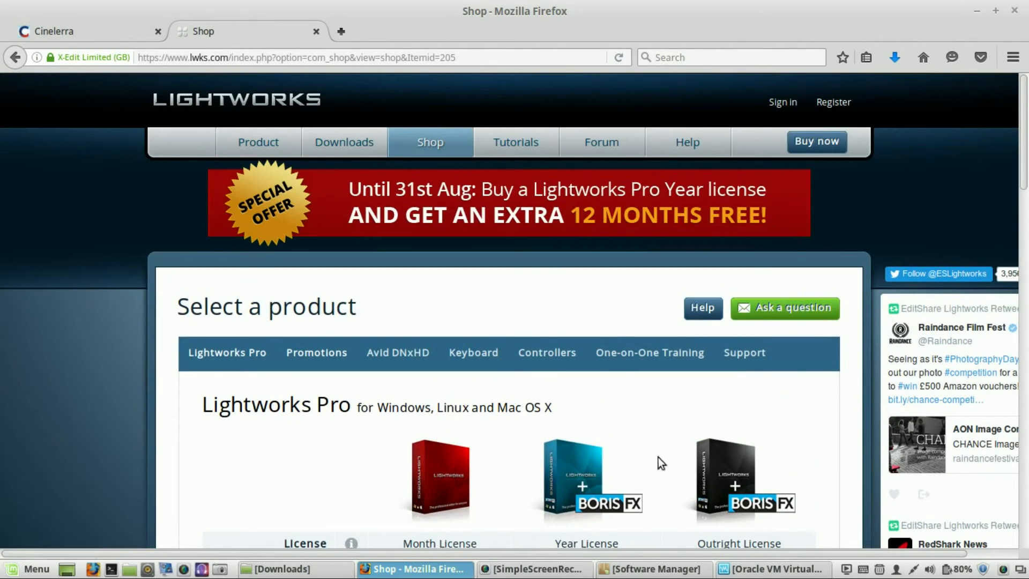
- Return to the Lightworks home page and scroll through its feature overview
click(216, 108)
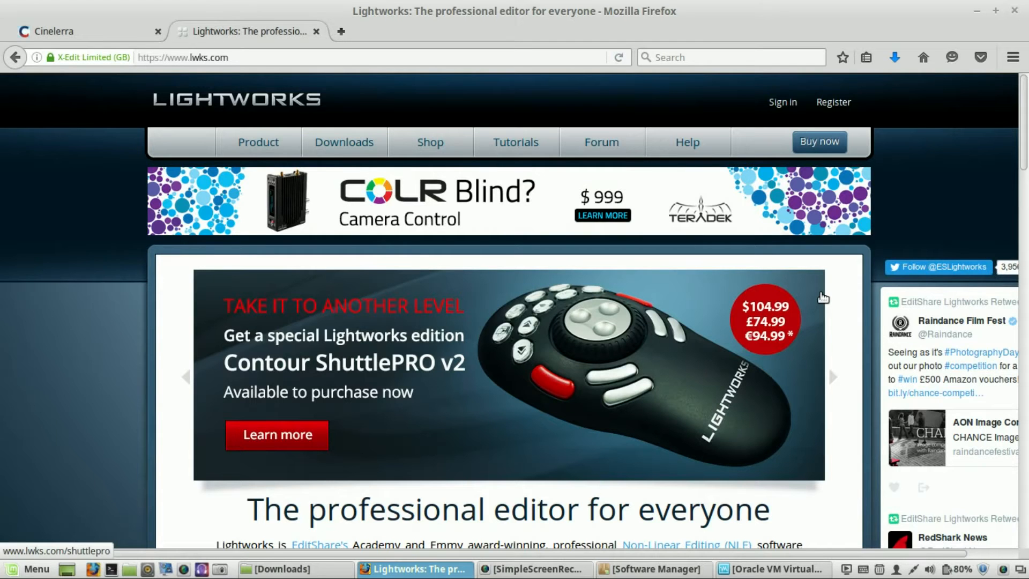
scroll(823, 298, down, 5)
scroll(823, 297, down, 5)
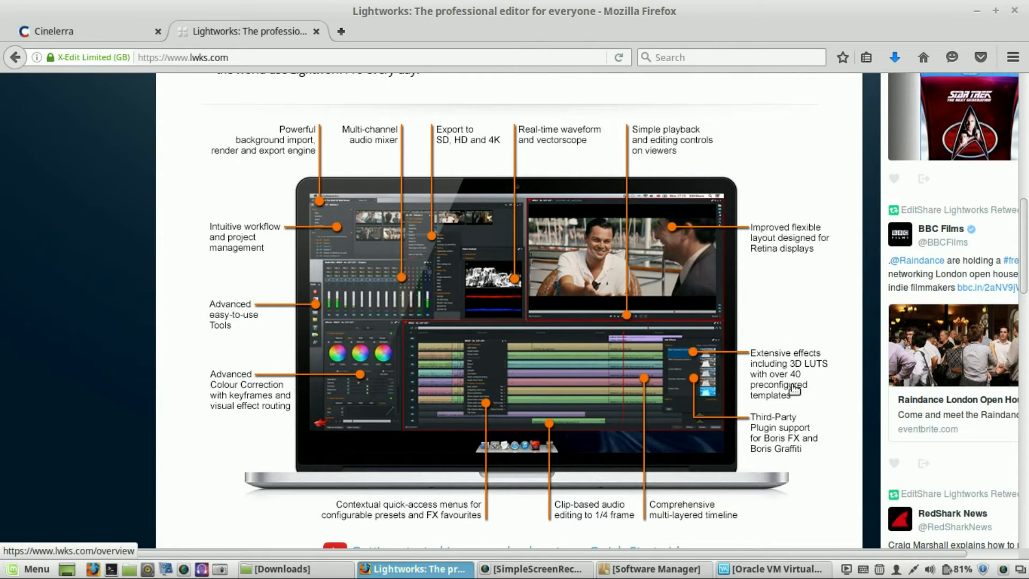
scroll(791, 386, up, 3)
scroll(796, 384, up, 5)
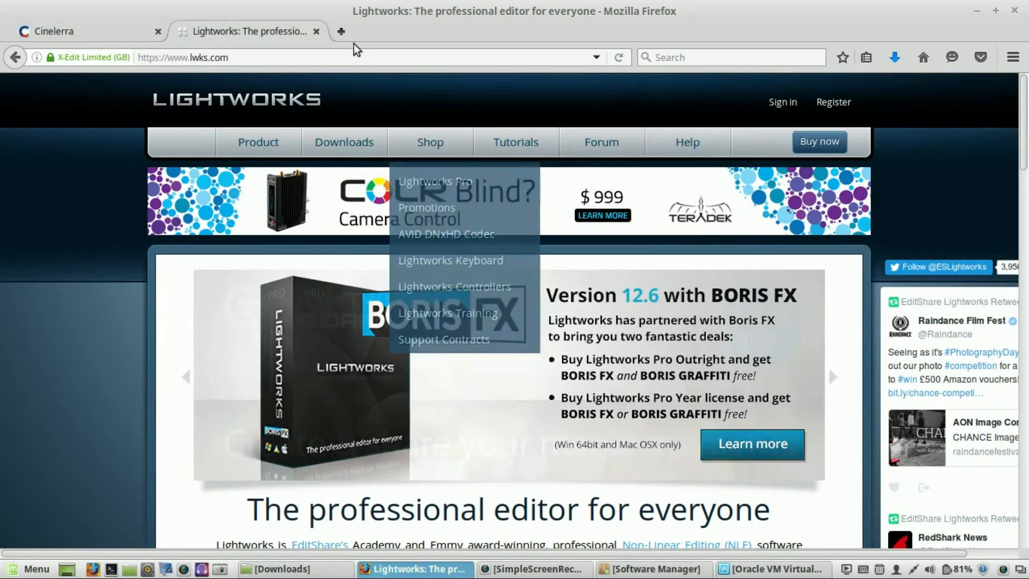
- Open a new tab, search the web for adobe and open the Adobe Systems official site
click(341, 32)
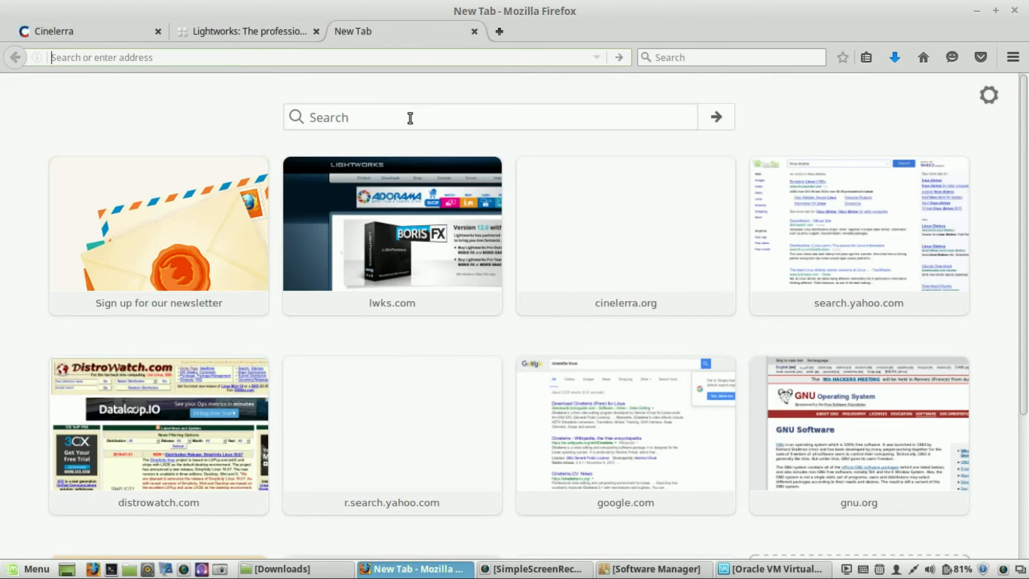
text(ao)
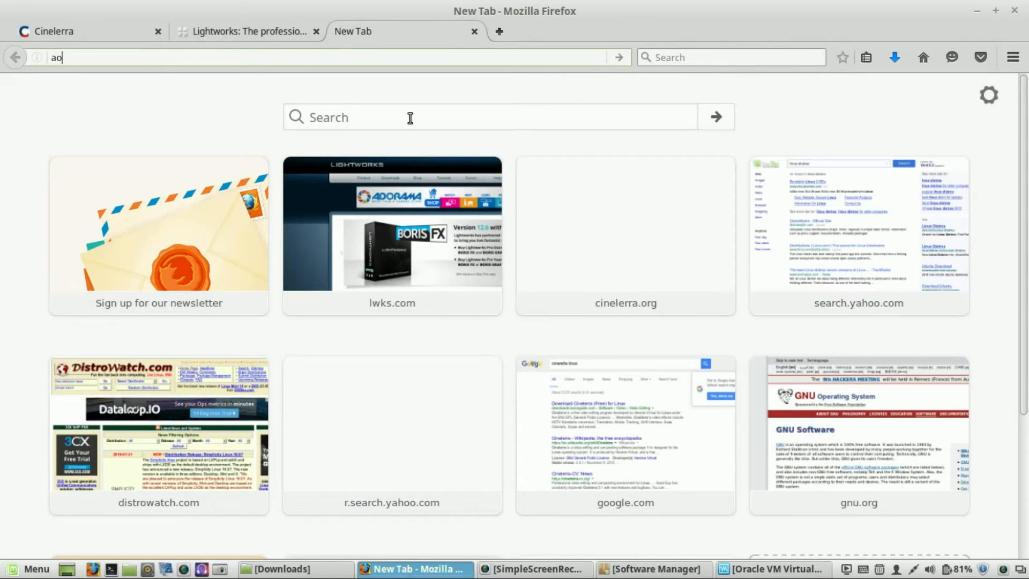
key(BackSpace)
text(dobe)
key(Return)
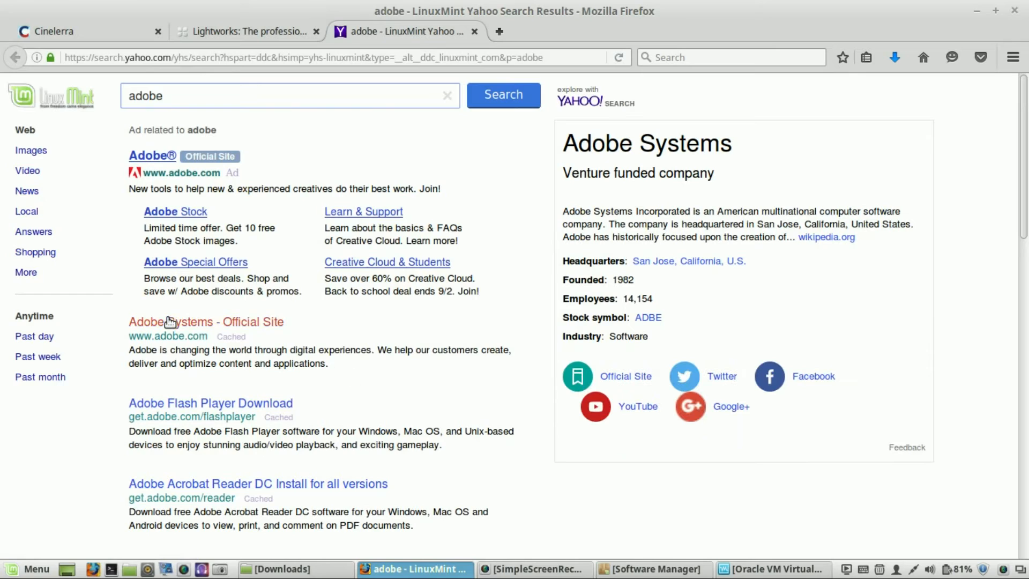
click(167, 323)
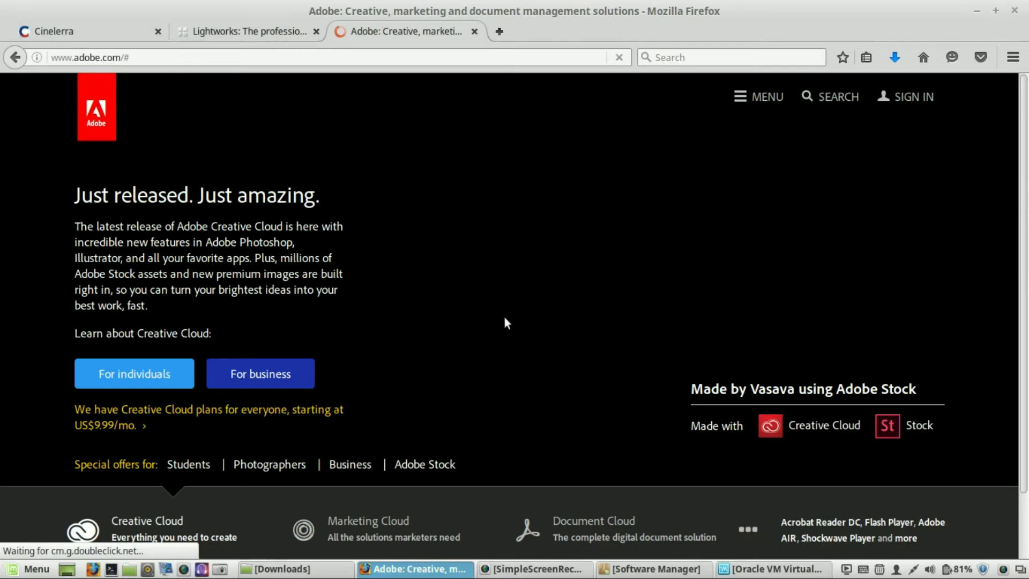
- Switch back to the Lightworks and Cinelerra tabs, then minimize the browser window
click(252, 25)
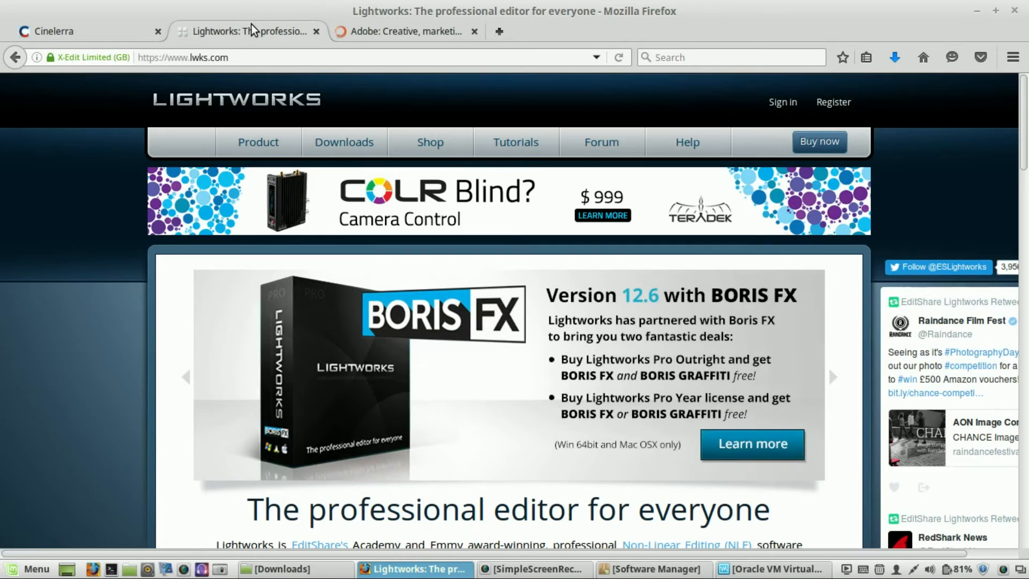
click(84, 33)
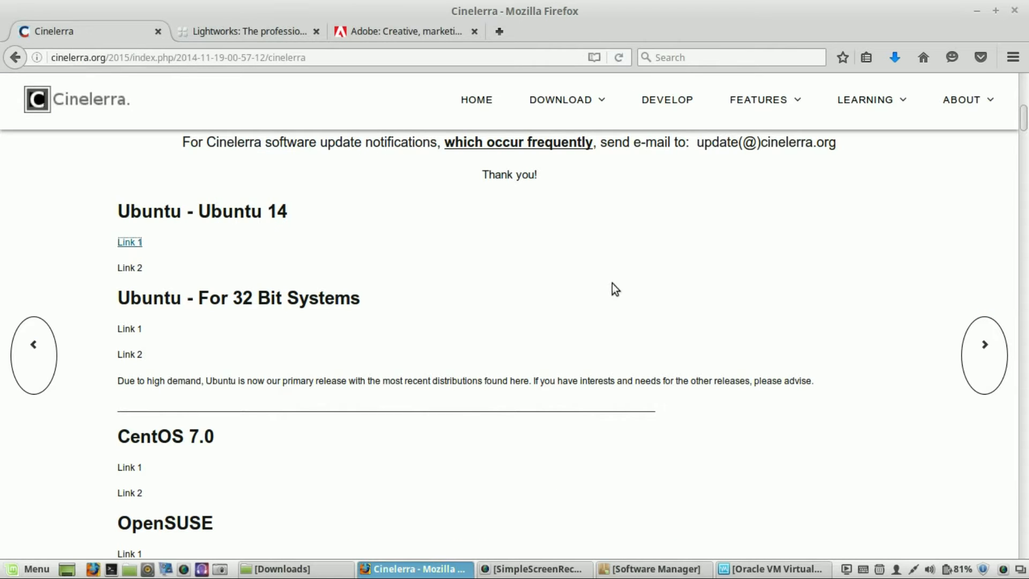
click(973, 13)
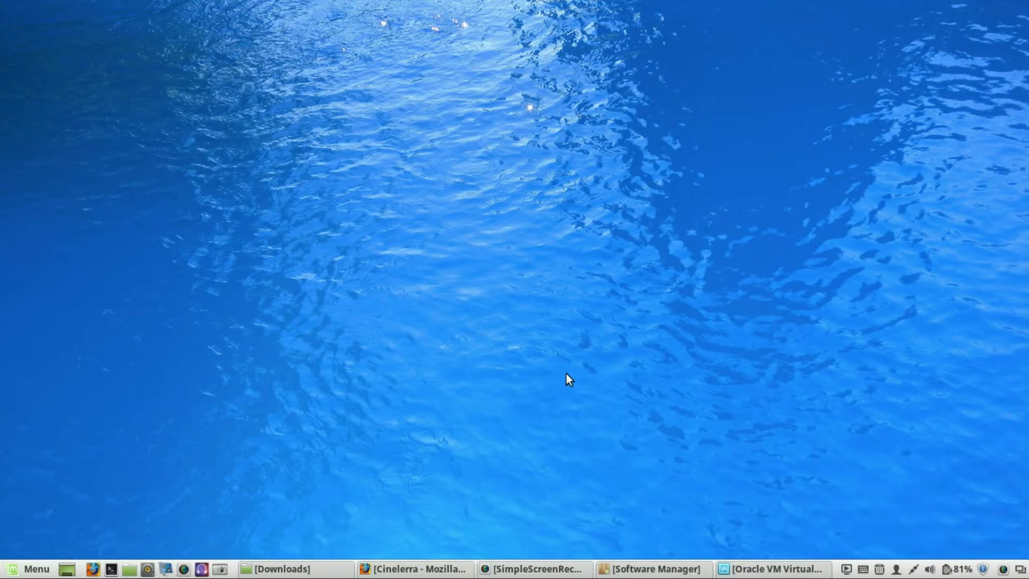
- Launch OpenShot Video Editor from the Sound & Video applications menu
click(12, 571)
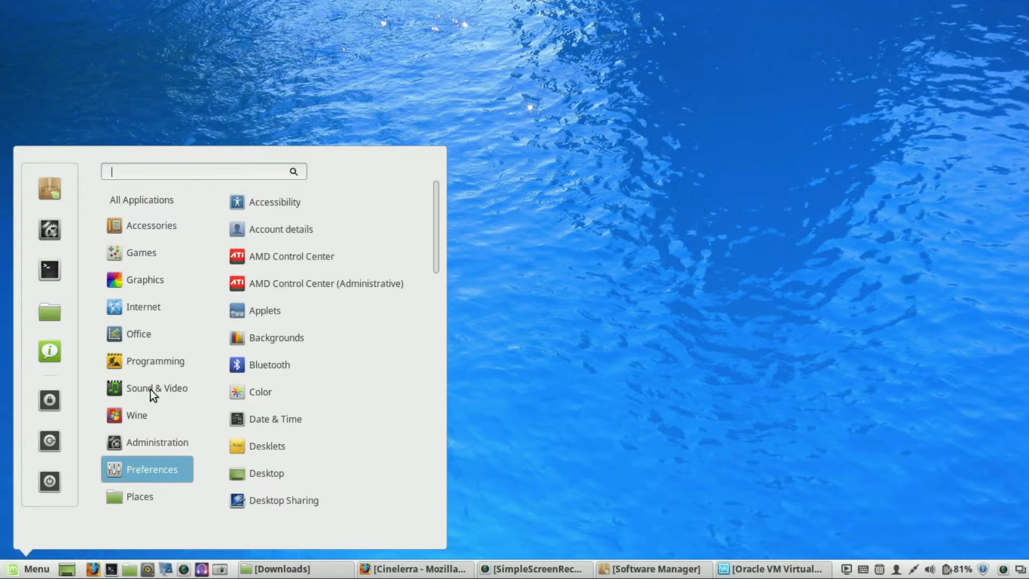
mouse_move(150, 389)
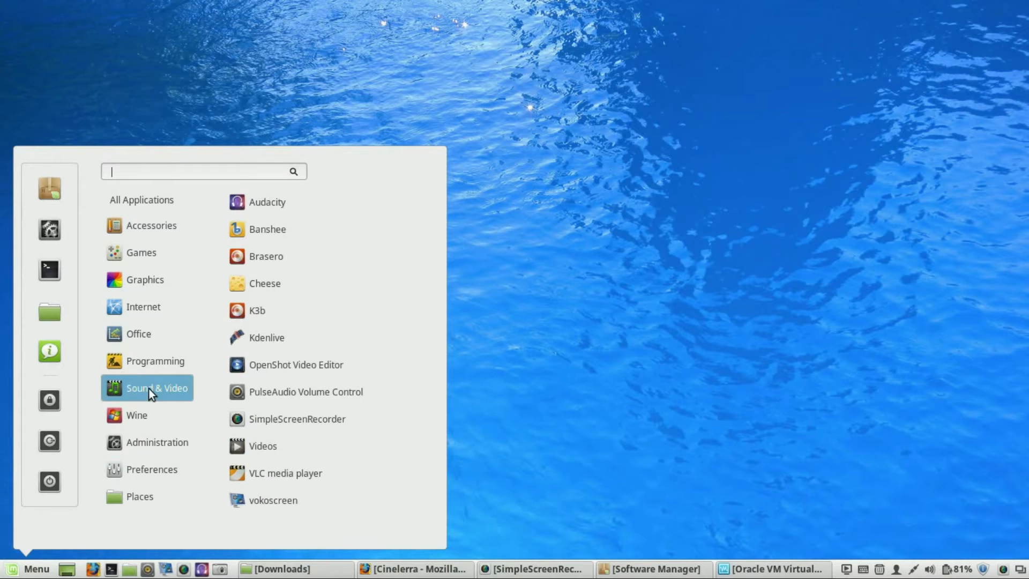
click(307, 367)
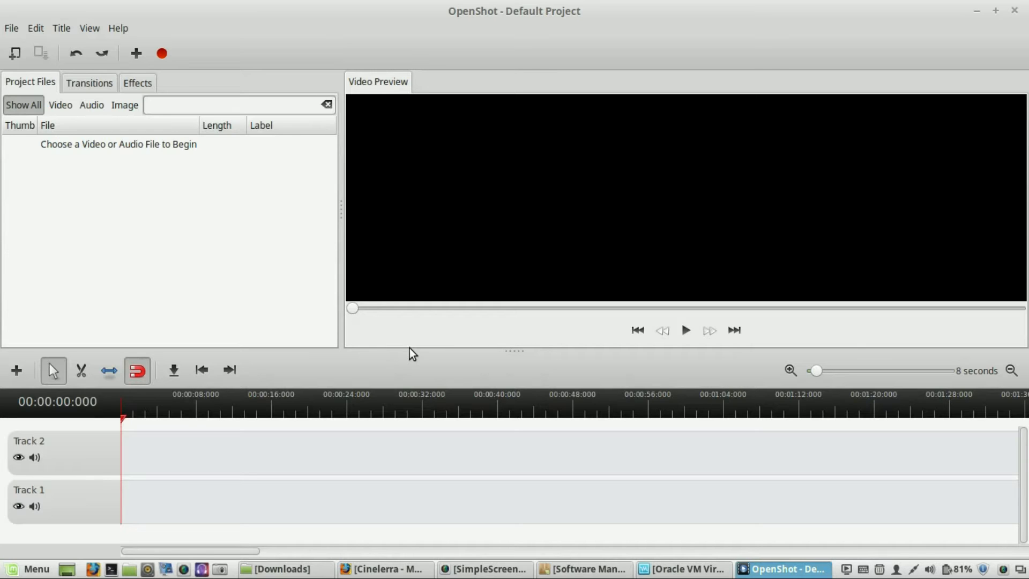
- Browse OpenShot's Transitions and Effects lists, then return to Project Files
click(88, 89)
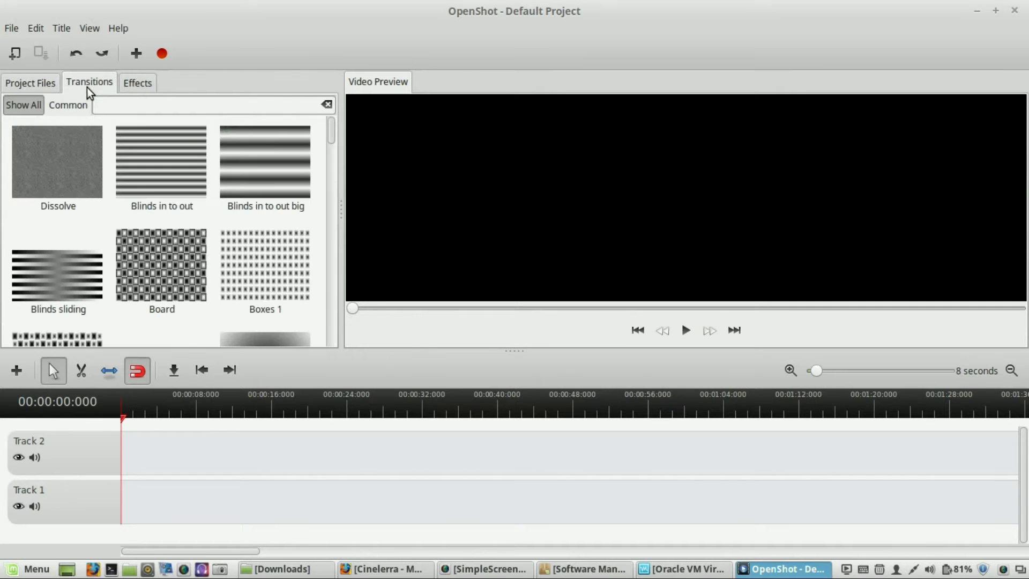
click(135, 84)
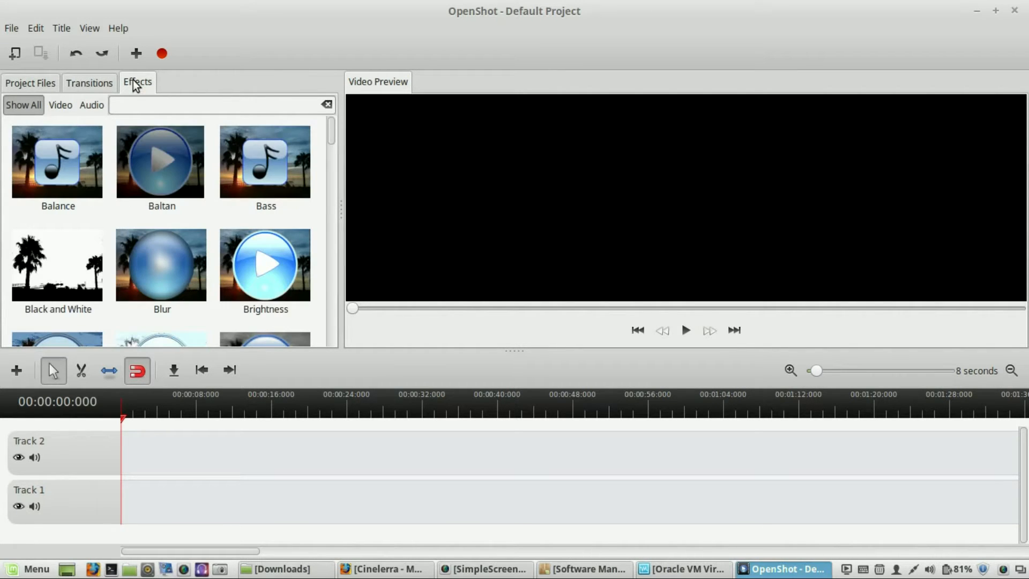
scroll(213, 199, down, 10)
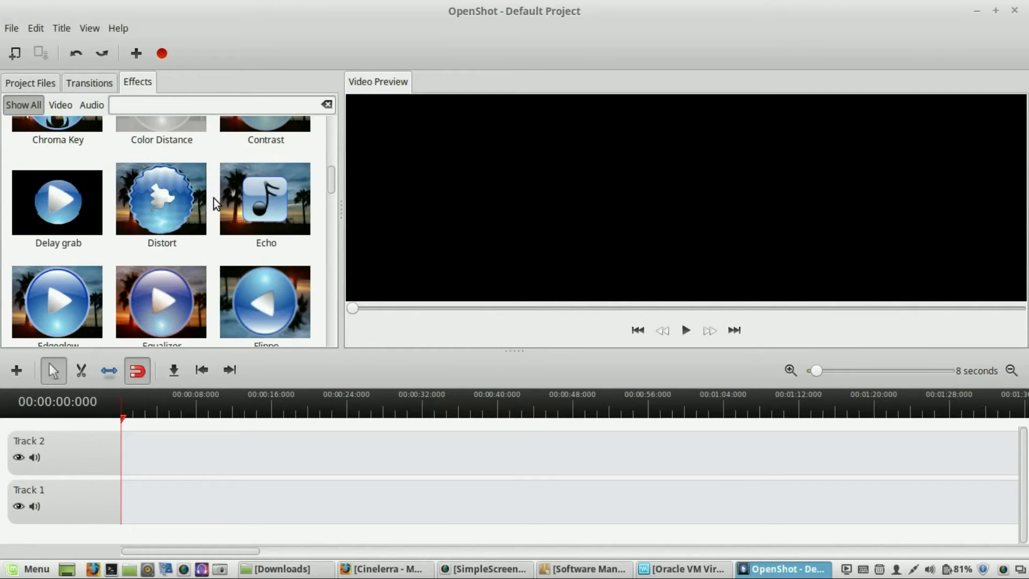
scroll(214, 204, down, 12)
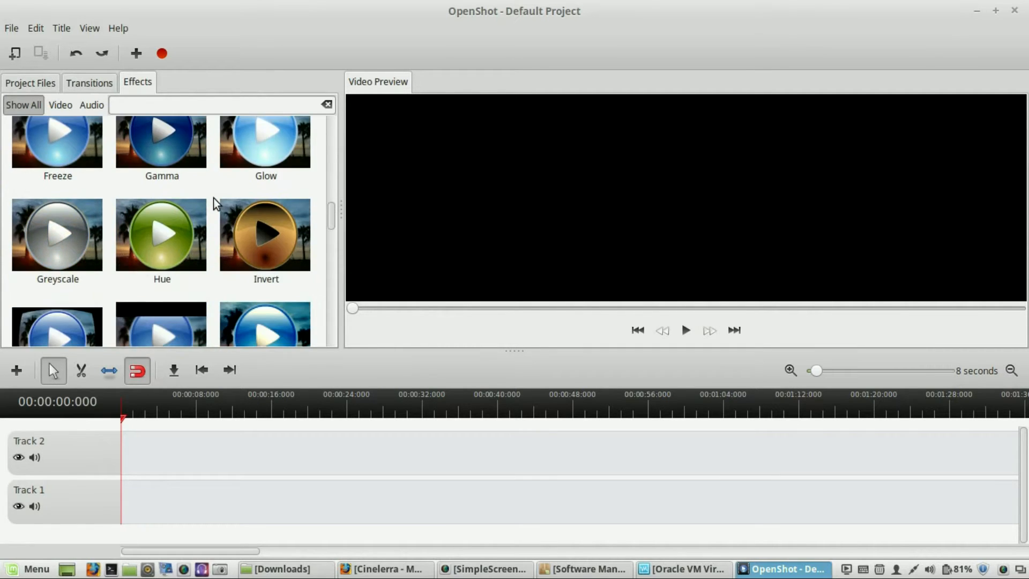
scroll(213, 203, up, 20)
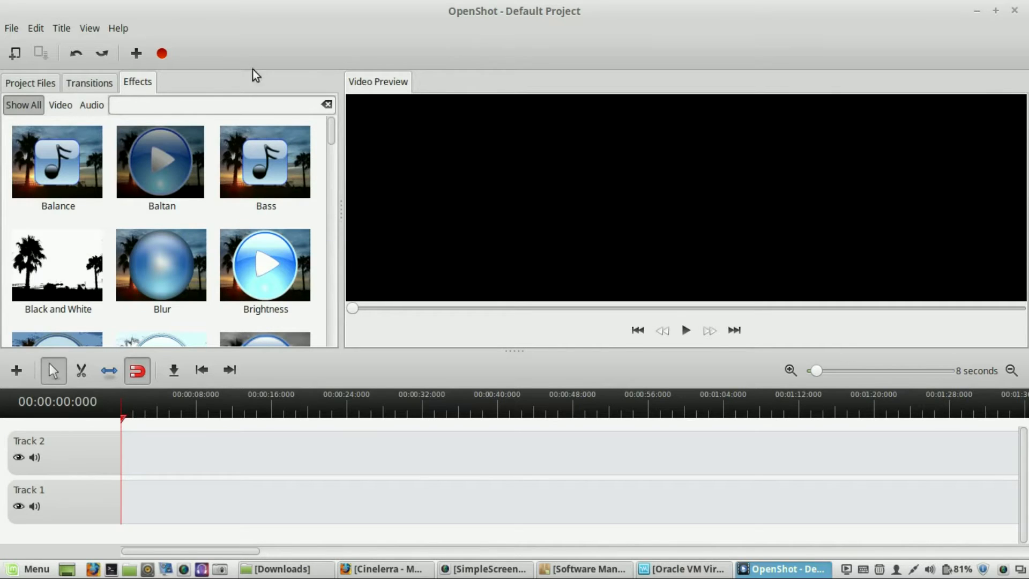
click(10, 86)
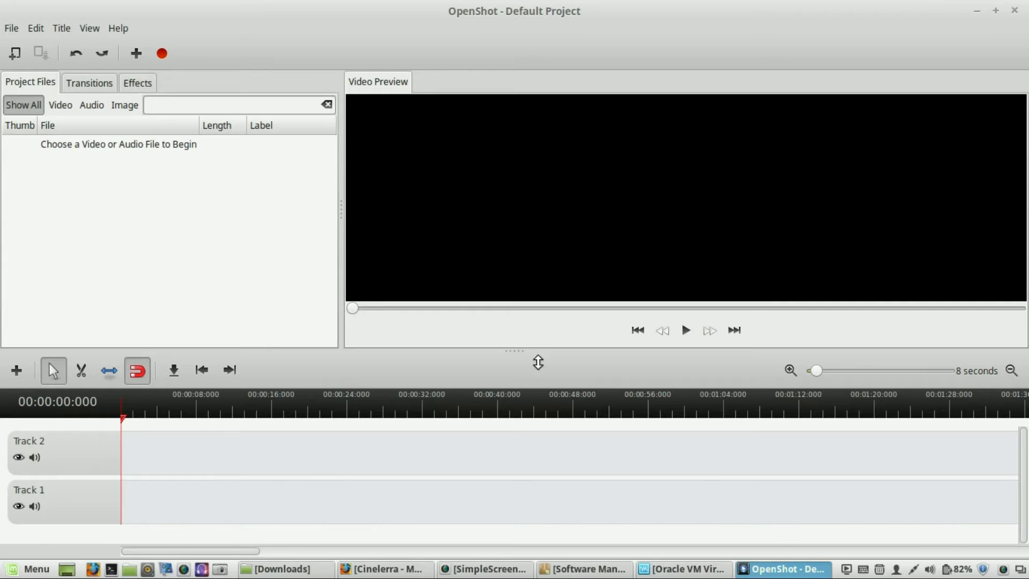
- Bring the browser back briefly, then minimize both the browser and OpenShot windows
mouse_move(372, 576)
click(386, 499)
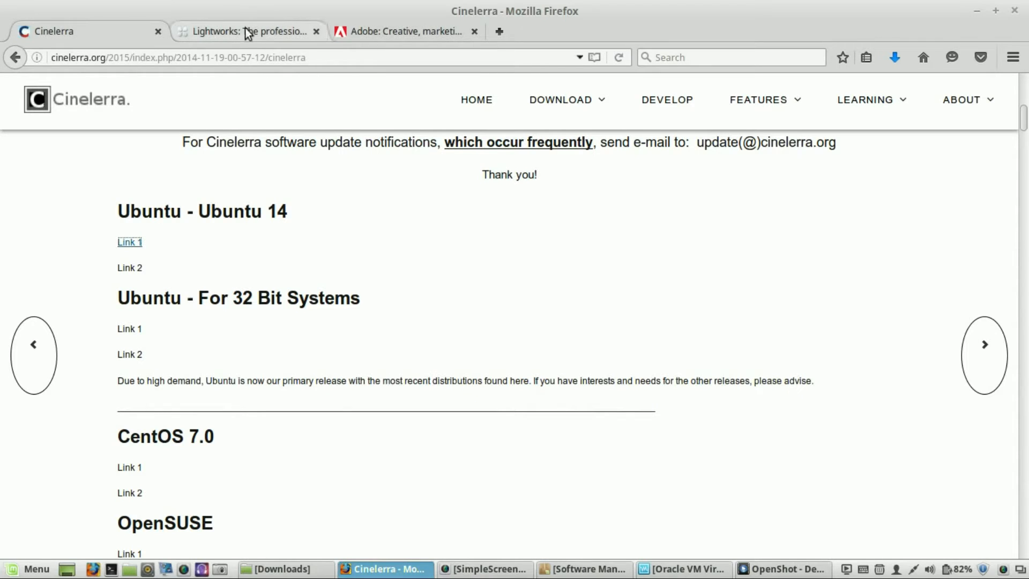
click(976, 8)
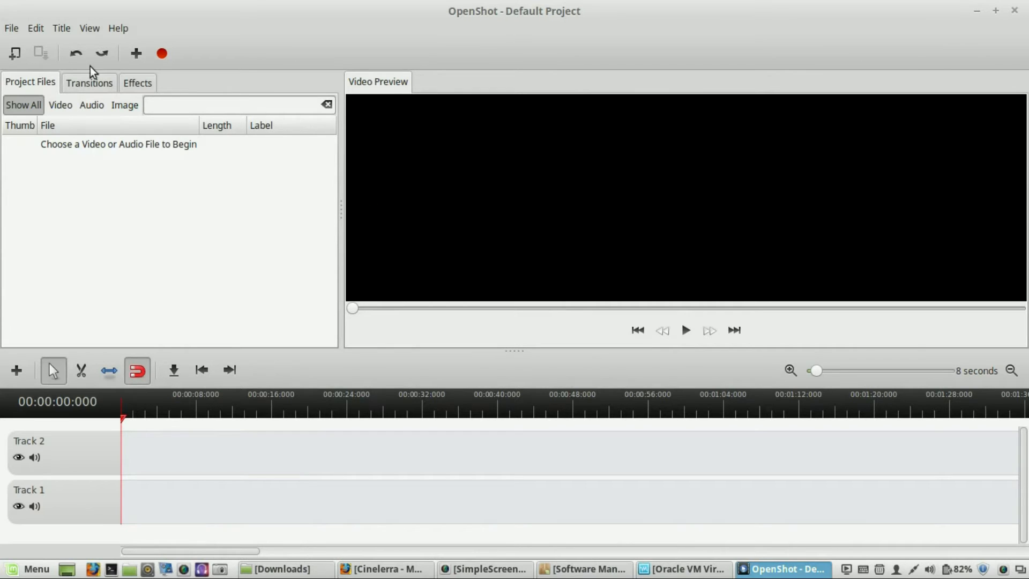
click(977, 11)
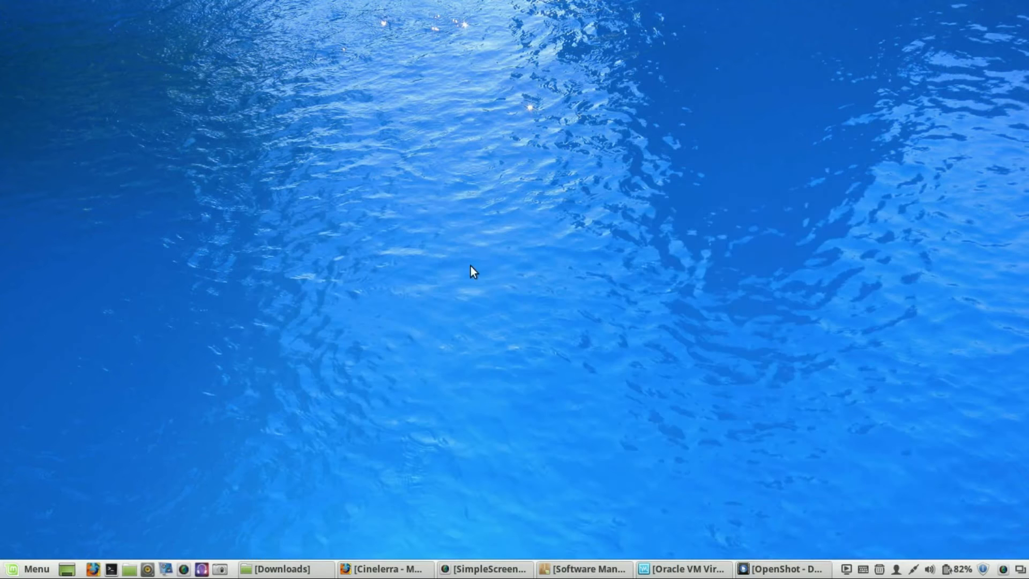
- Launch Kdenlive from the Sound & Video applications menu
click(10, 572)
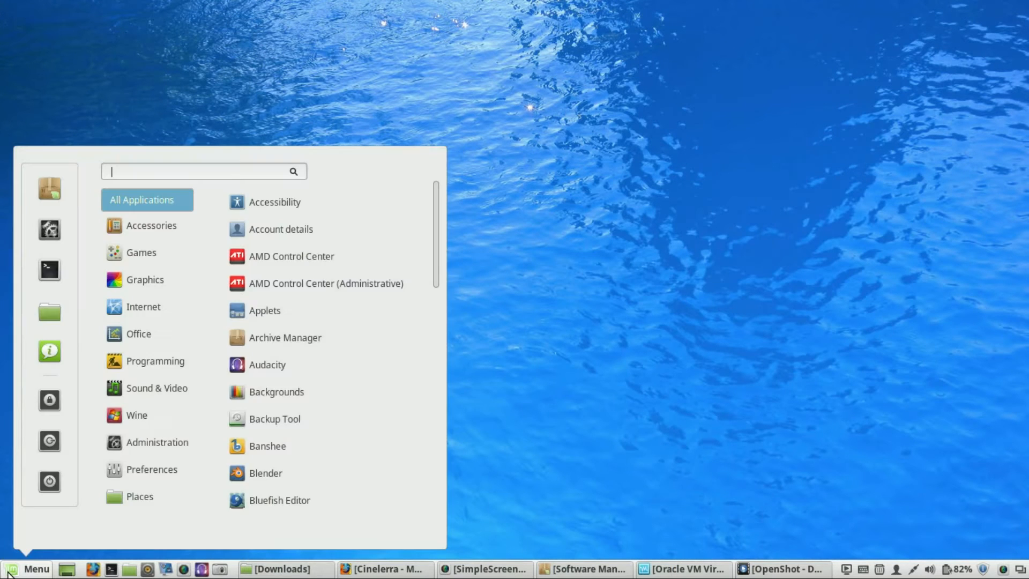
mouse_move(178, 387)
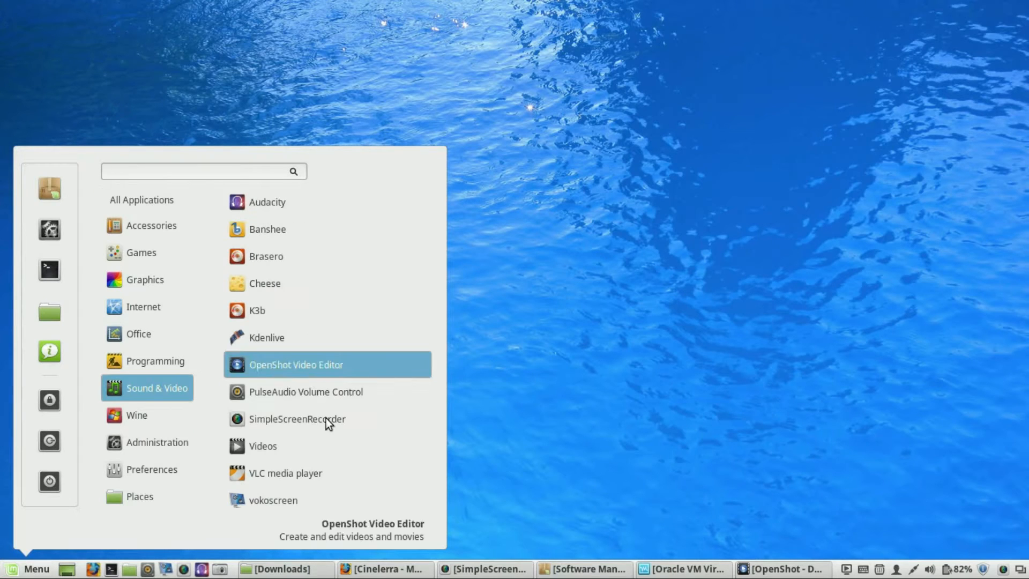
click(310, 343)
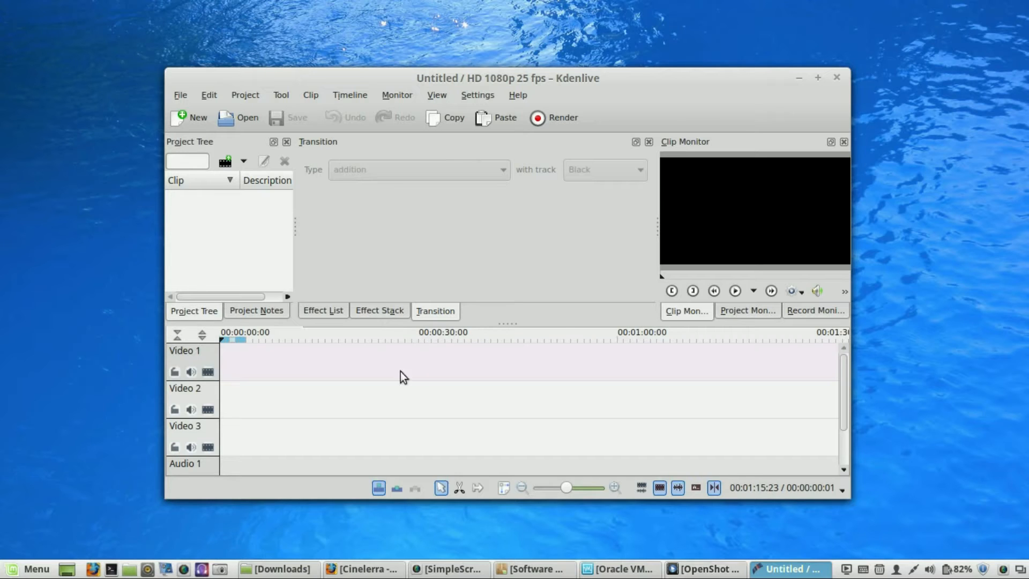
click(802, 78)
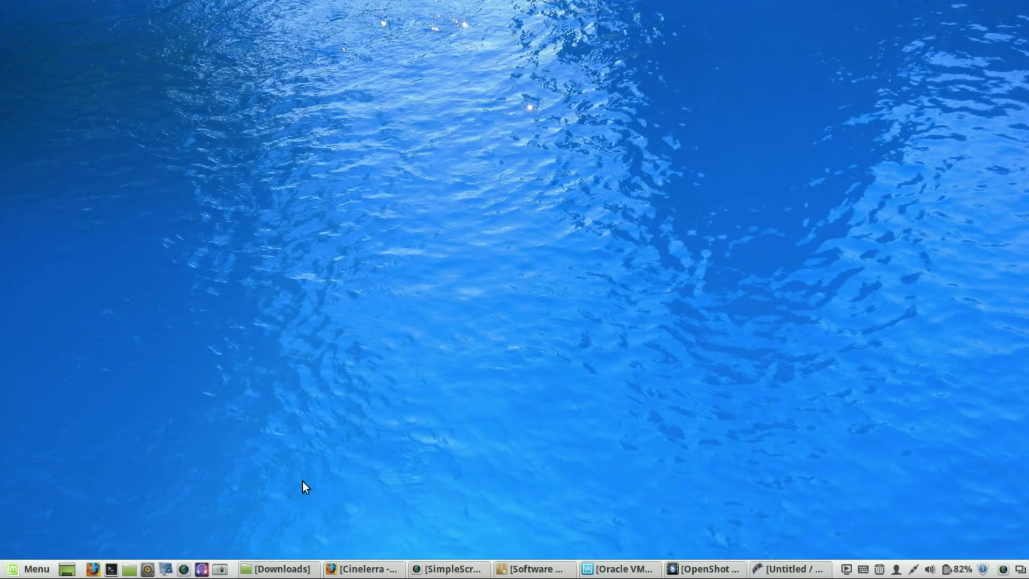
click(276, 569)
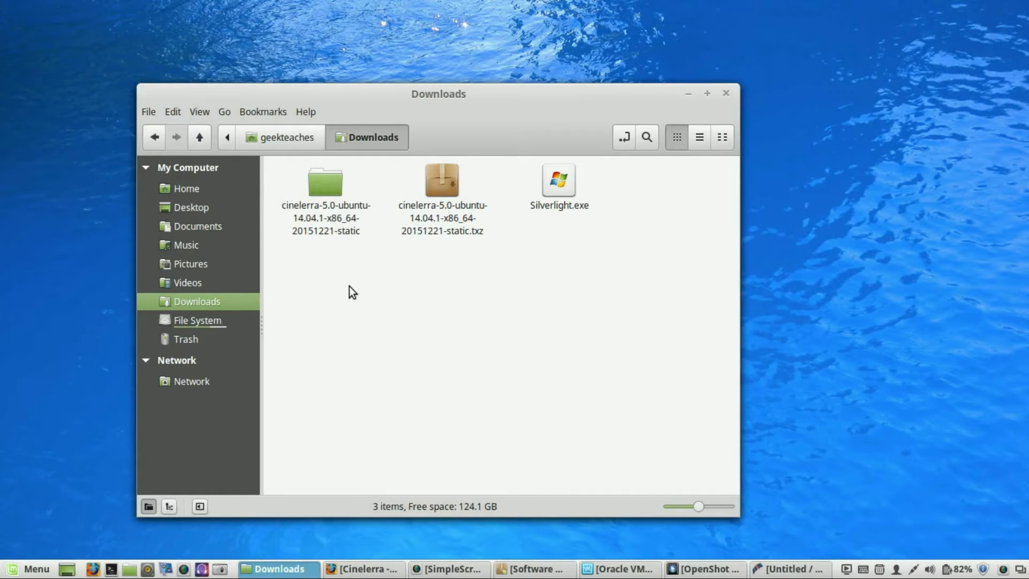
double_click(320, 185)
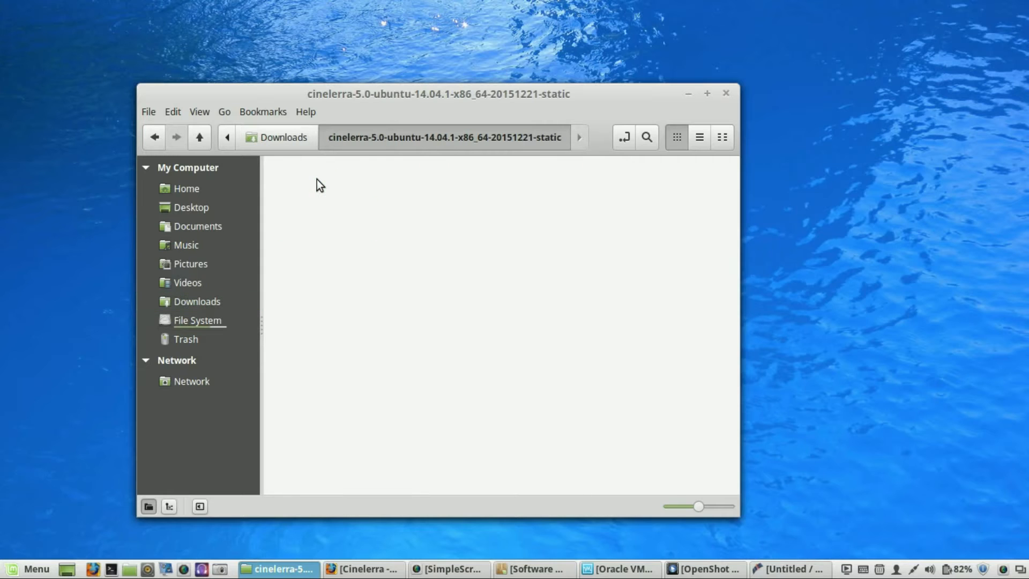
- Launch the cinelerra program from the extracted folder
scroll(668, 231, down, 3)
scroll(652, 239, up, 3)
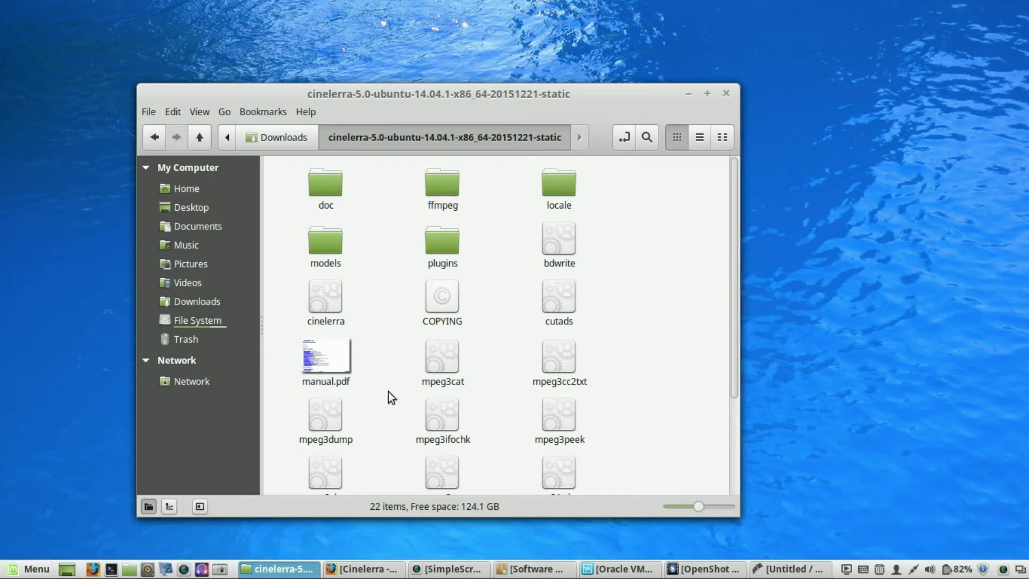
scroll(689, 332, down, 3)
scroll(690, 332, up, 3)
click(330, 306)
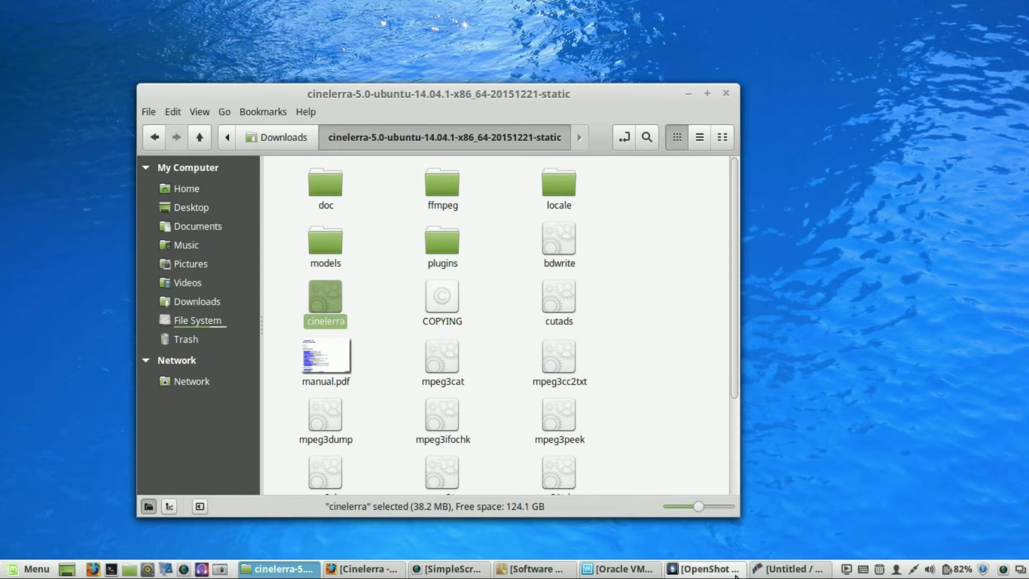
mouse_move(815, 568)
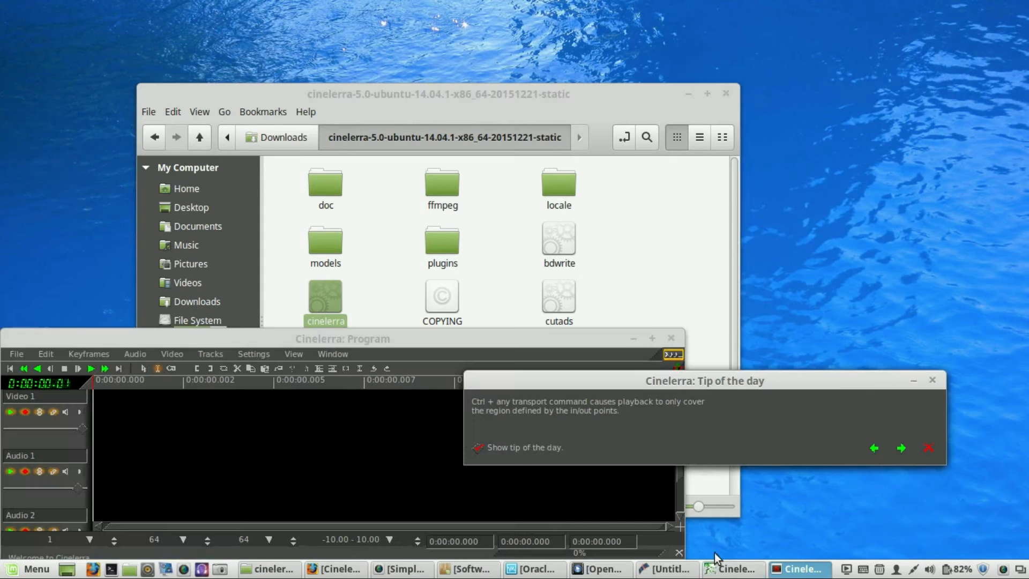
- Move the Cinelerra: Program window and maximize it
drag(394, 339, 400, 257)
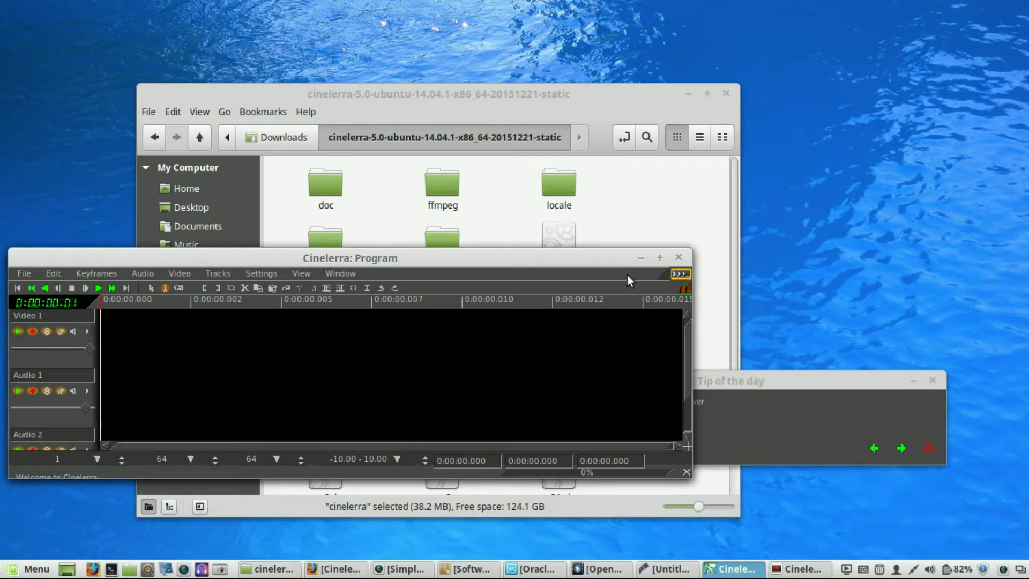
click(655, 257)
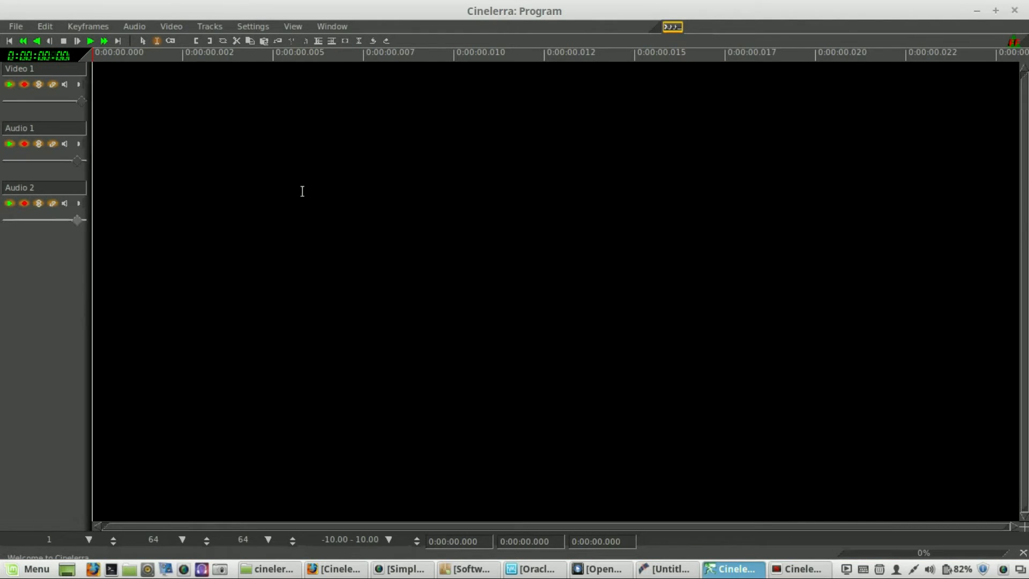
- Browse Cinelerra's Video, Settings, Keyframes, Edit and File menus and click in the timeline
click(178, 26)
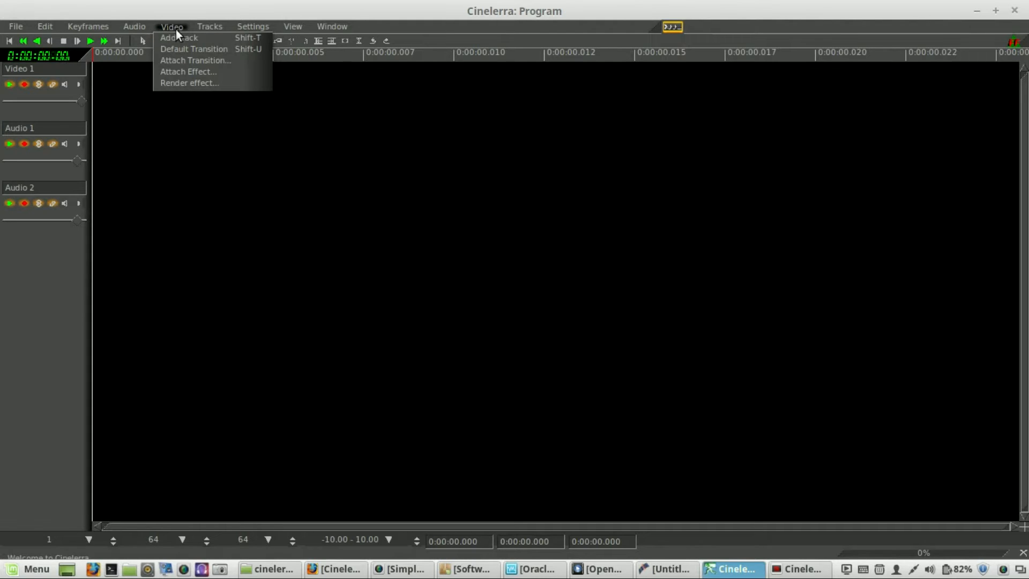
click(221, 27)
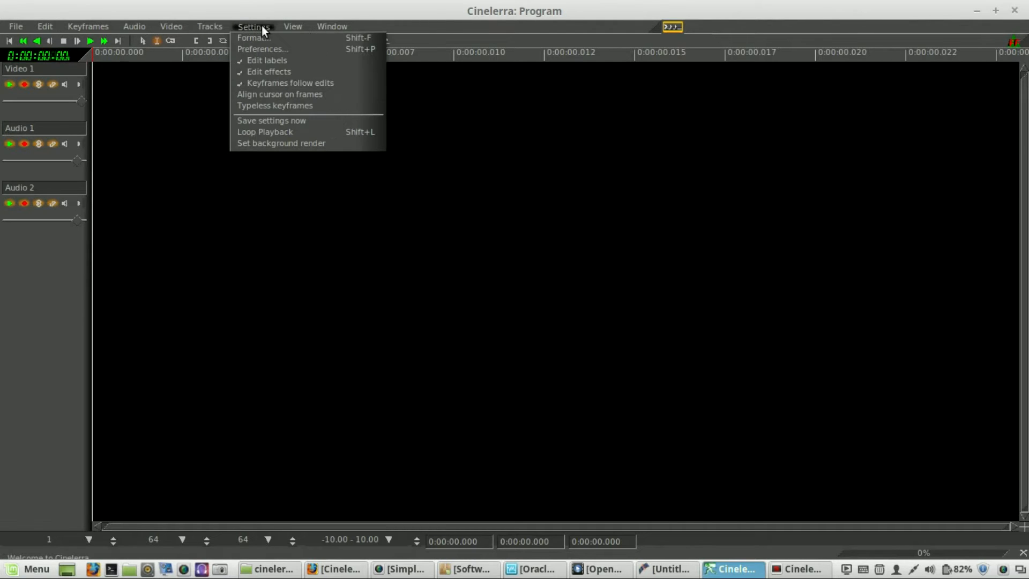
mouse_move(318, 26)
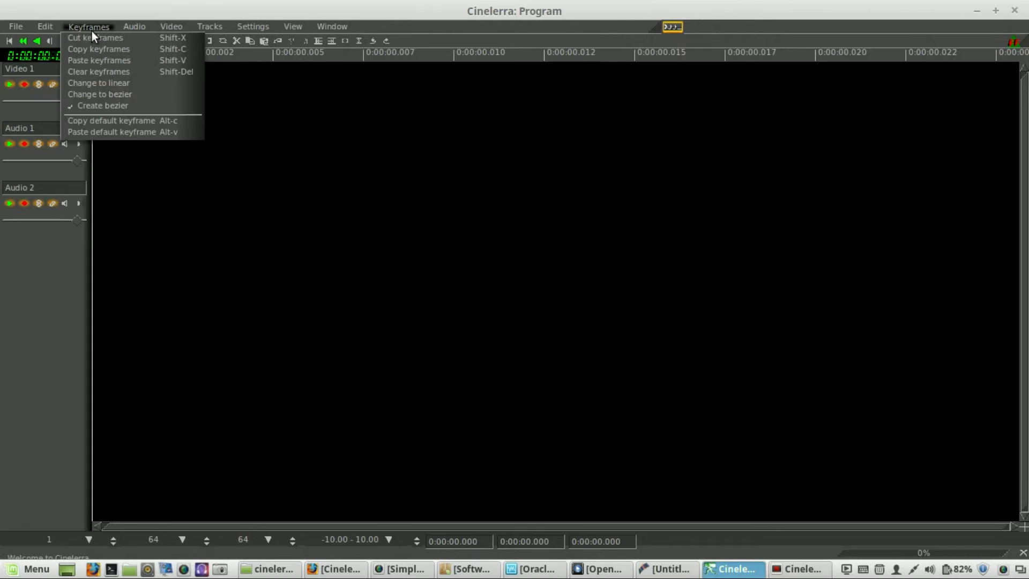
mouse_move(46, 31)
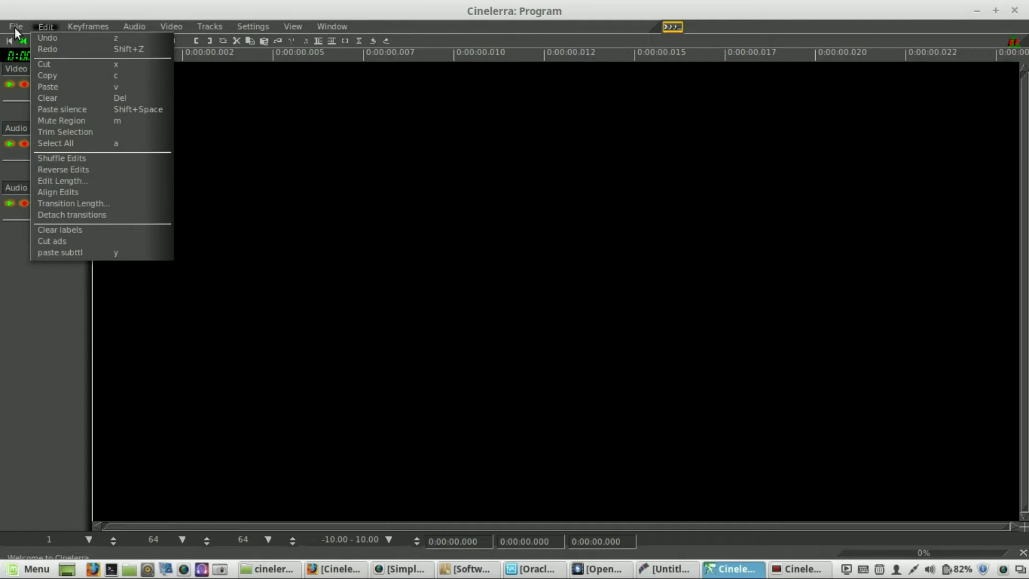
mouse_move(15, 28)
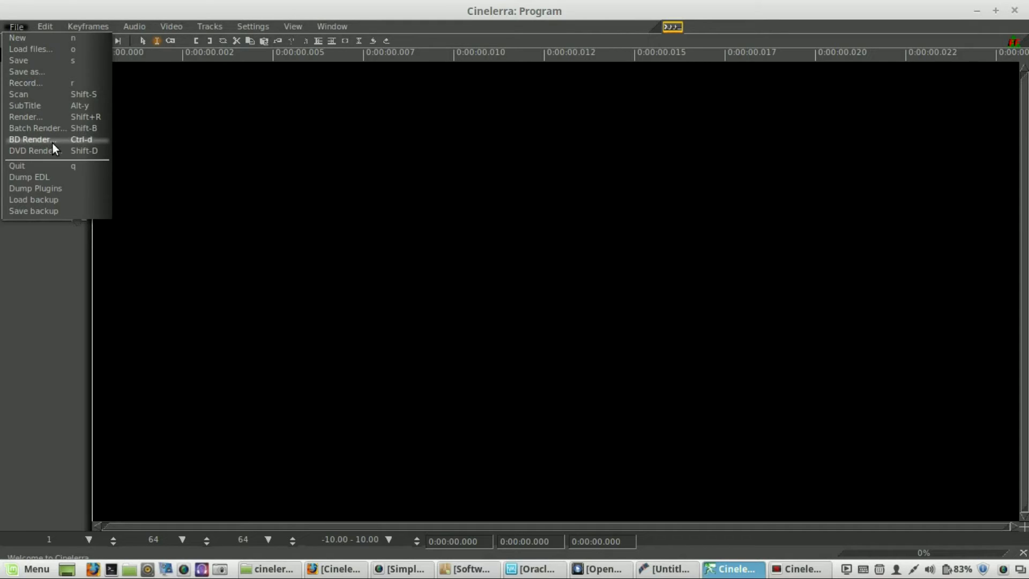
click(267, 156)
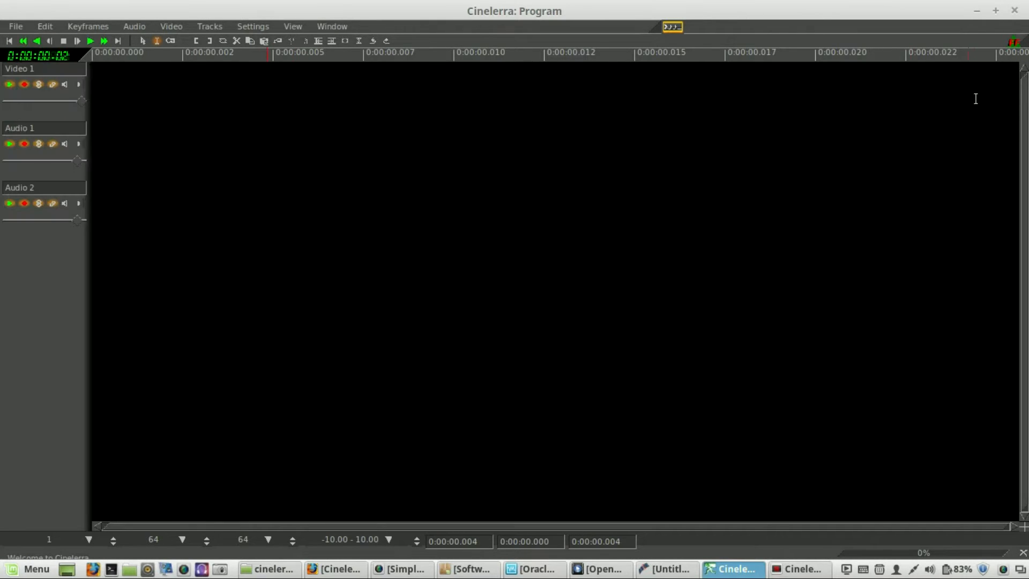
- Restore and minimize the Cinelerra windows including the Tip of the day, then minimize the file manager
click(995, 11)
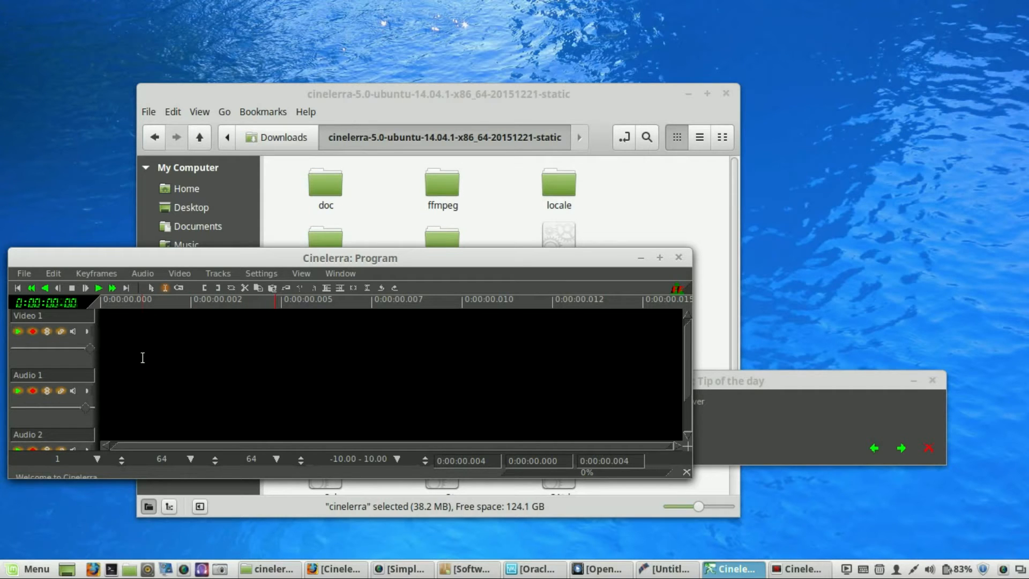
click(641, 257)
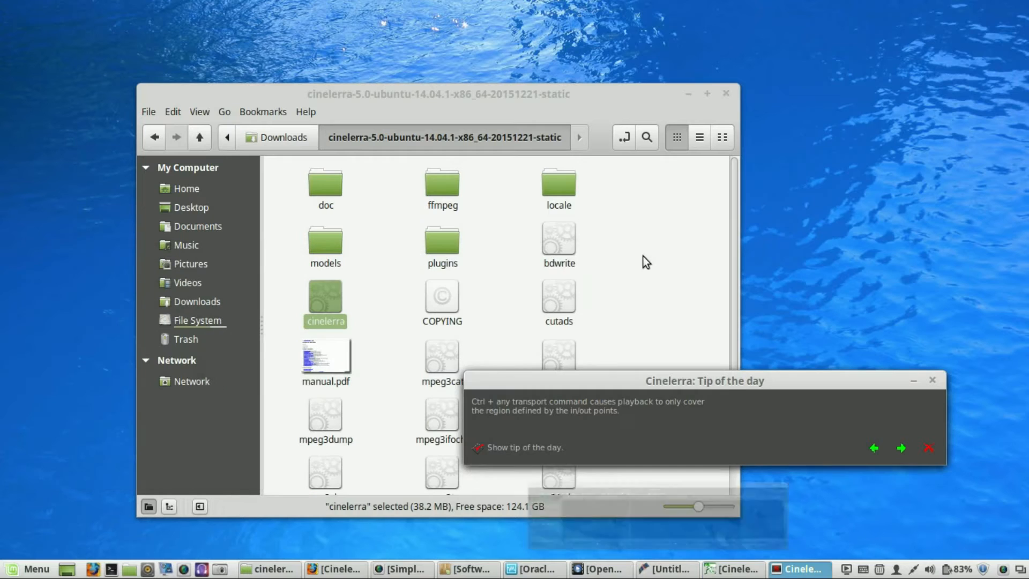
click(912, 384)
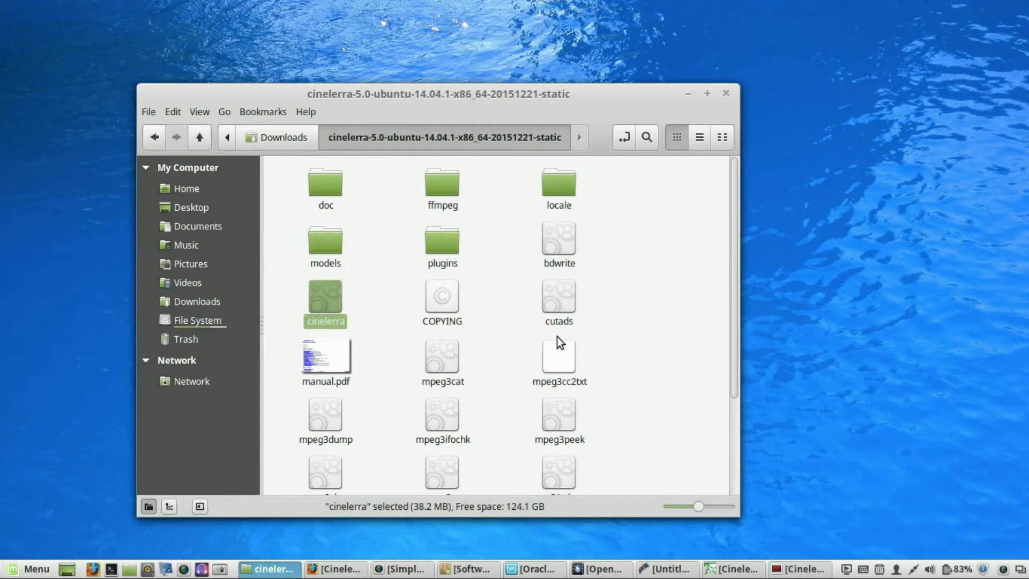
click(382, 398)
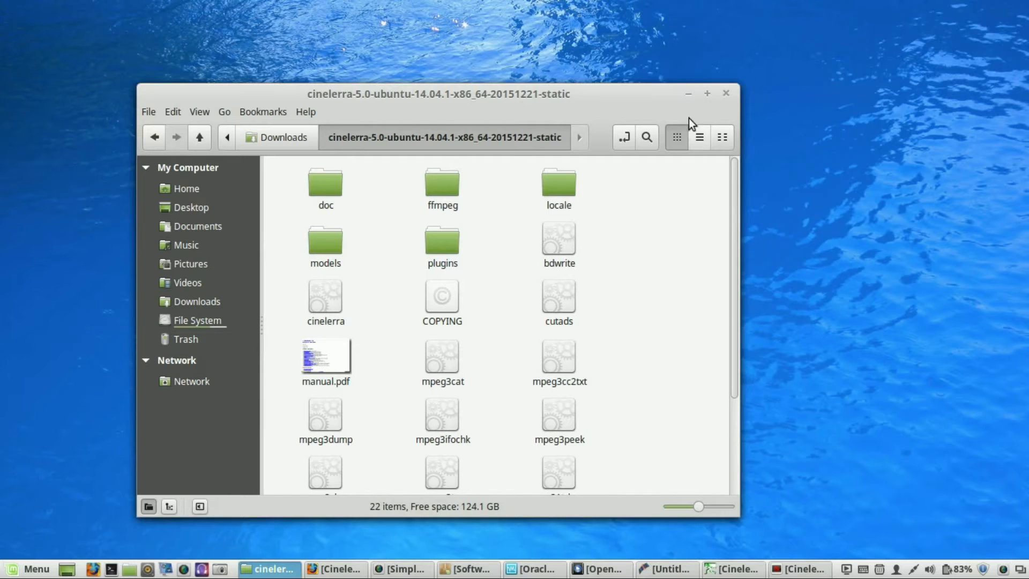
click(686, 96)
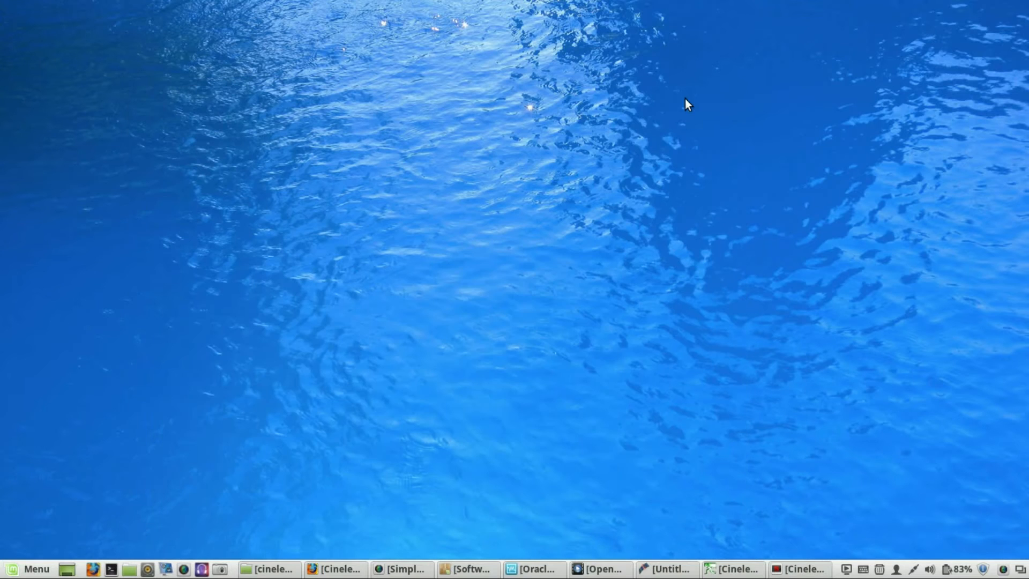
- Launch Blender from the Graphics applications menu
click(19, 573)
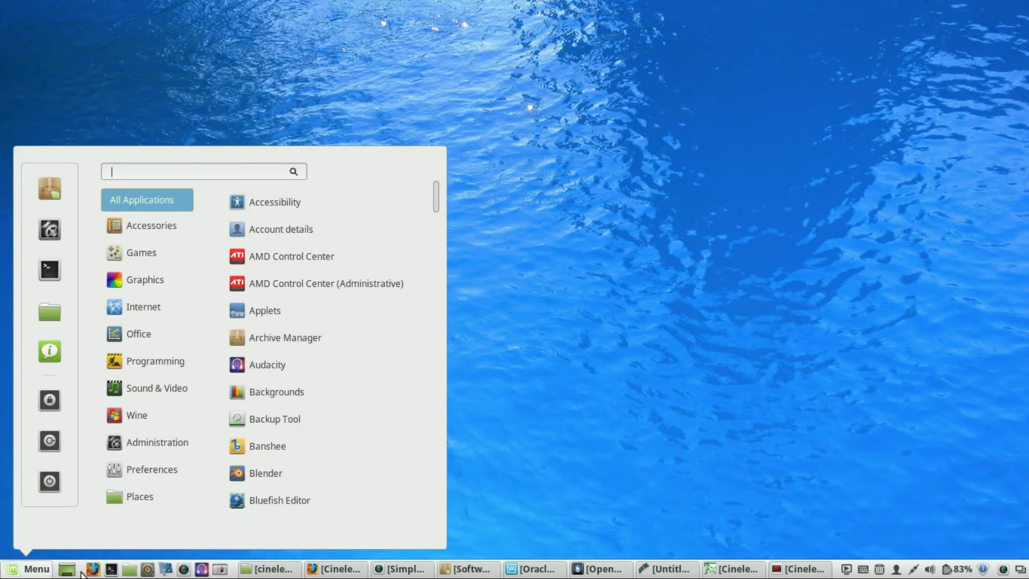
mouse_move(136, 388)
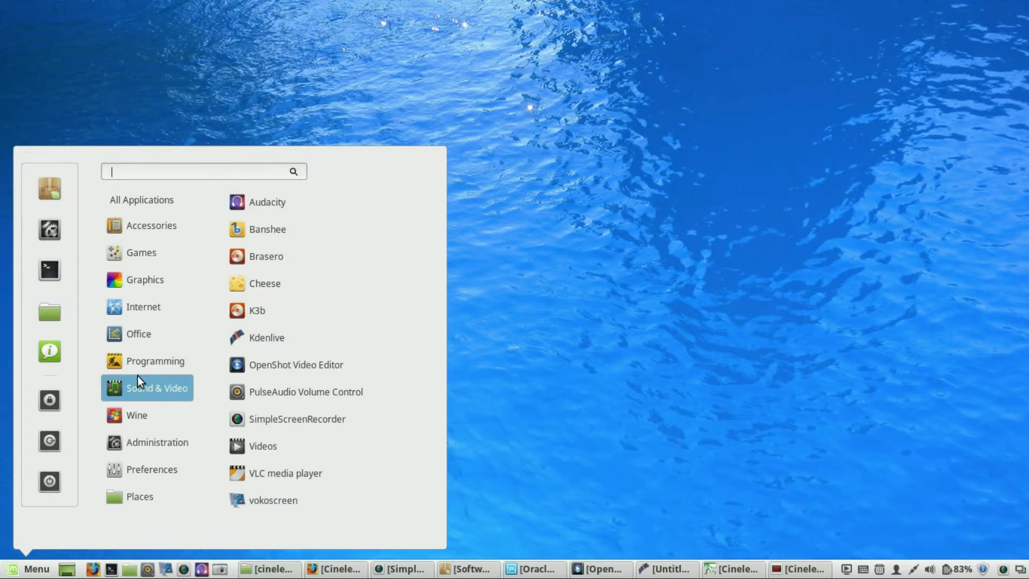
mouse_move(139, 312)
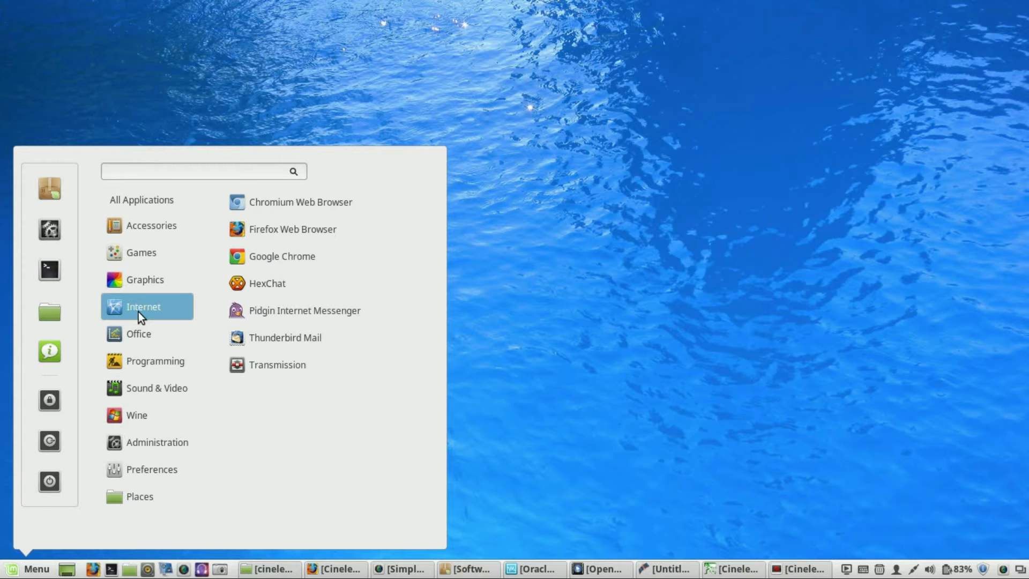
mouse_move(140, 287)
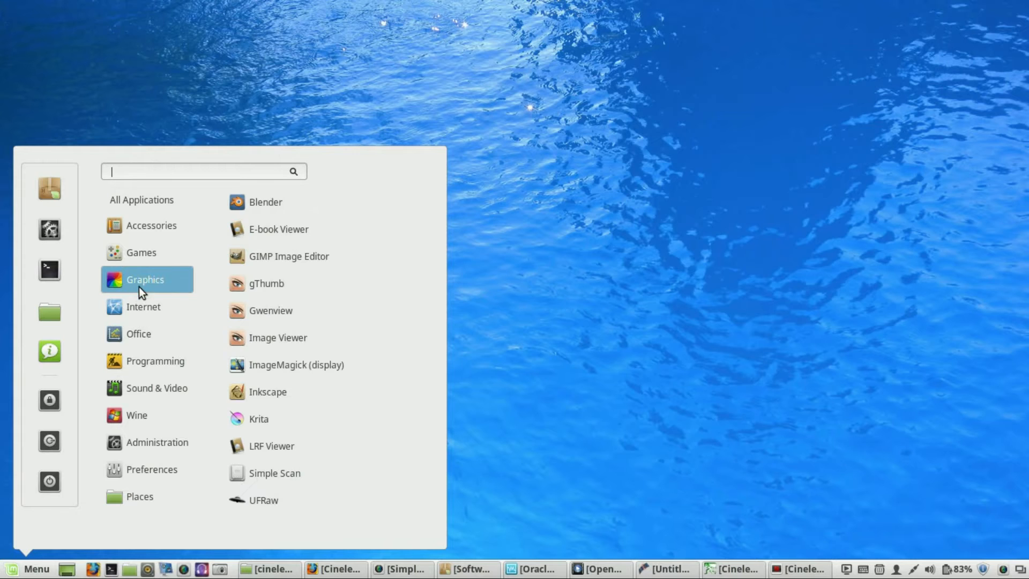
click(272, 203)
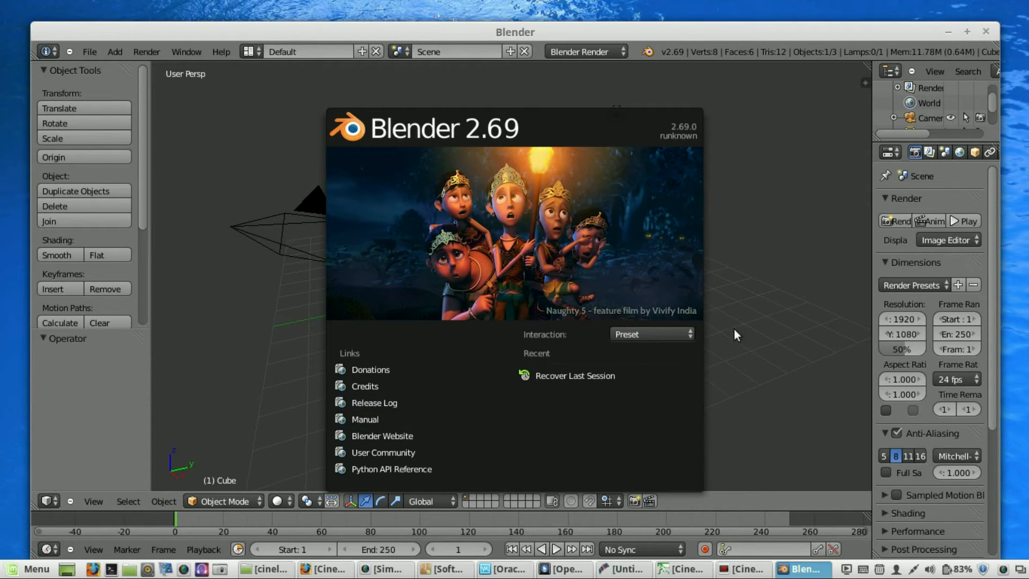
- Maximize Blender, dismiss its splash screen, click around the 3D viewport, then minimize it
click(970, 29)
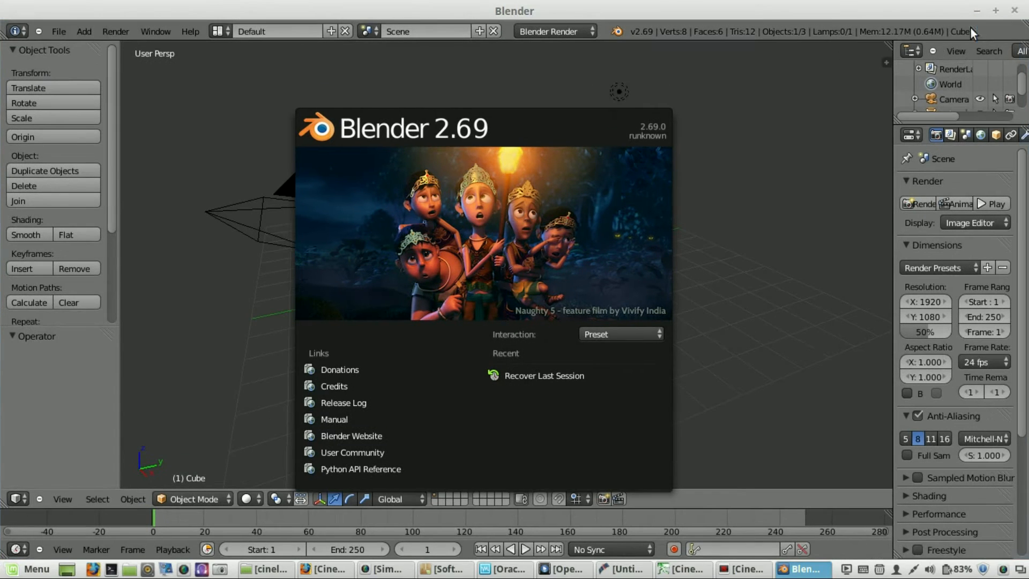
click(688, 97)
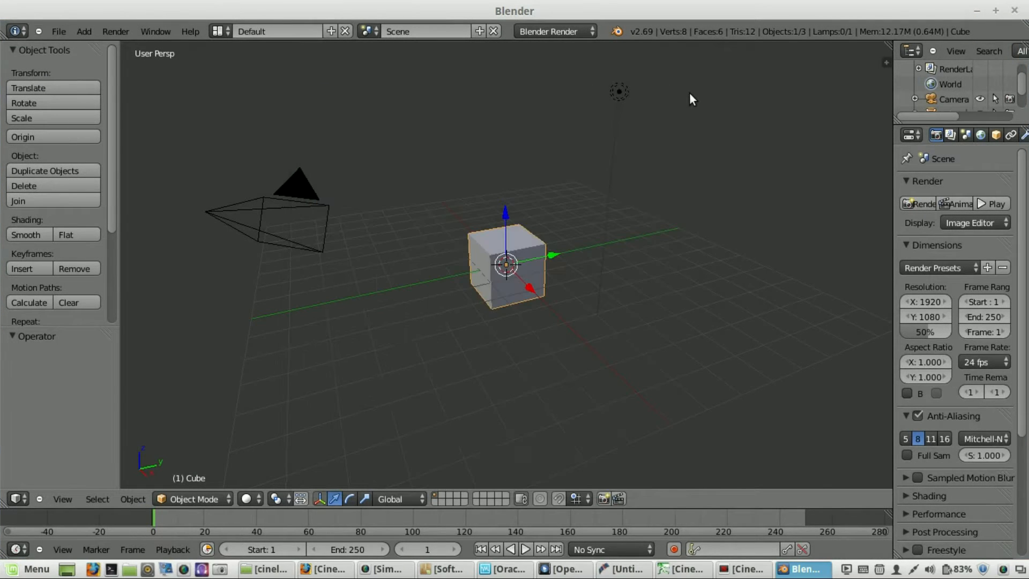
click(769, 260)
click(526, 273)
click(263, 397)
click(976, 15)
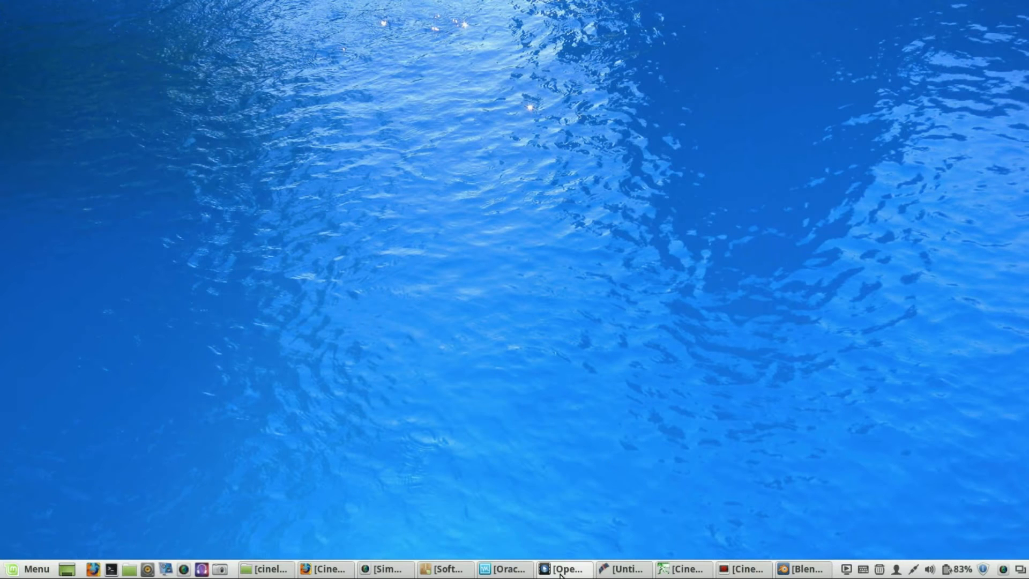
- Bring Kdenlive back briefly and minimize it again
mouse_move(560, 575)
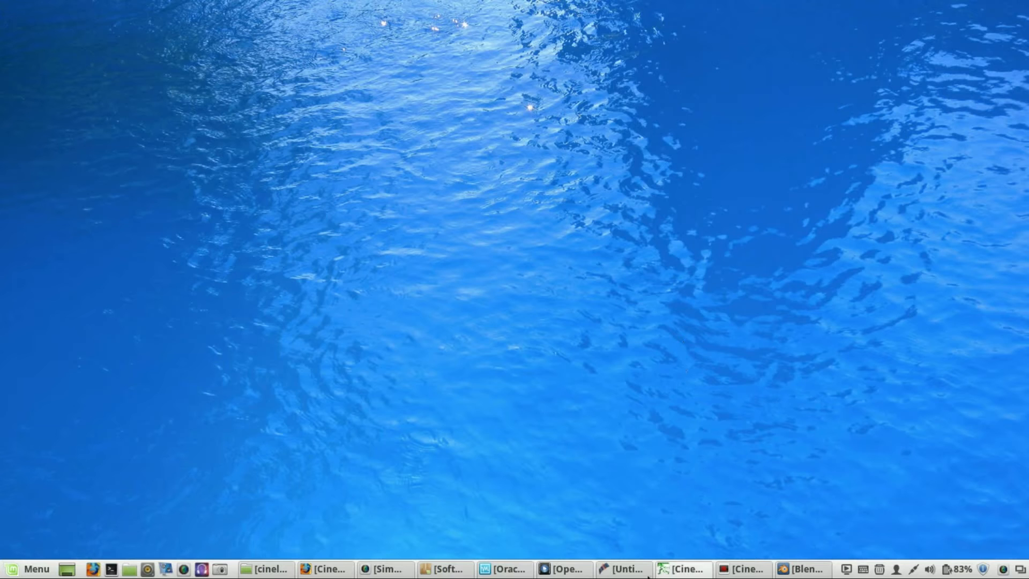
click(622, 569)
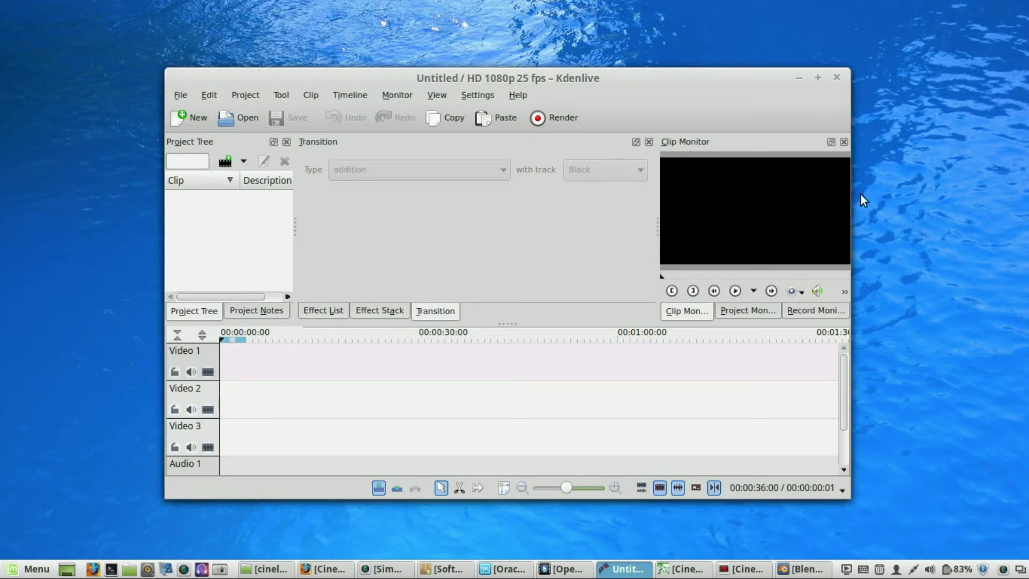
click(798, 81)
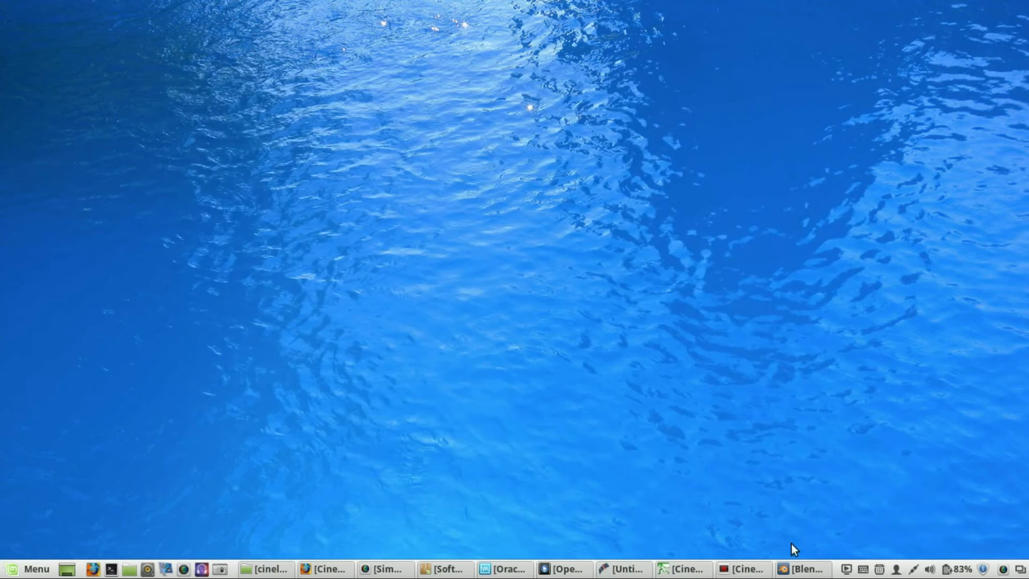
- Close the Blender window from the taskbar
right_click(802, 569)
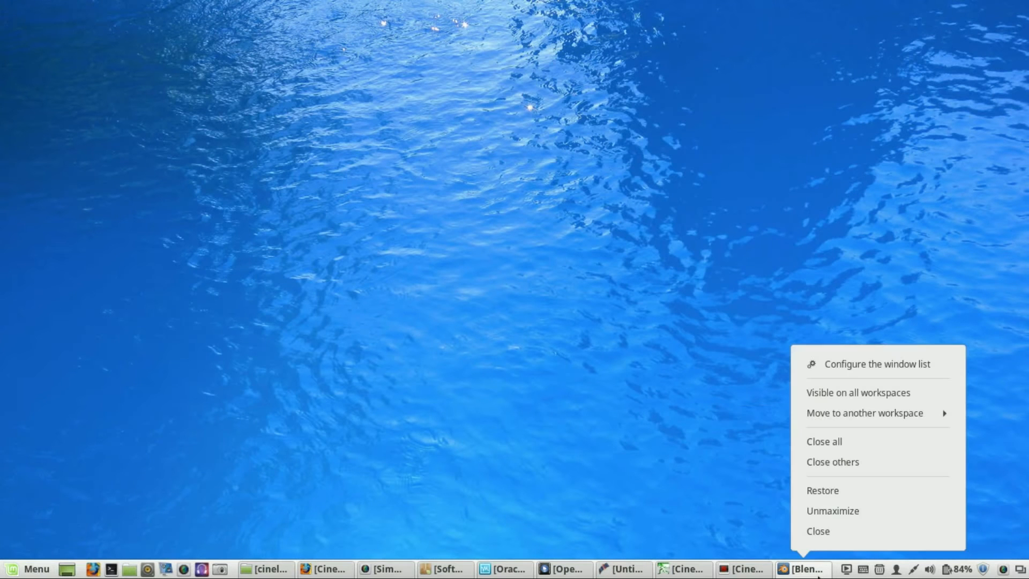
click(835, 529)
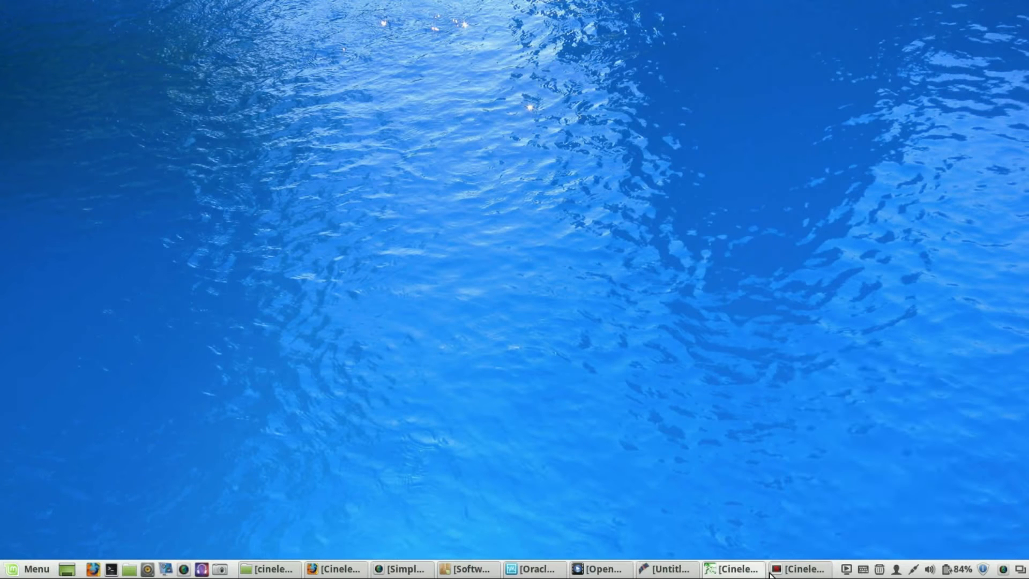
- Close both Cinelerra windows from the taskbar
right_click(773, 570)
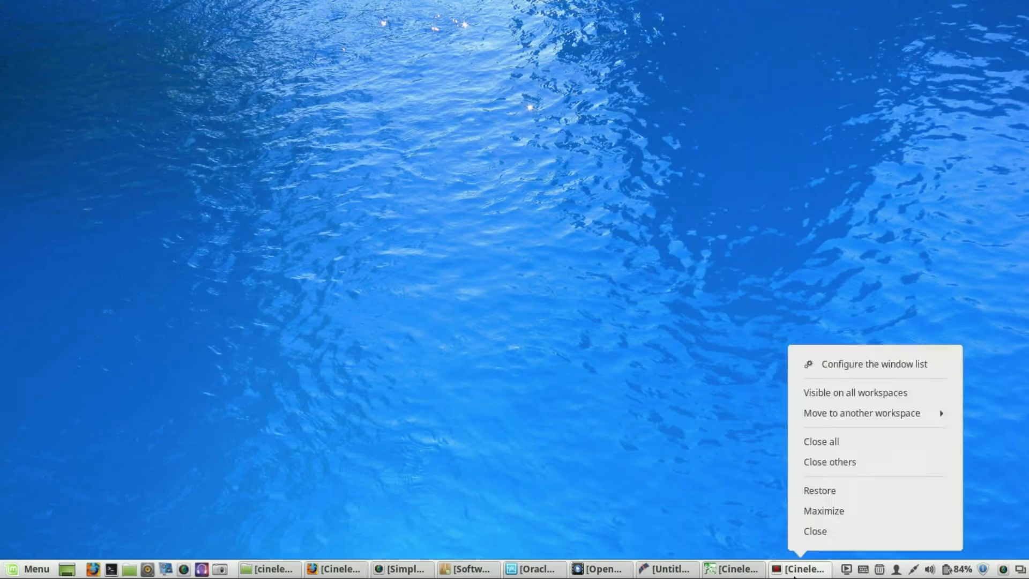
click(816, 531)
right_click(808, 577)
click(826, 534)
- Close the Kdenlive window from the taskbar
right_click(806, 574)
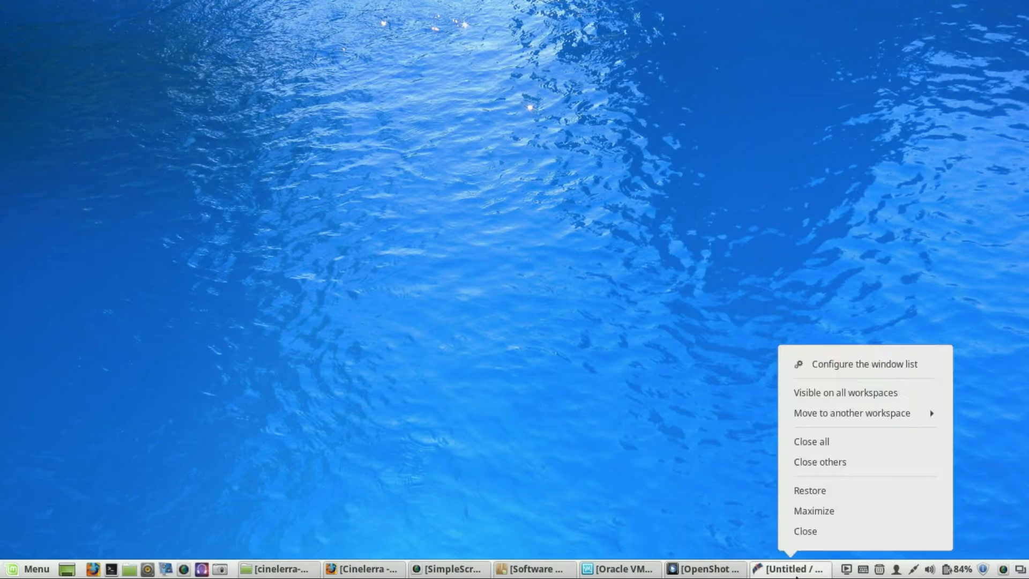
click(823, 536)
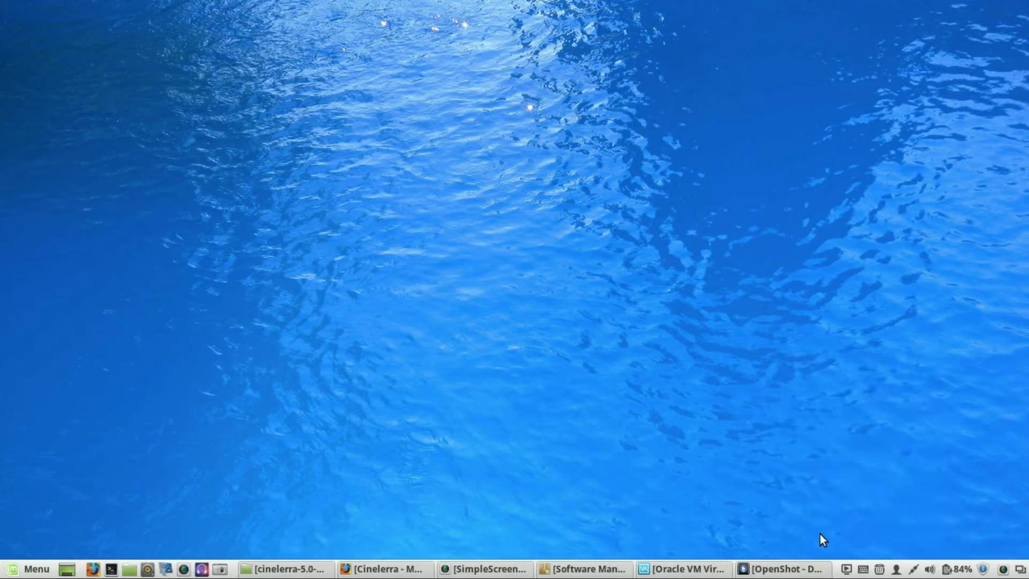
- Bring up OpenShot and look through its Edit and File menus
click(782, 569)
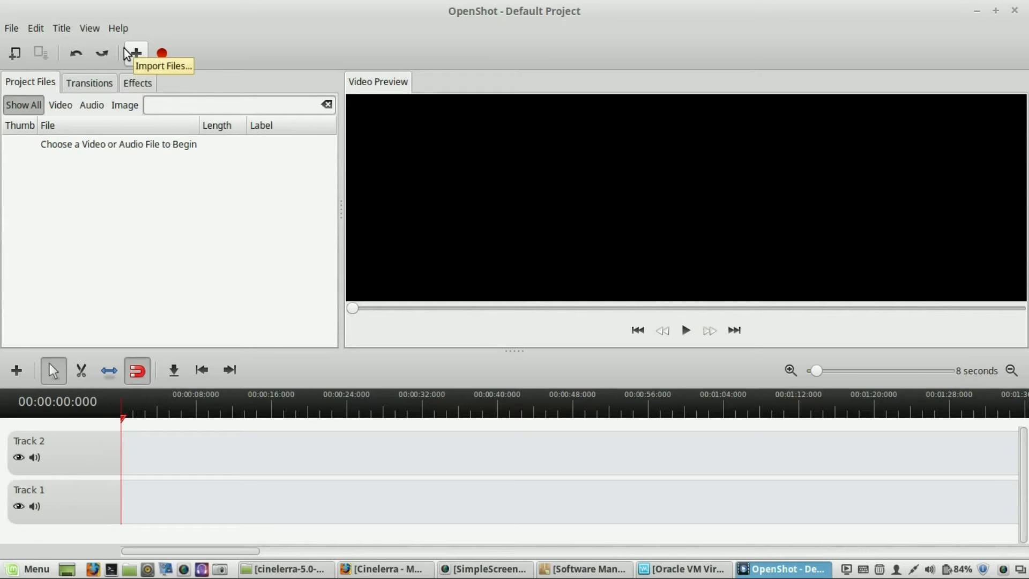
click(30, 29)
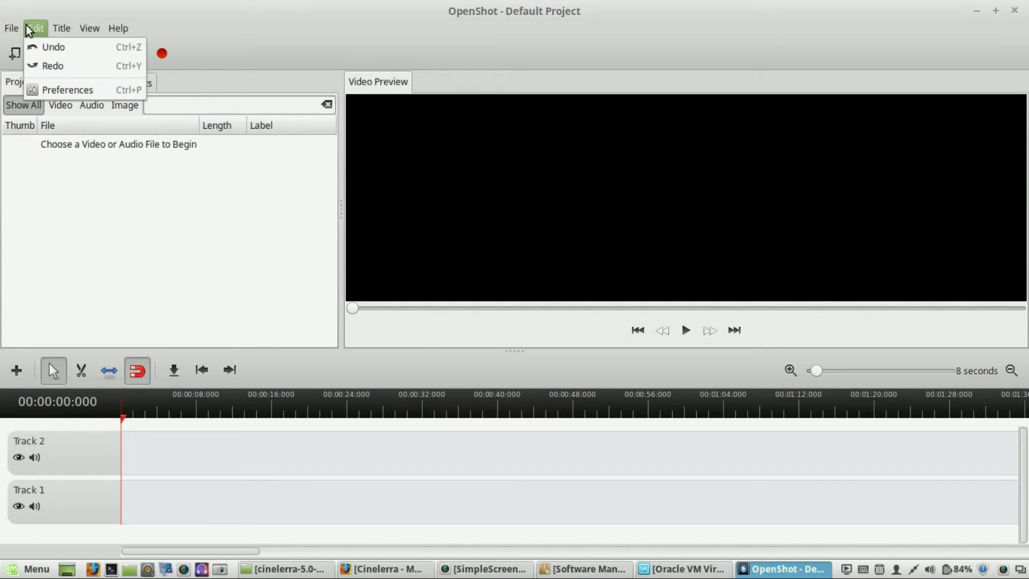
click(35, 28)
click(9, 30)
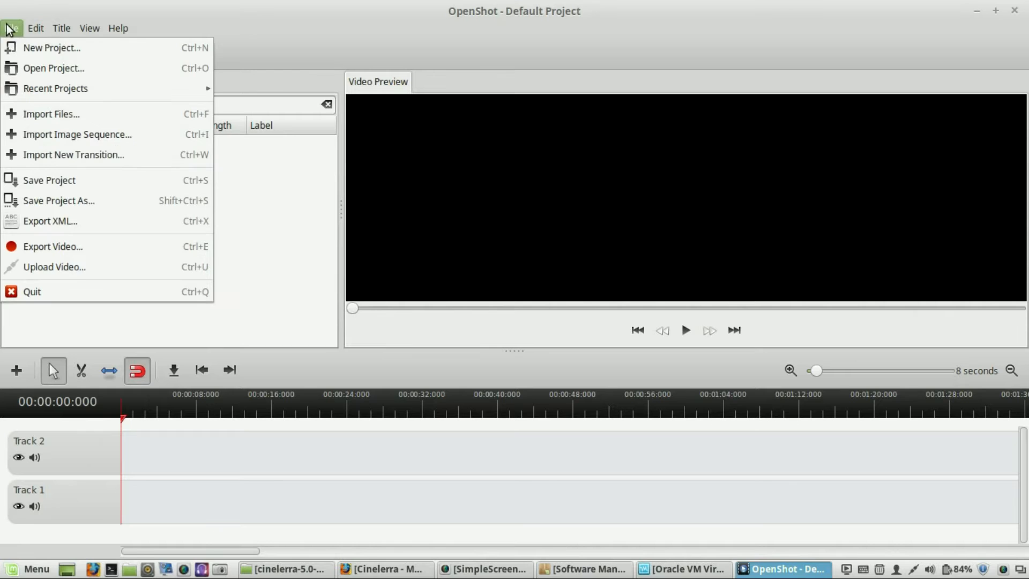
click(234, 222)
- Import the clips test-2016-08-21_04.44.20, test-2016-08-21_04.46.36 and test-2016-08-21_04.59.53 into the project
click(135, 54)
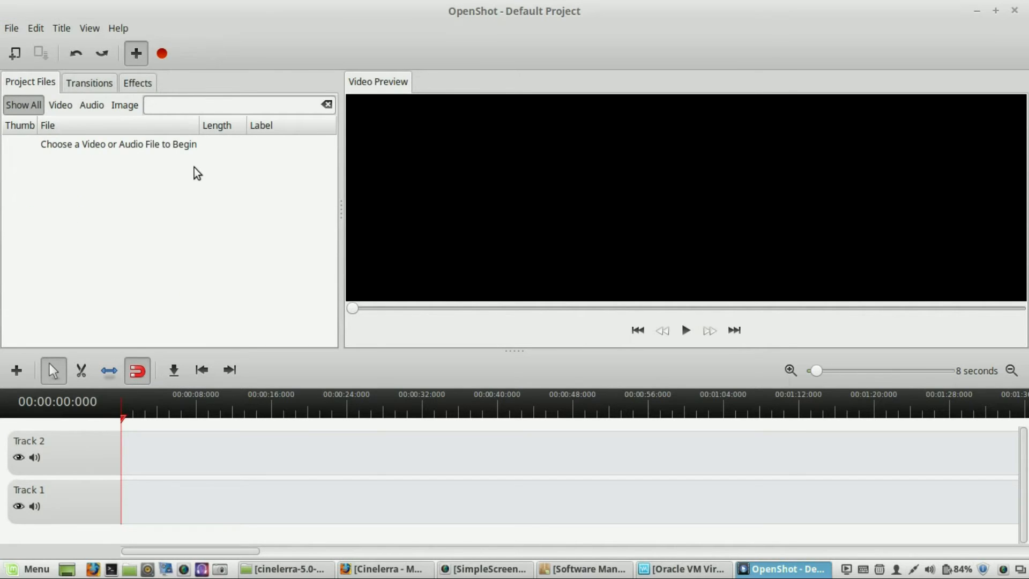
scroll(510, 354, down, 2)
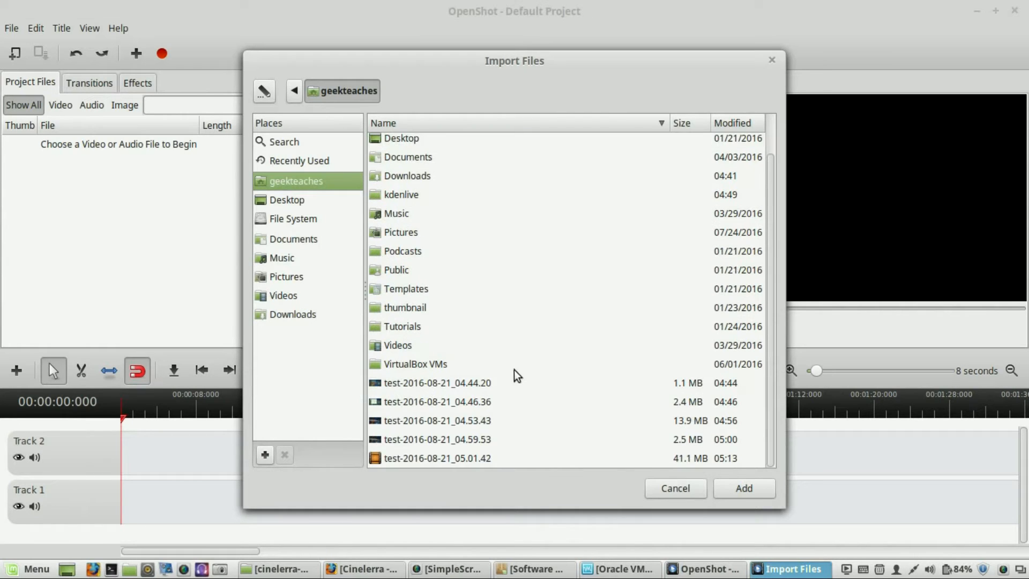
click(443, 384)
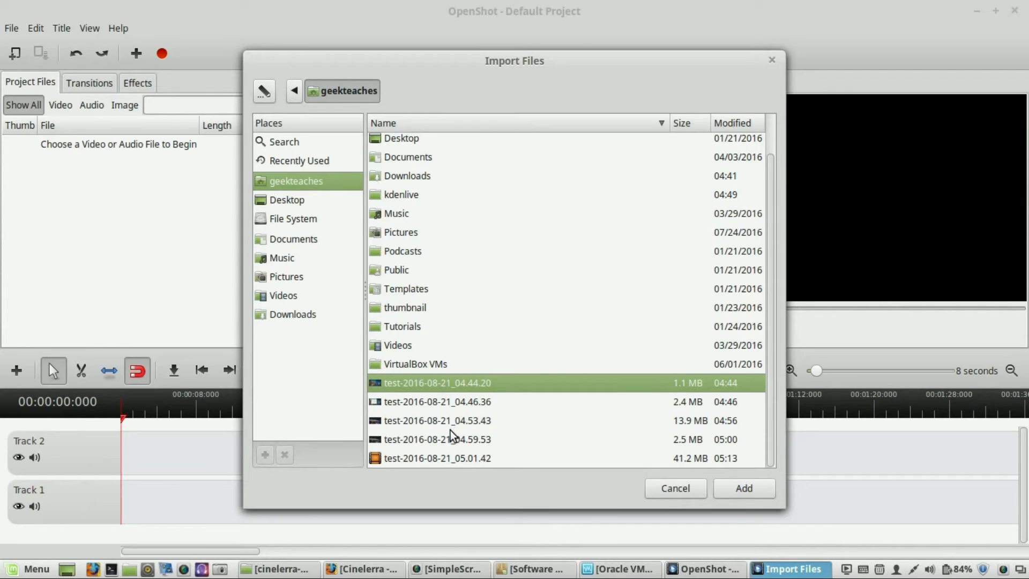
ctrl+click(447, 401)
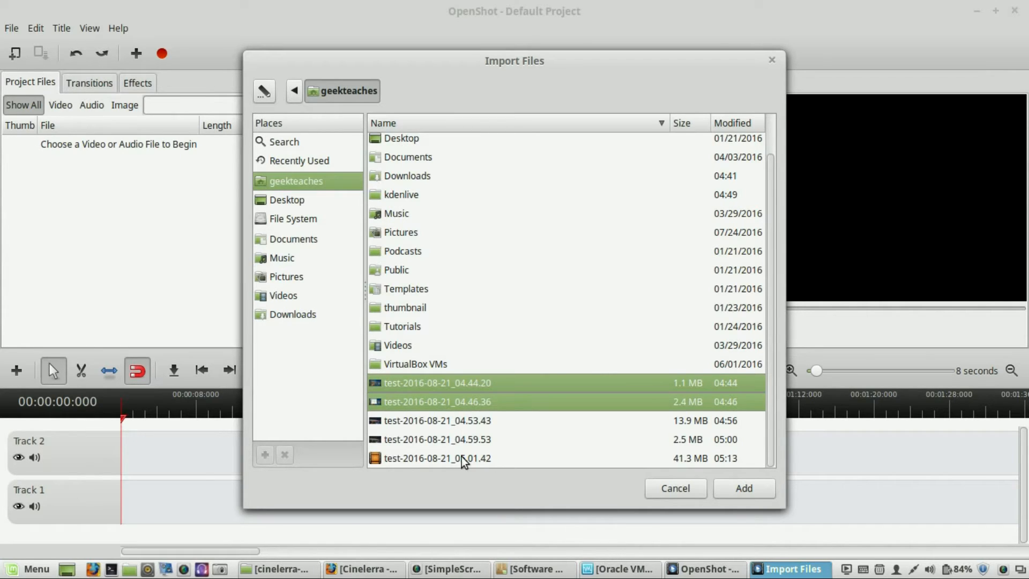
ctrl+click(455, 439)
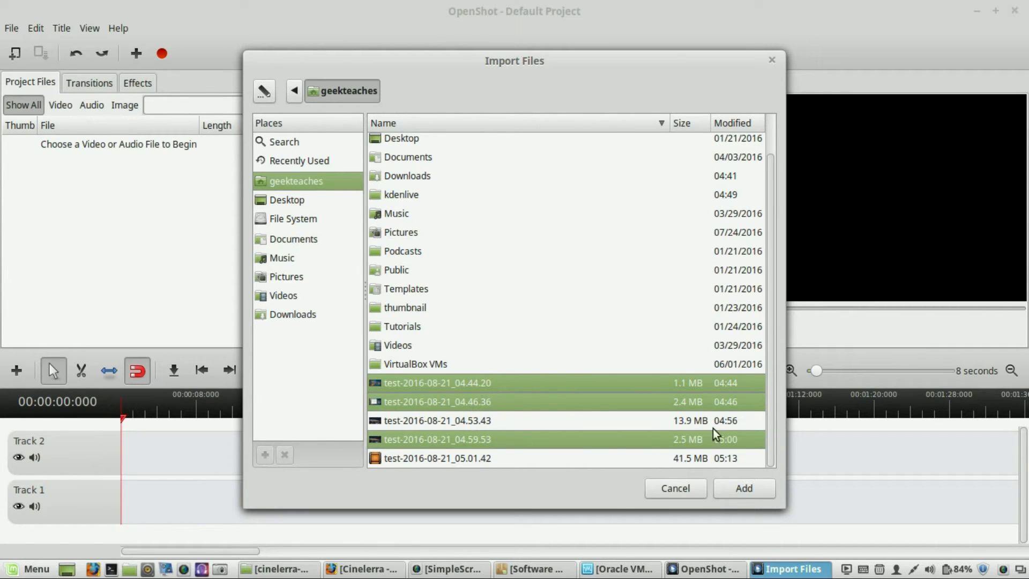
click(757, 494)
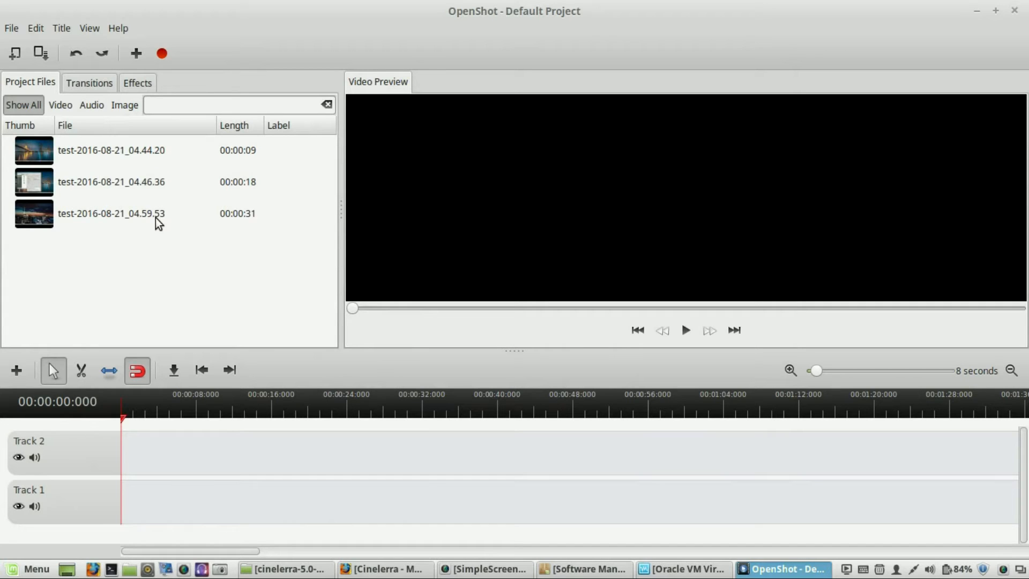
- Save the project as Test in the geekteaches folder with the DV/DVD NTSC profile
click(16, 28)
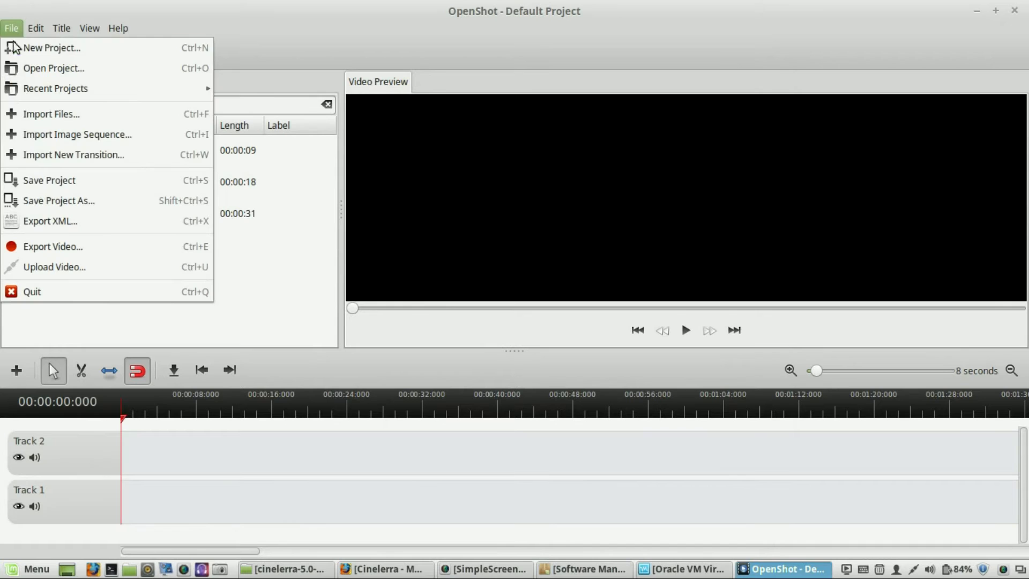
click(55, 182)
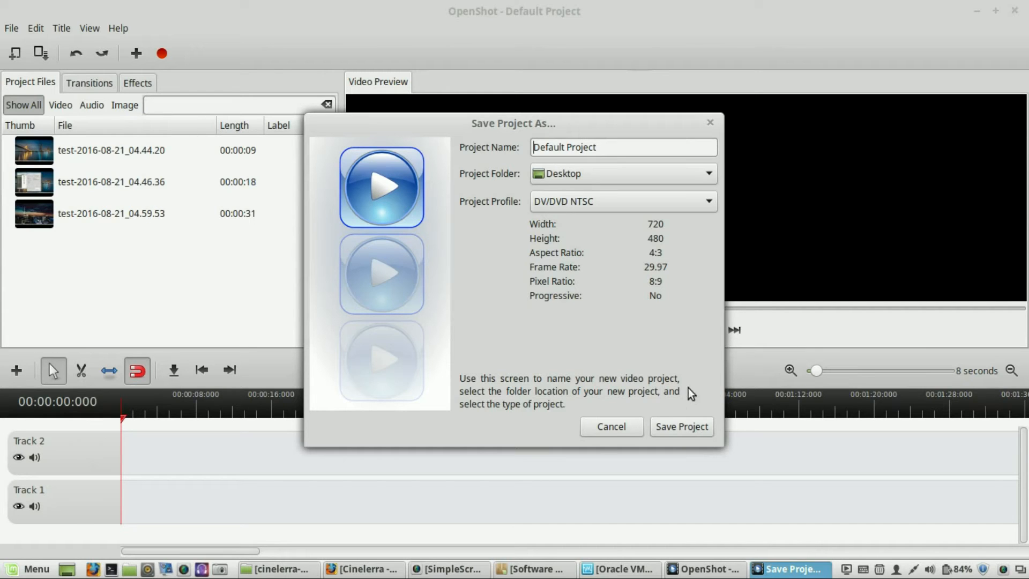
click(621, 151)
drag(622, 151, 465, 137)
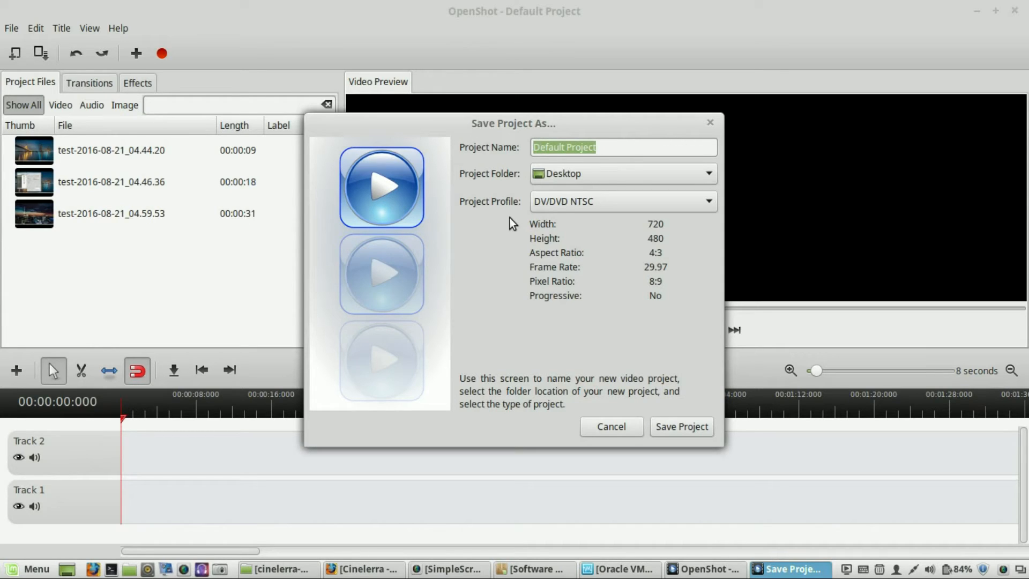
text(Test)
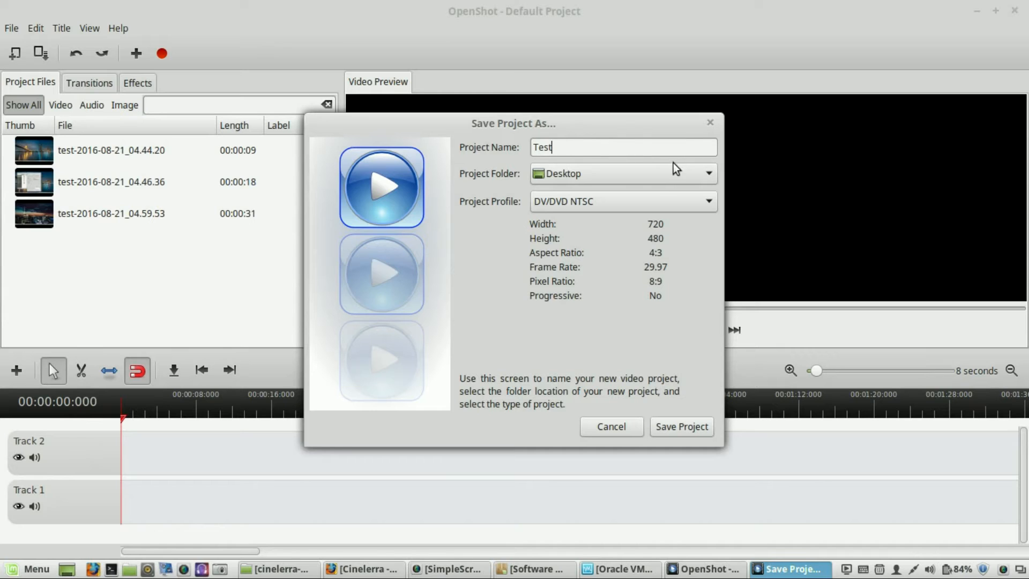
click(666, 179)
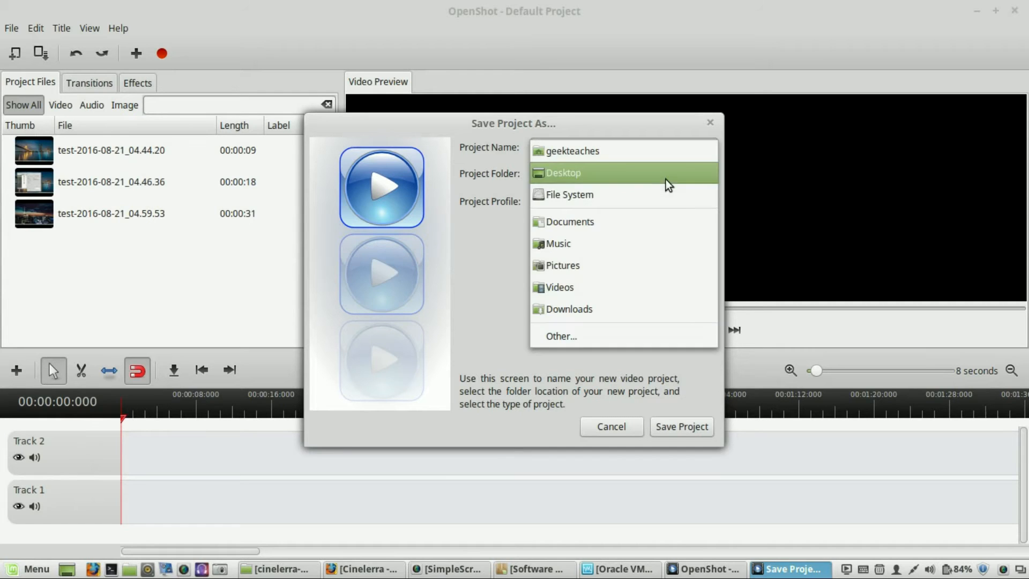
click(588, 344)
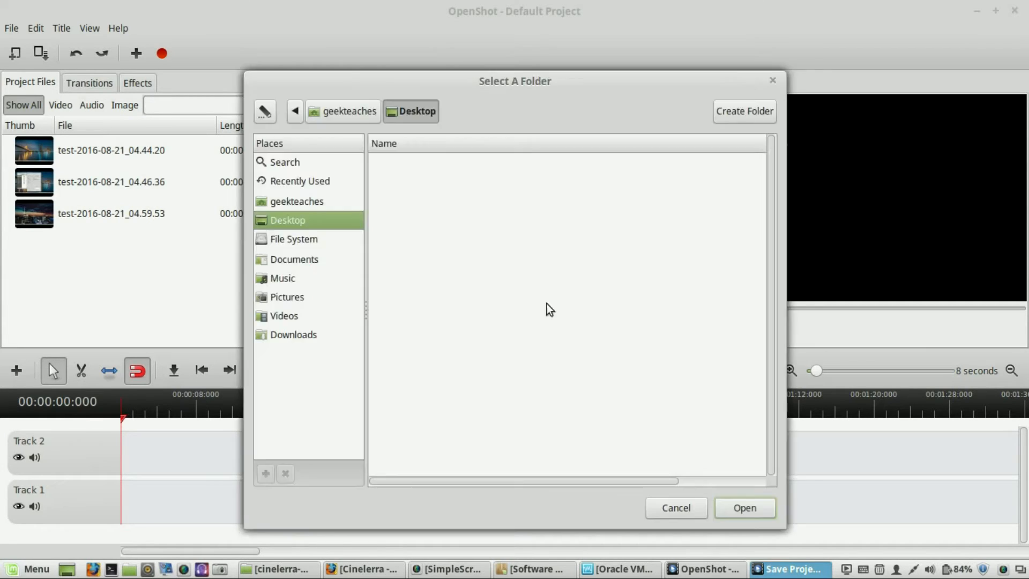
click(301, 202)
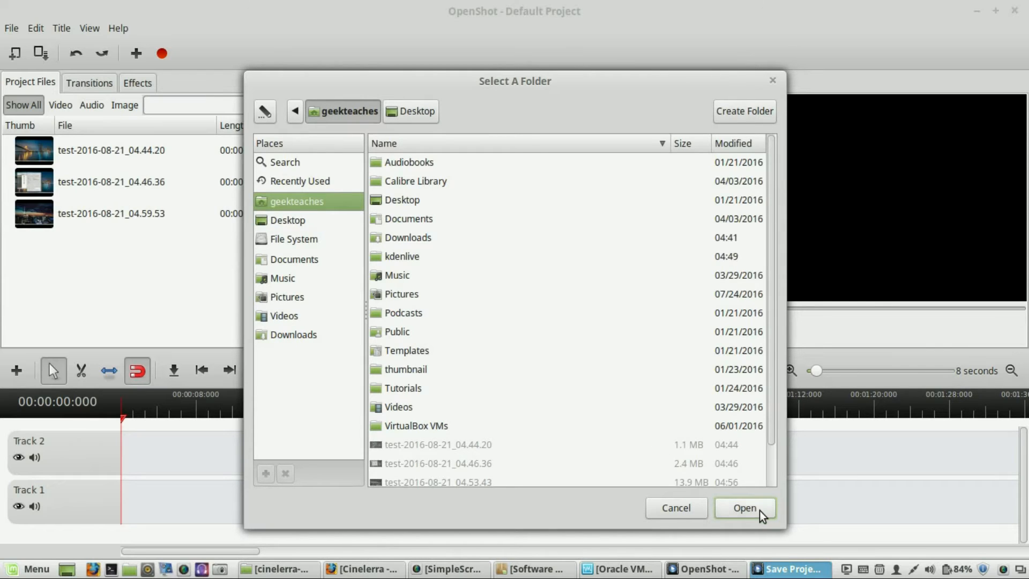
click(760, 510)
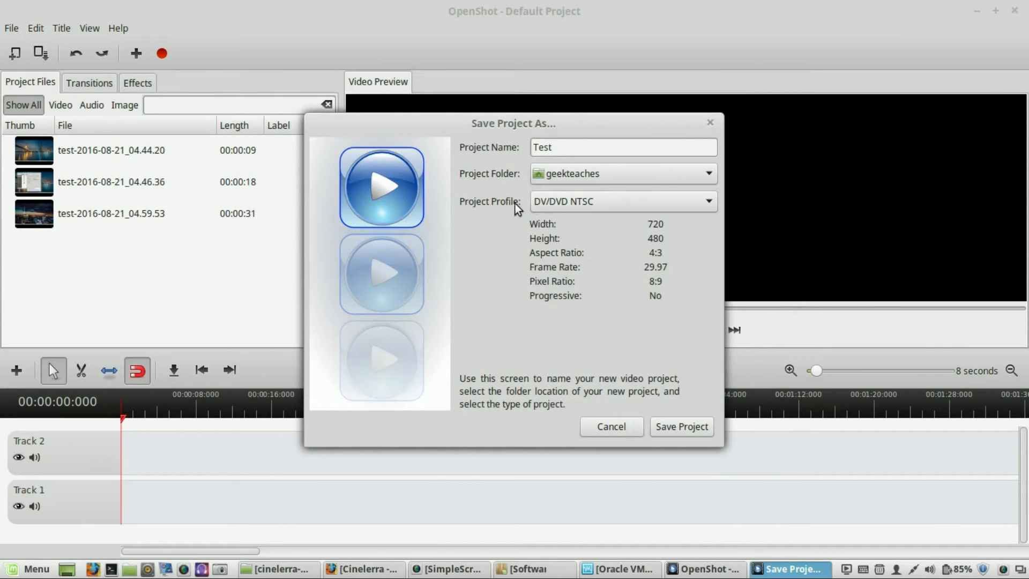
click(683, 206)
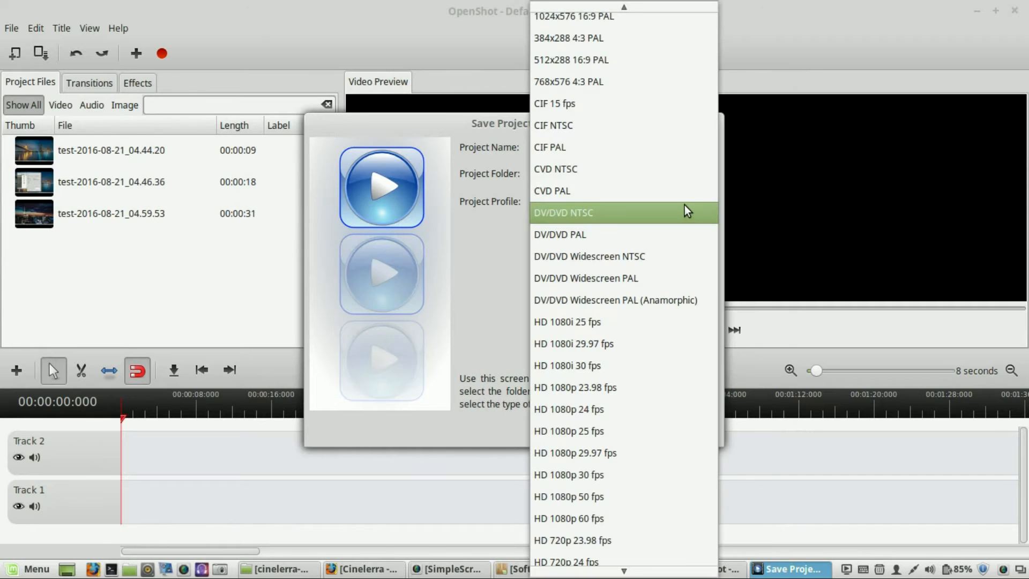
click(685, 204)
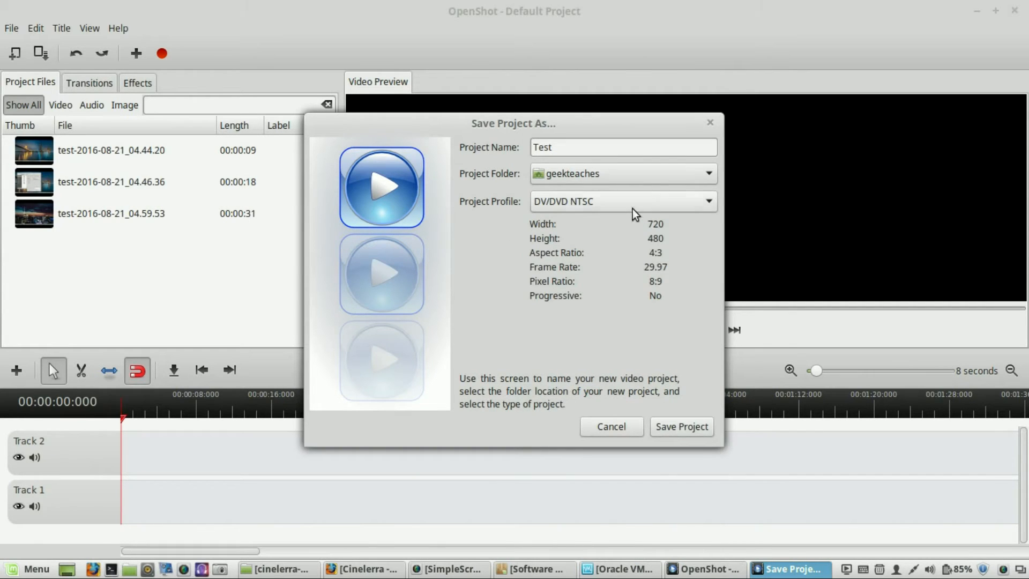
click(696, 427)
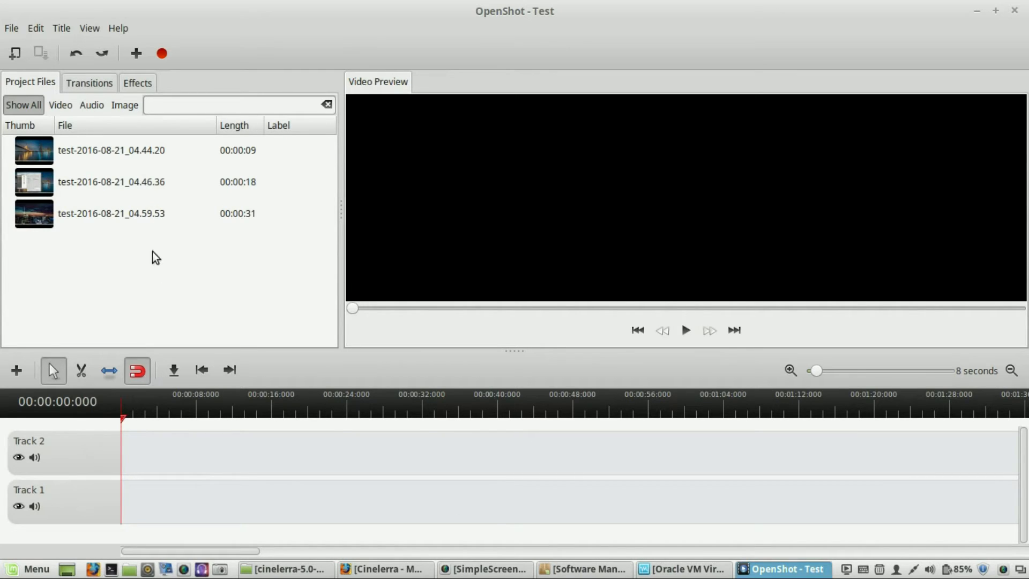
- Place the 04.44.20 clip at the start of Track 2 and play it briefly in the preview
drag(105, 149, 152, 452)
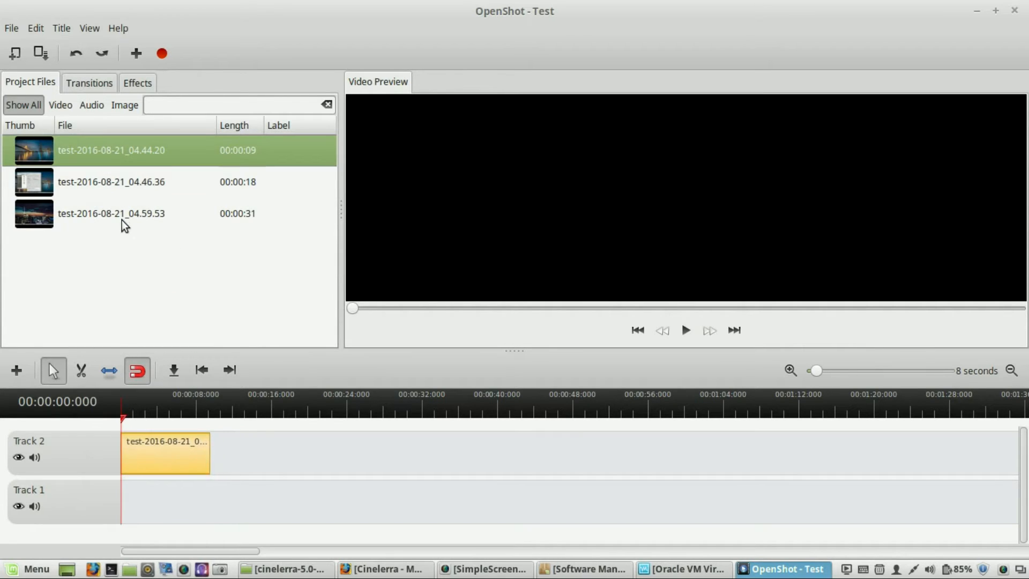
right_click(113, 153)
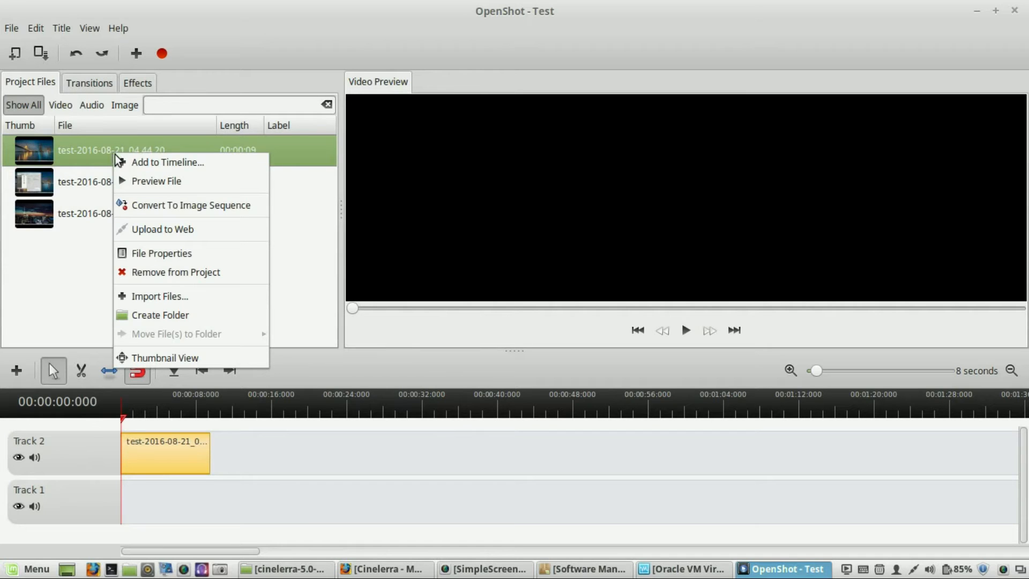
click(319, 308)
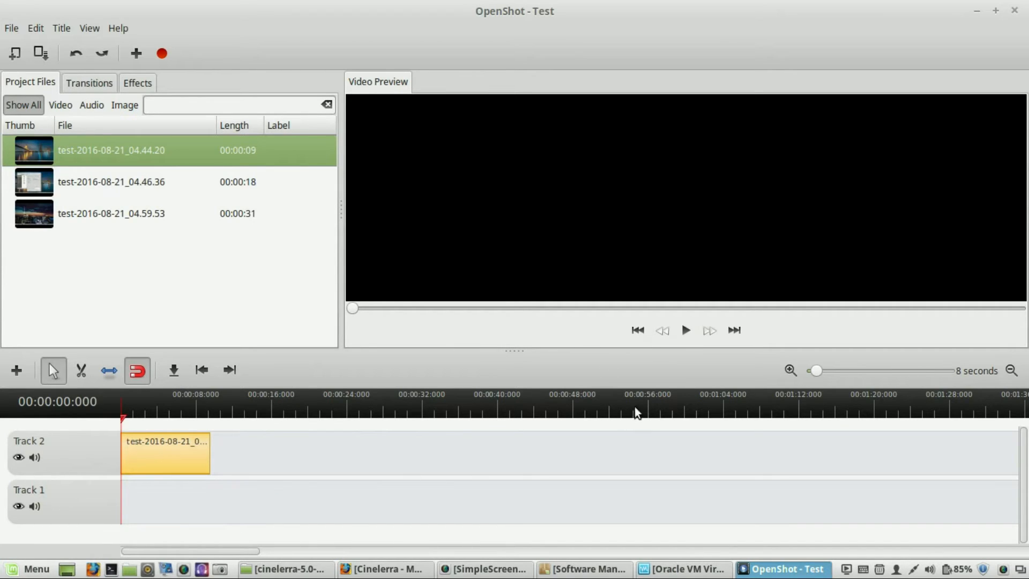
click(685, 331)
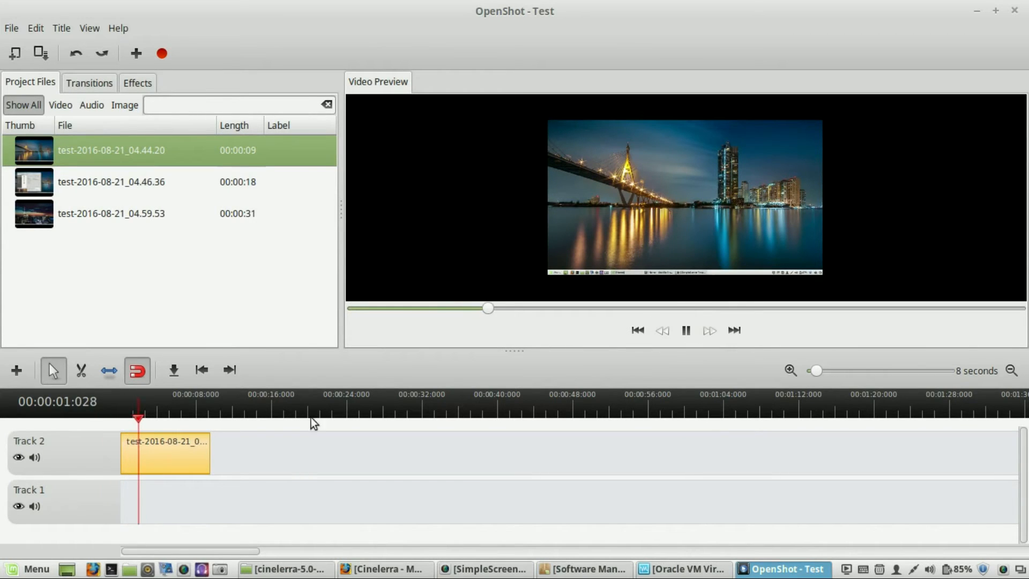
click(684, 333)
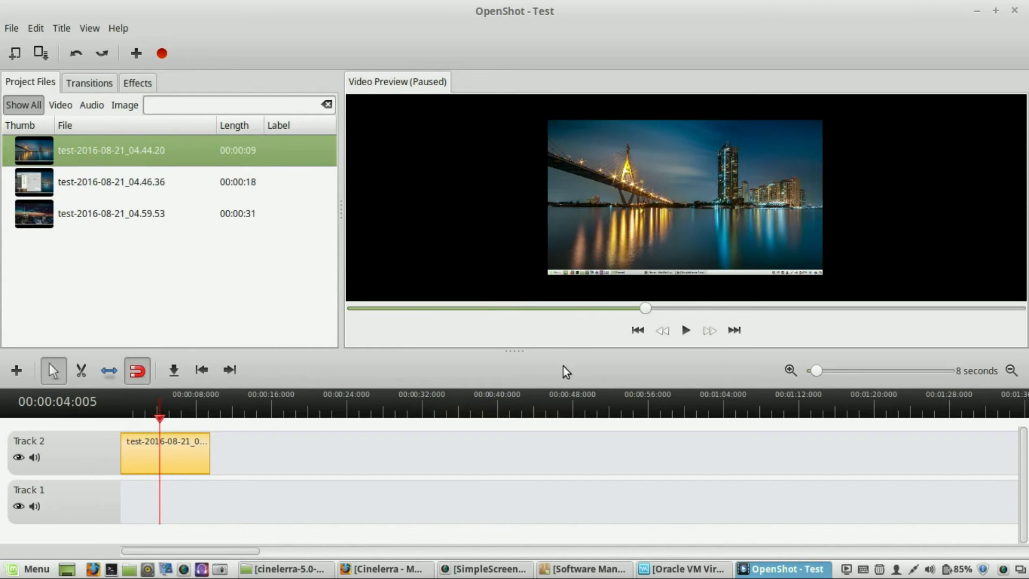
- Place the 04.46.36 clip on Track 1 starting at about 10 seconds and play it briefly in the preview
click(83, 186)
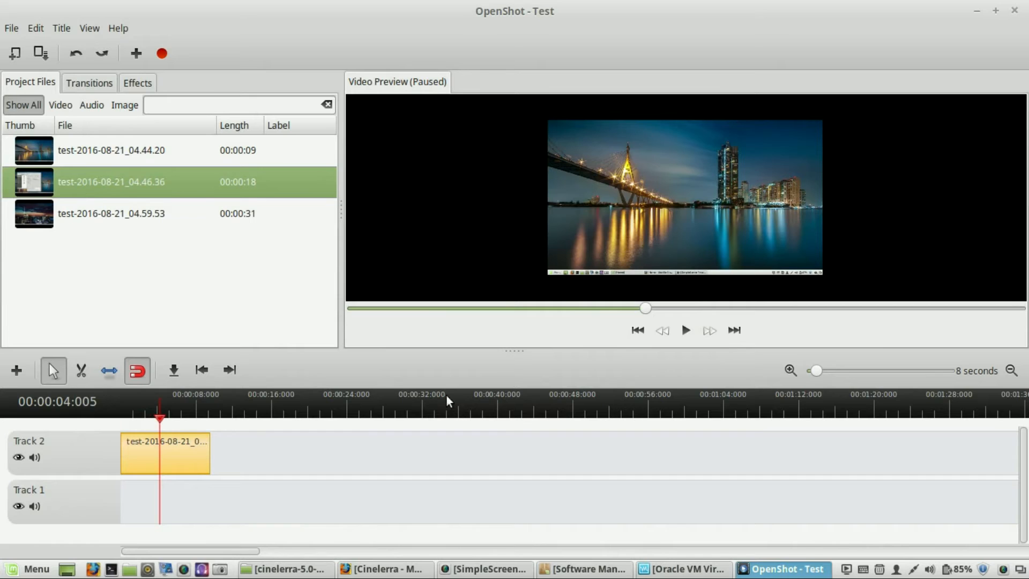
drag(63, 181, 272, 505)
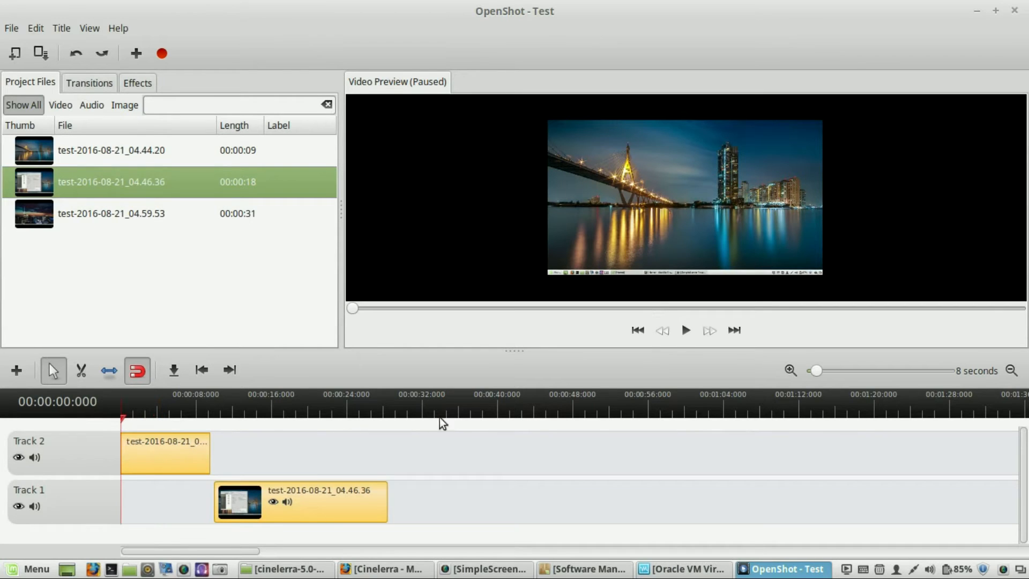
click(685, 331)
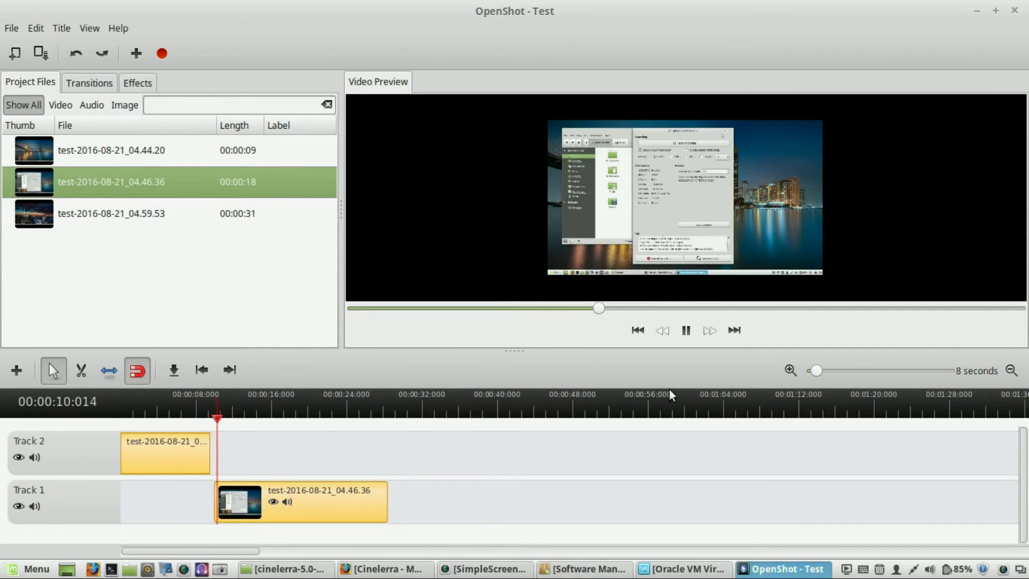
click(686, 331)
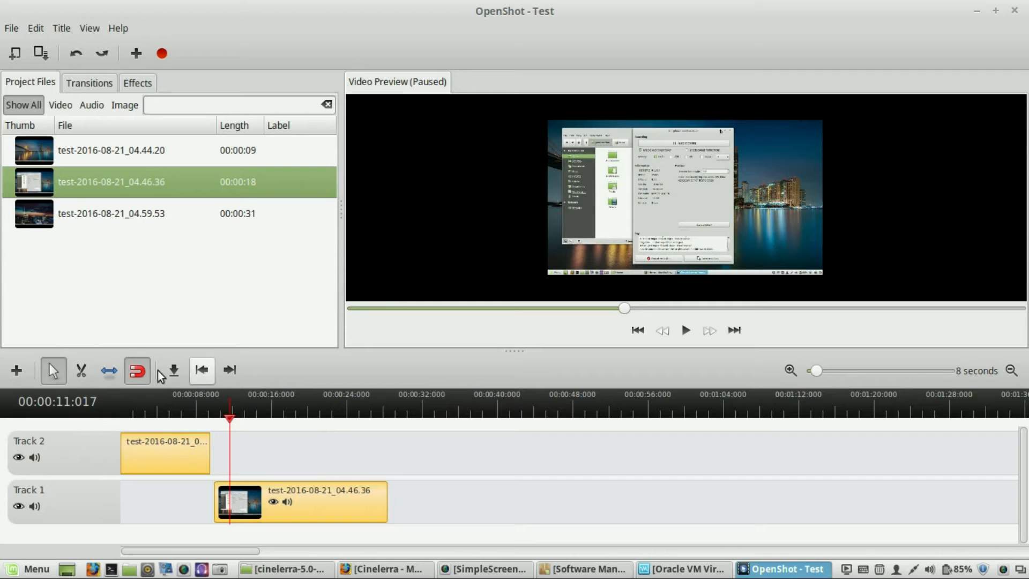
- Split the Track 2 clip with the Razor tool and remove its second piece from the timeline
click(82, 370)
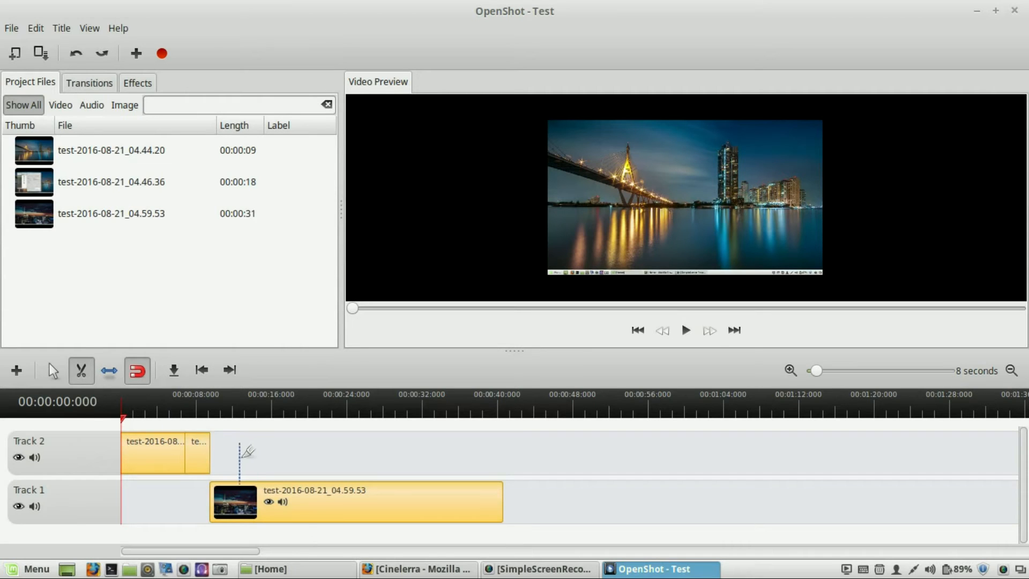
click(53, 371)
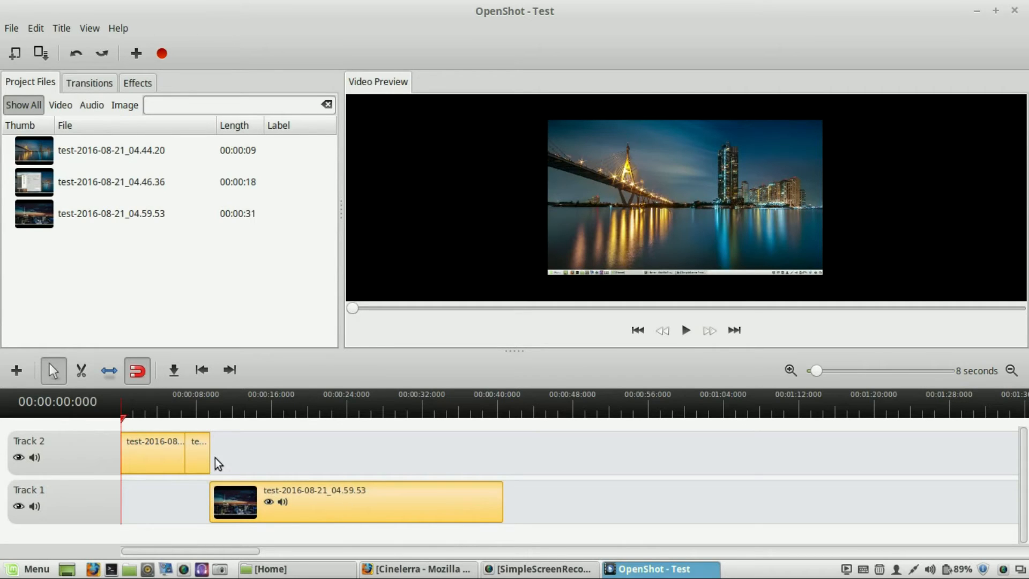
drag(200, 455, 227, 443)
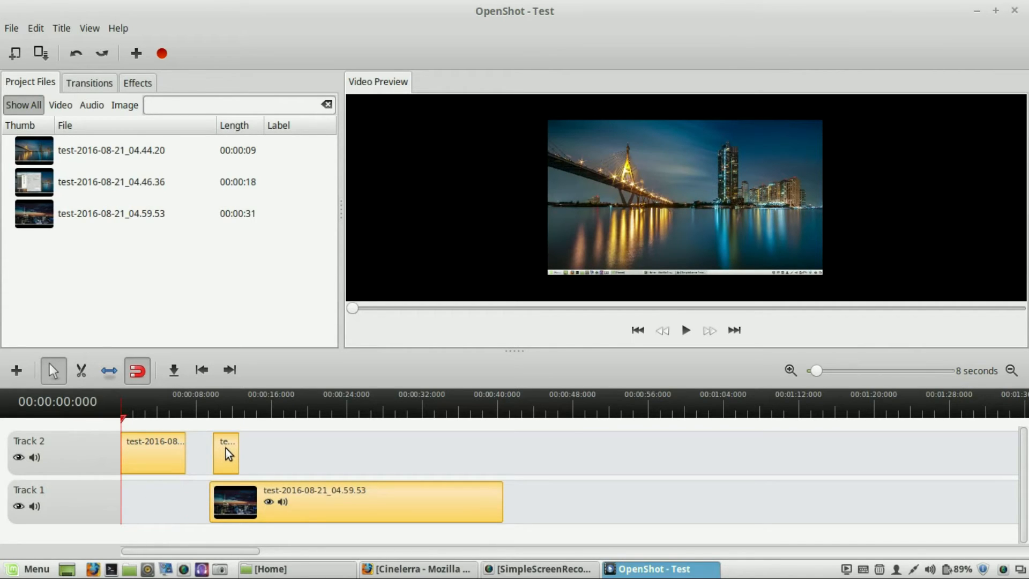
right_click(223, 464)
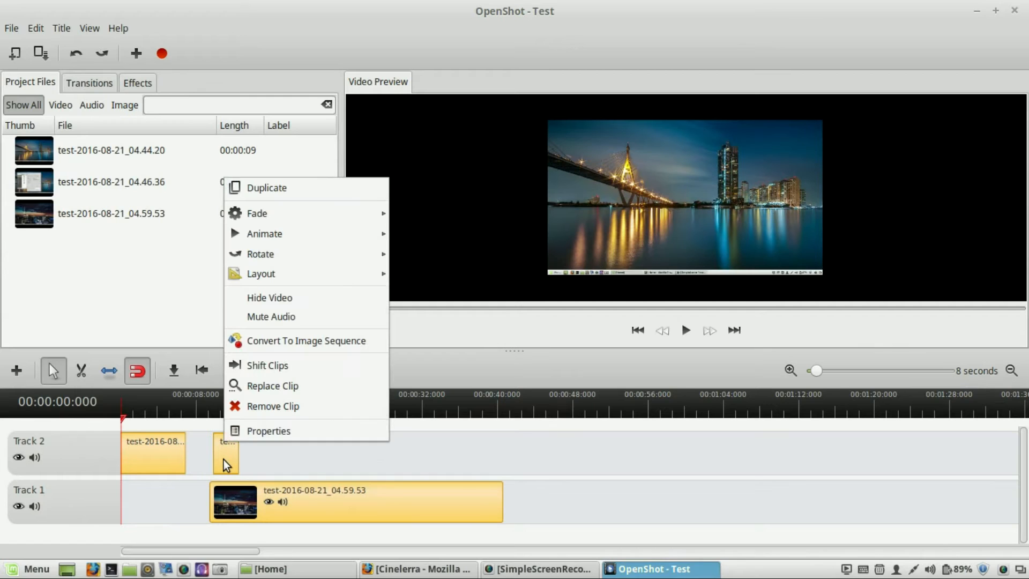
click(265, 406)
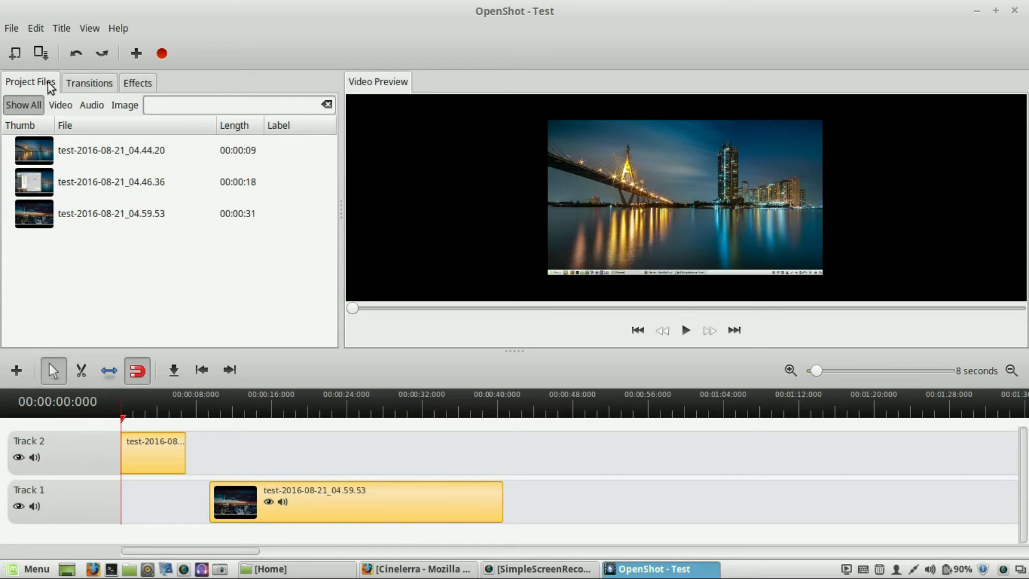
- Save the project
click(12, 28)
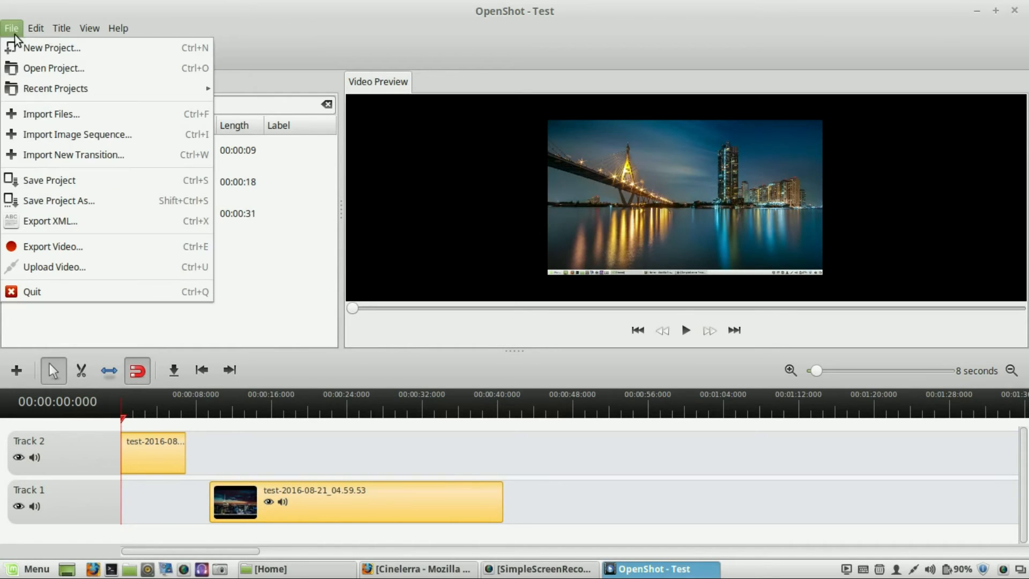
click(42, 181)
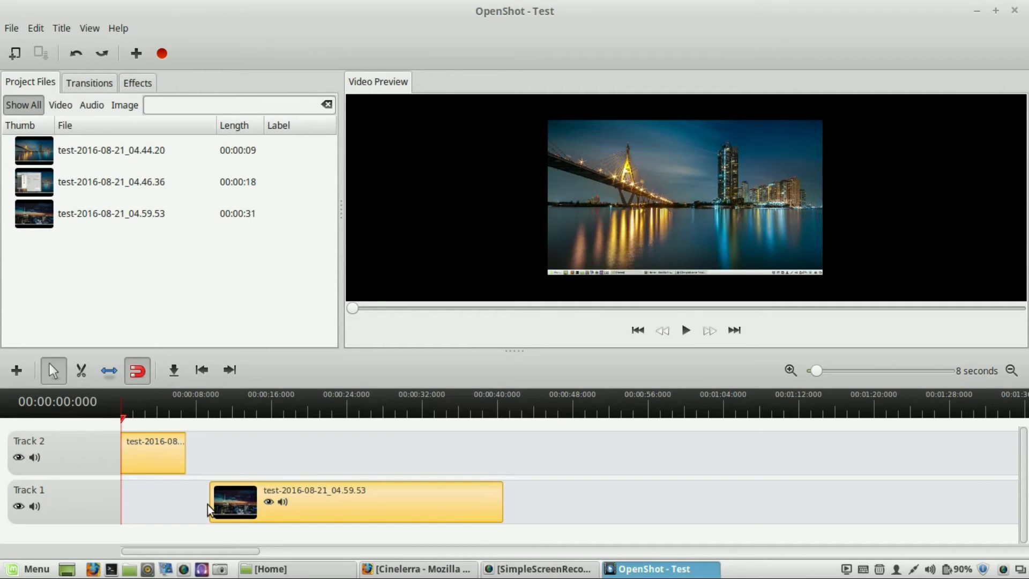
- Move the Track 1 clip to start at about 7 seconds, play it briefly in the preview, and save the project
drag(422, 510, 401, 509)
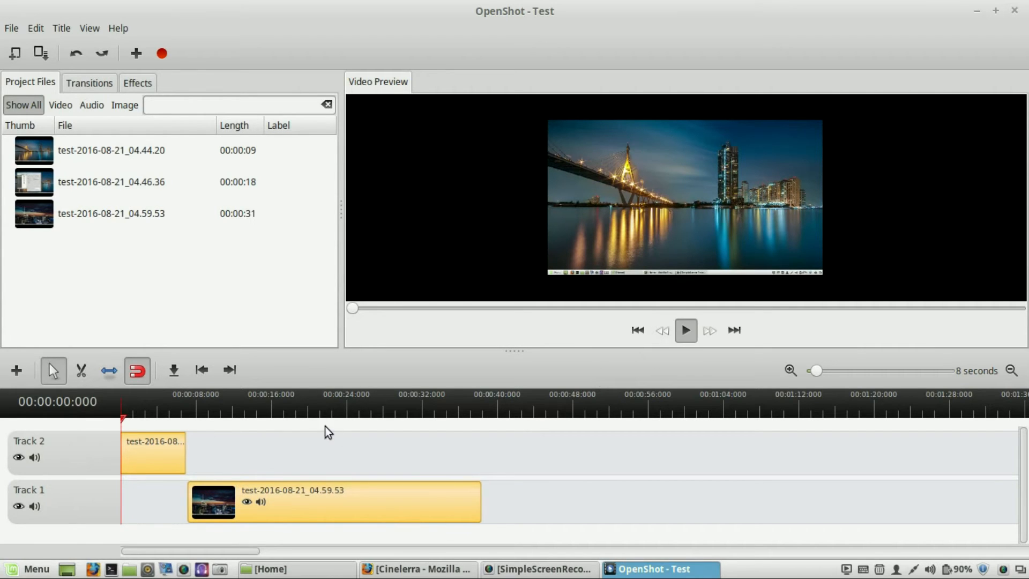
key(space)
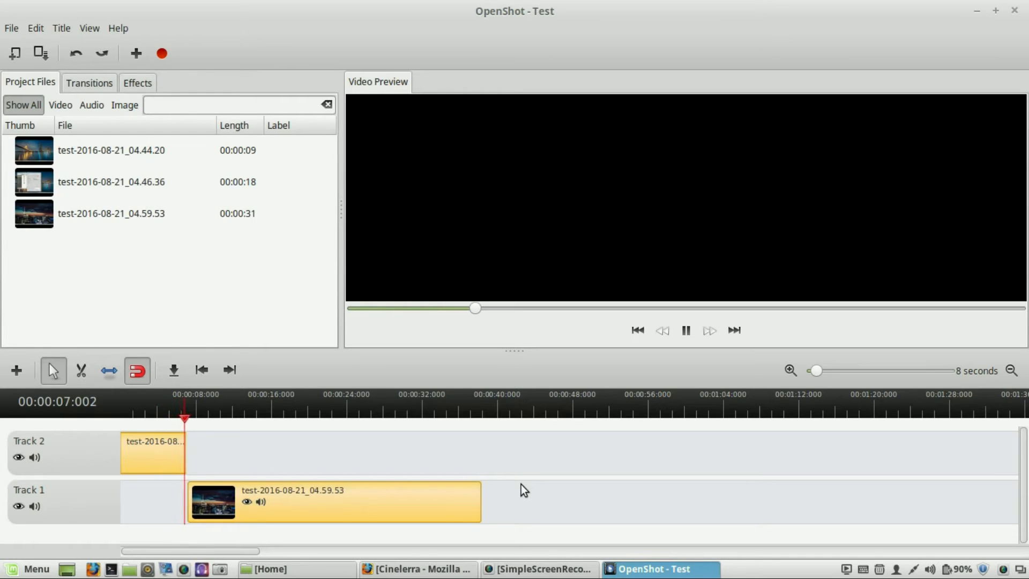
click(685, 331)
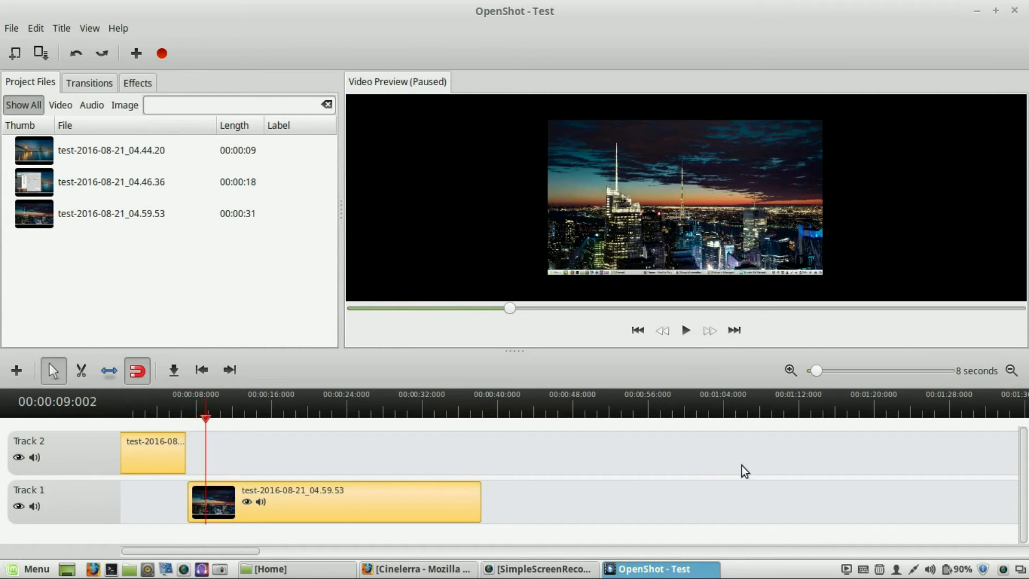
click(42, 52)
- Import the frogs-1274769_640.jpg image from the Pictures folder into the project files and save the project
click(110, 372)
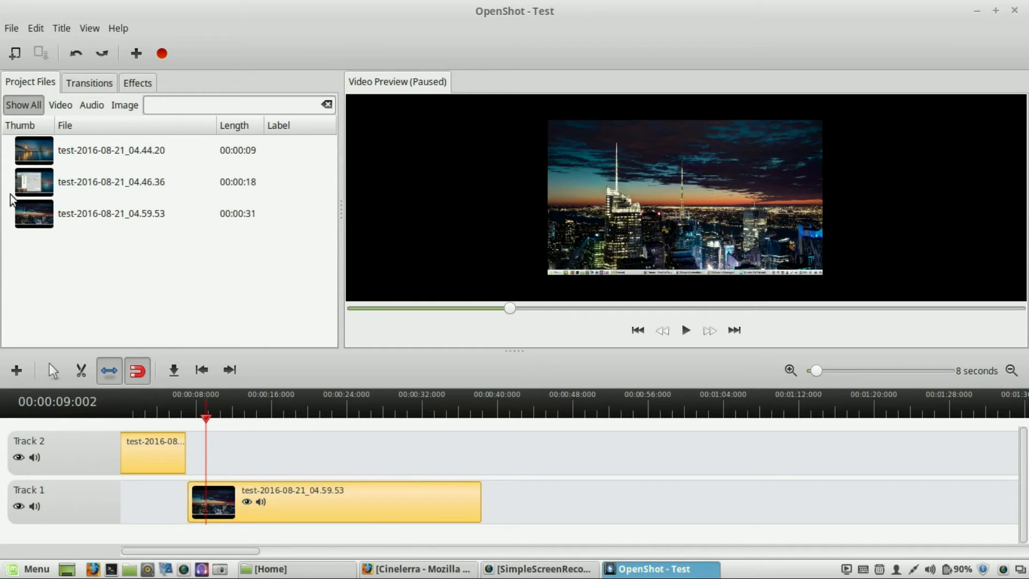
click(136, 54)
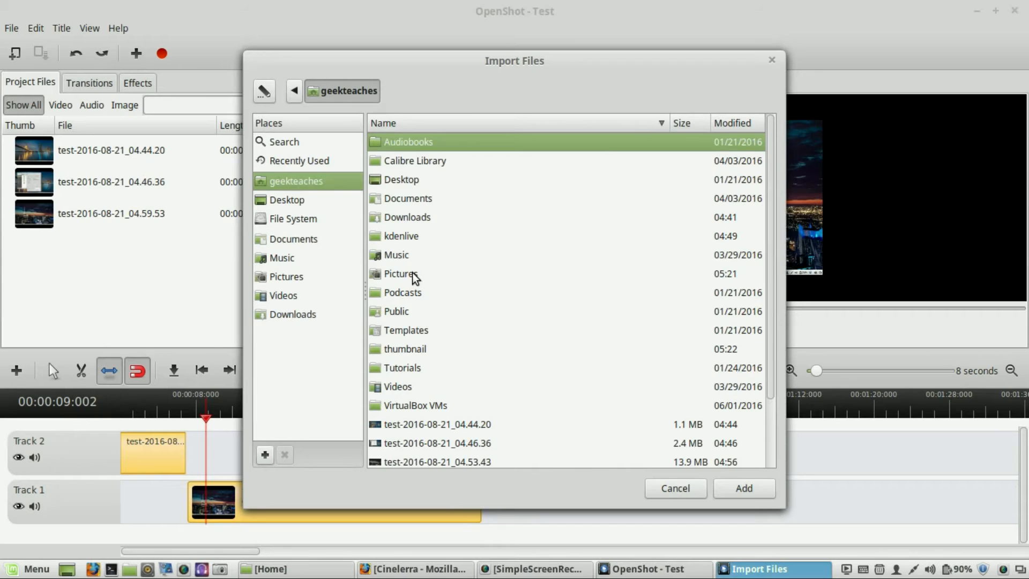
double_click(415, 275)
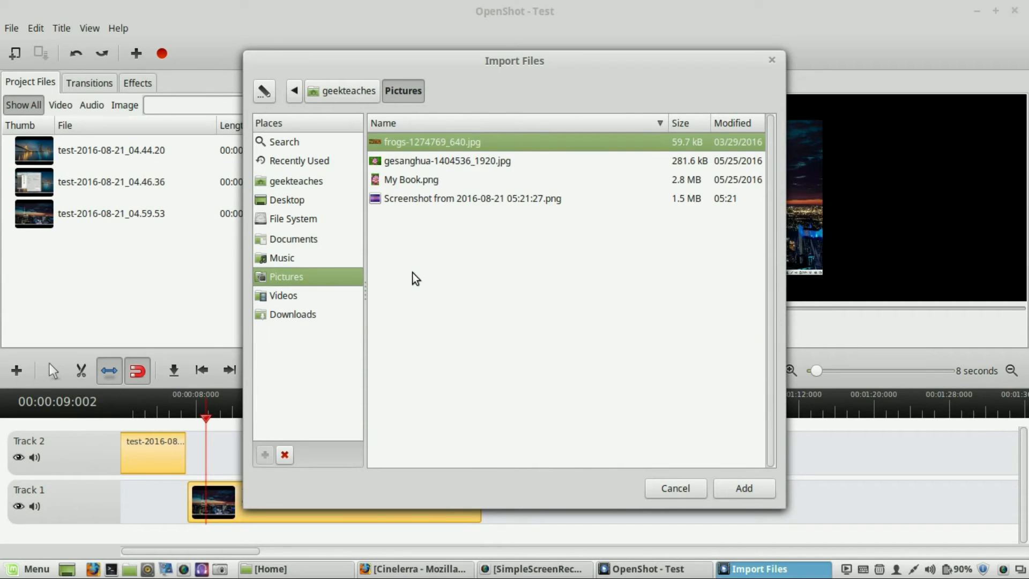
double_click(440, 143)
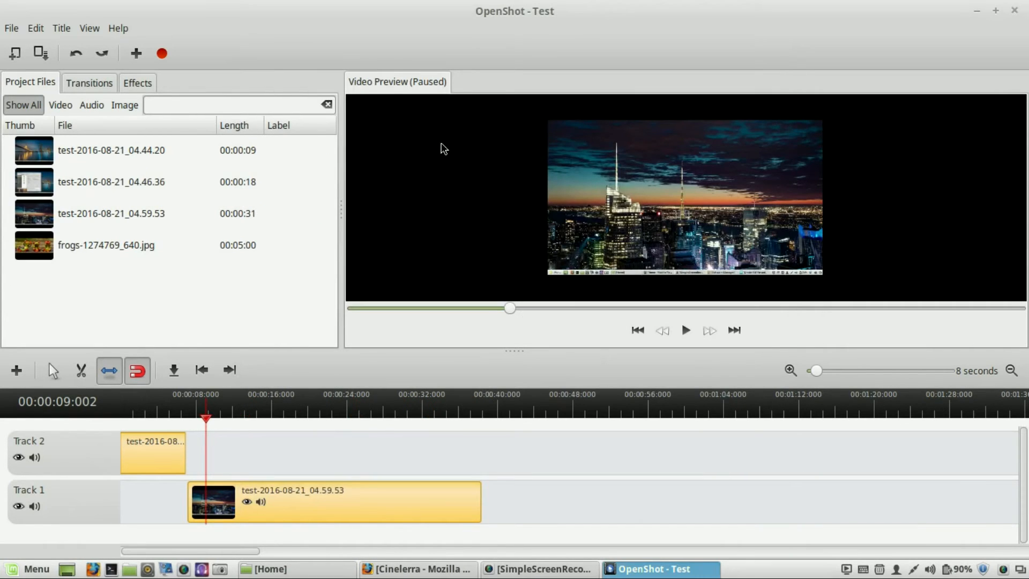
click(41, 53)
- Place the frogs image on Track 2 at about 32 seconds and play the timeline in the preview
drag(85, 240, 432, 452)
click(53, 370)
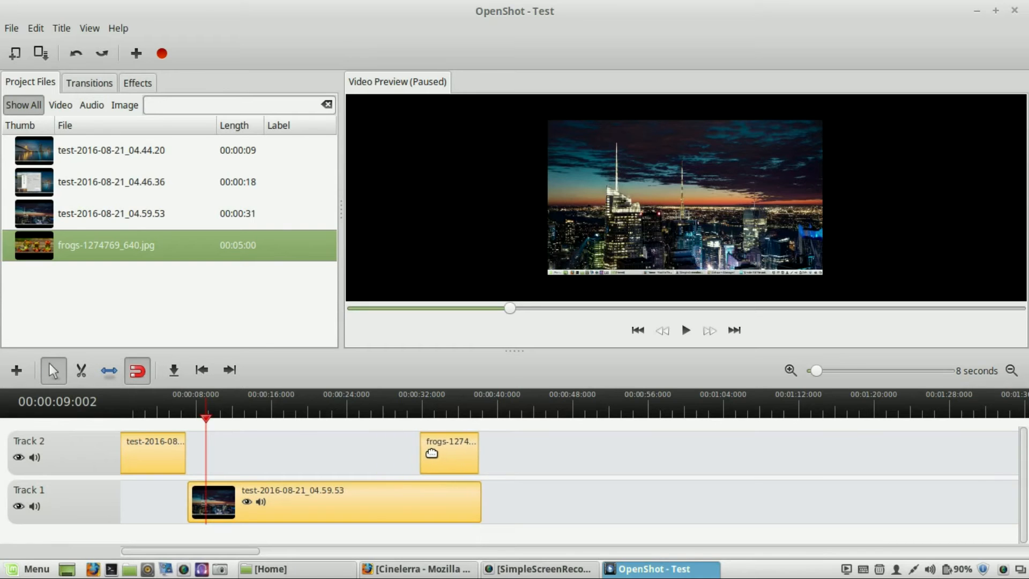
click(690, 329)
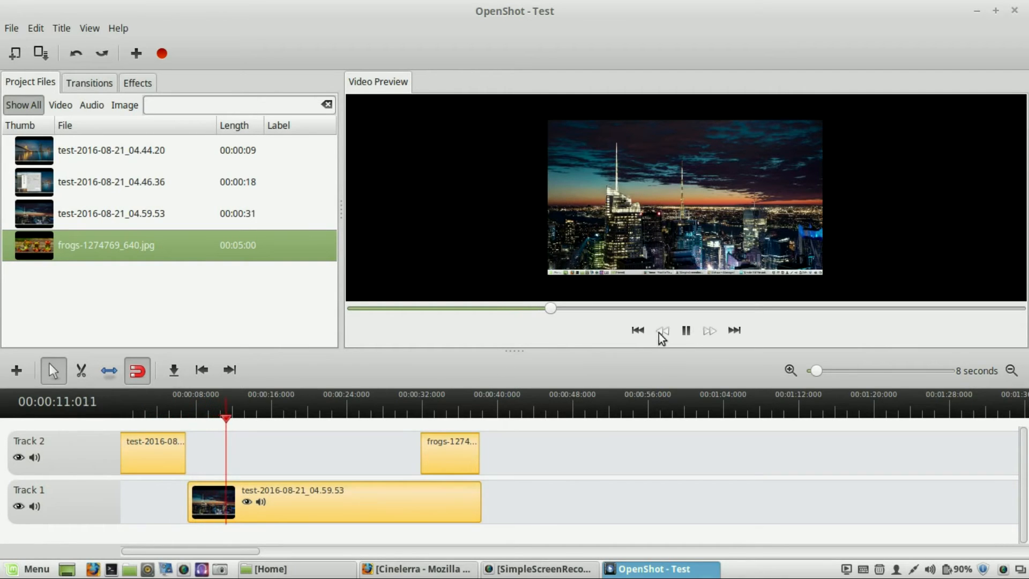
click(685, 331)
drag(240, 421, 407, 422)
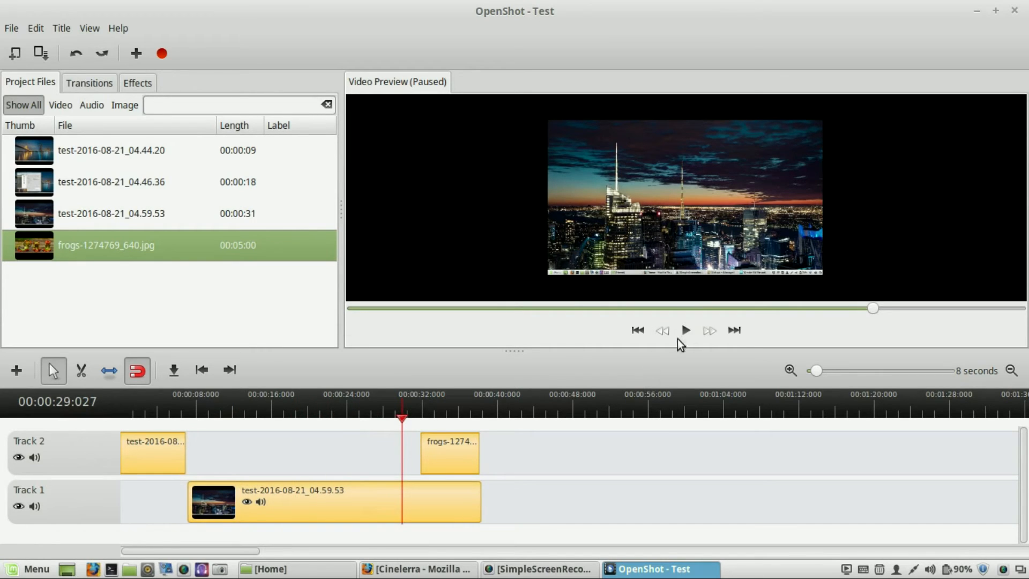
click(685, 331)
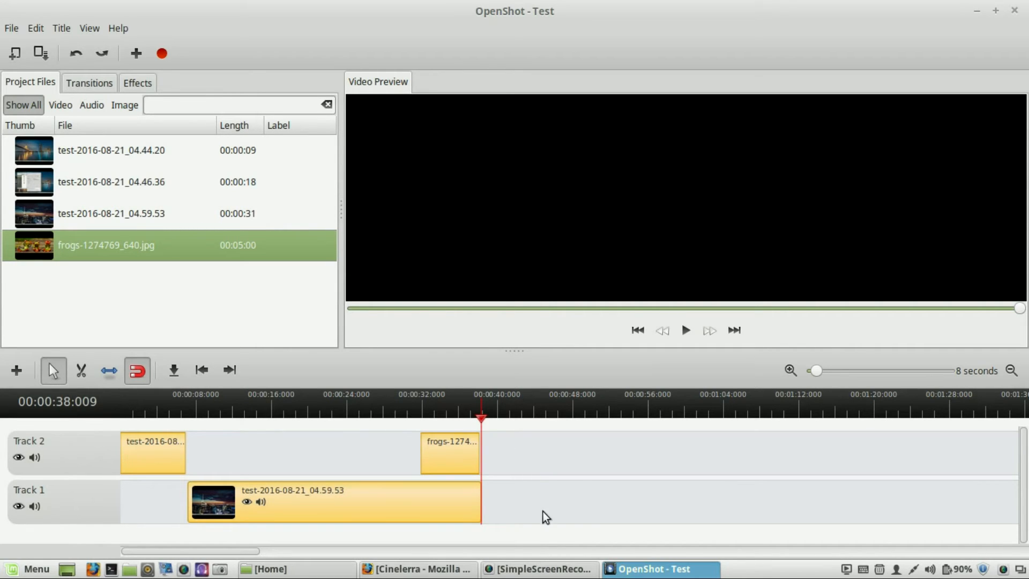
- Extend the frogs image clip with the Resize tool to end at about 50 seconds, then preview it from about 28 seconds
click(114, 372)
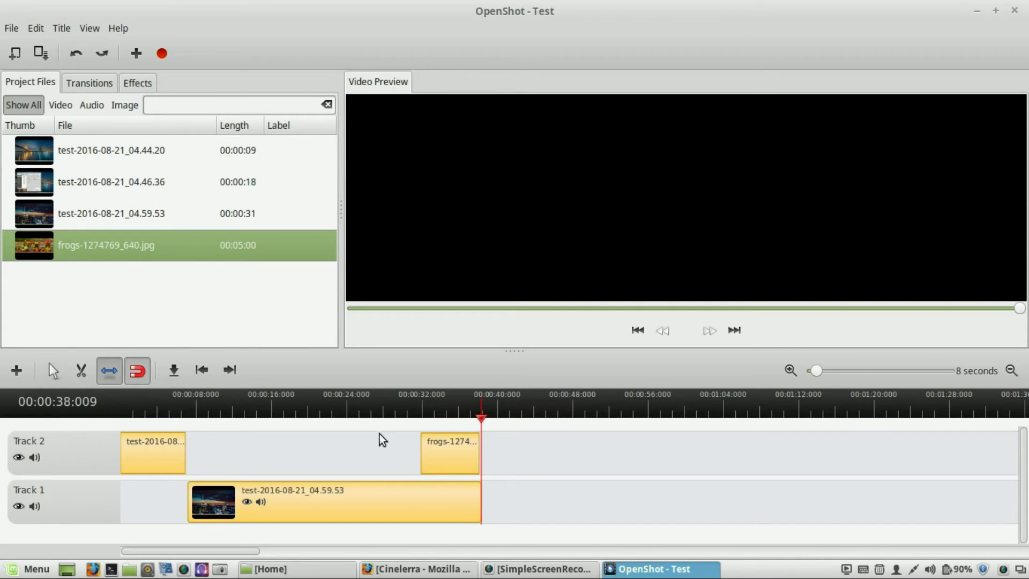
drag(471, 455, 592, 462)
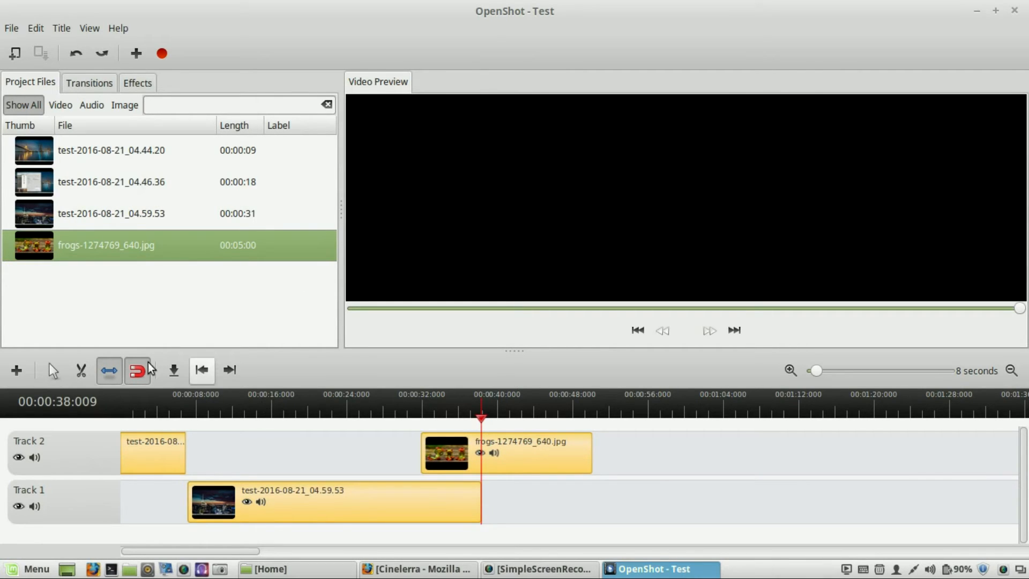
click(52, 374)
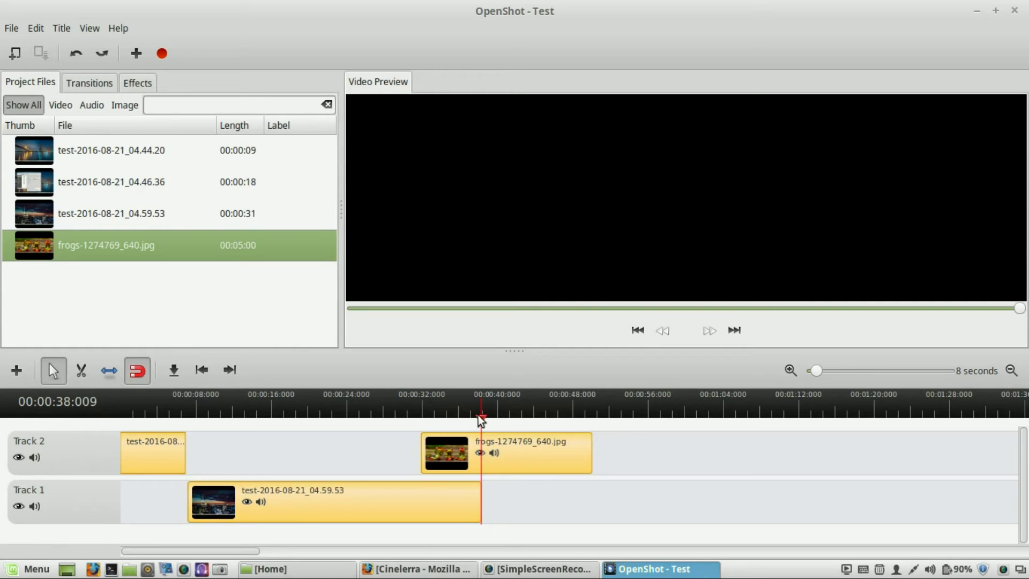
click(388, 418)
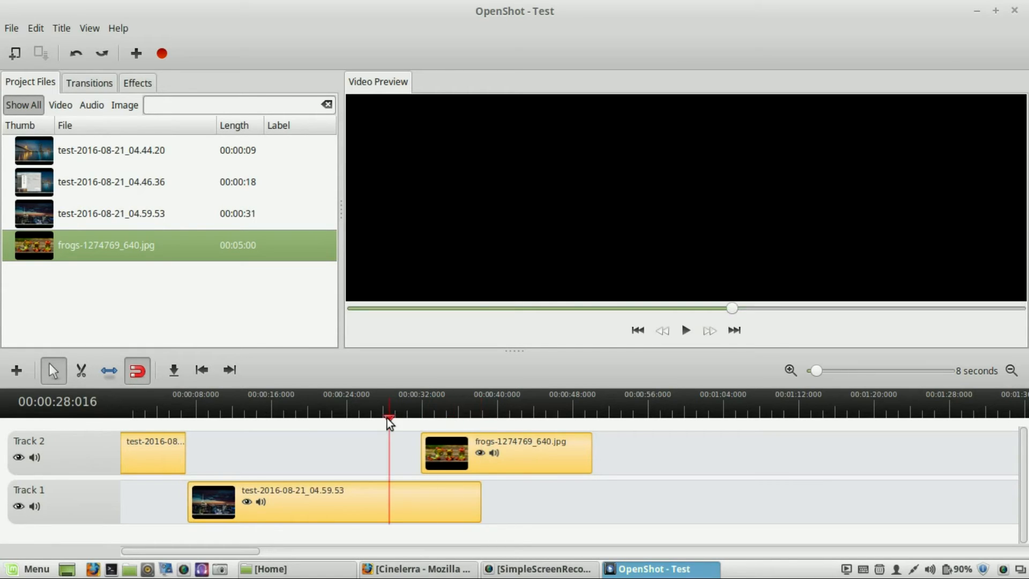
click(685, 331)
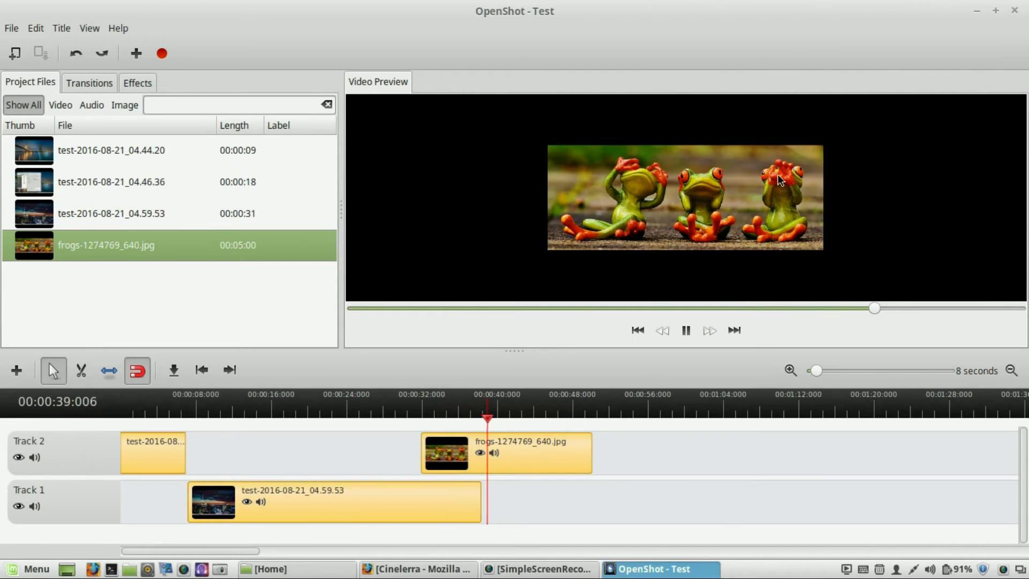
click(682, 335)
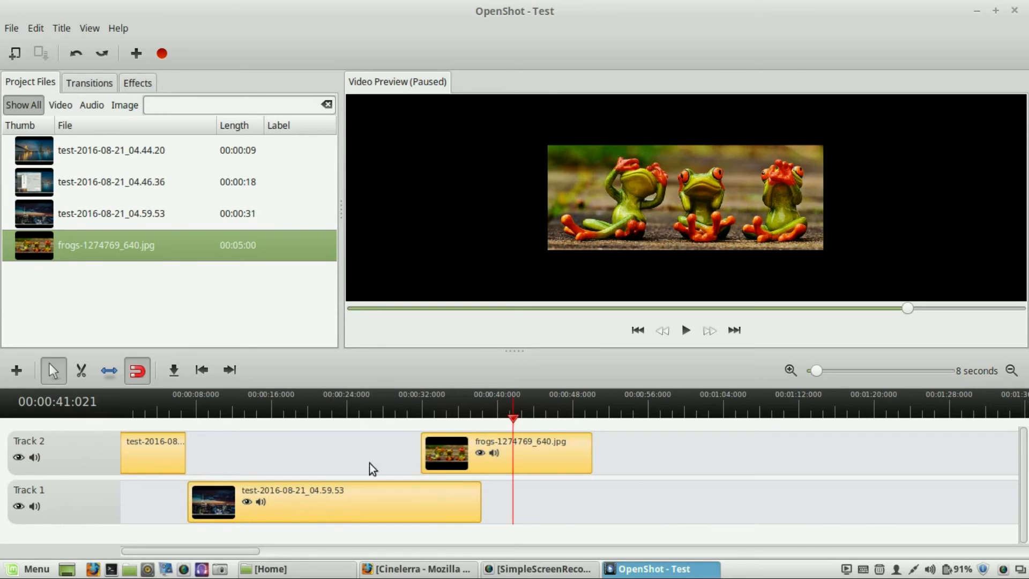
- Nudge the Track 1 clip slightly later and move the playhead to about 36 seconds
drag(295, 513, 323, 507)
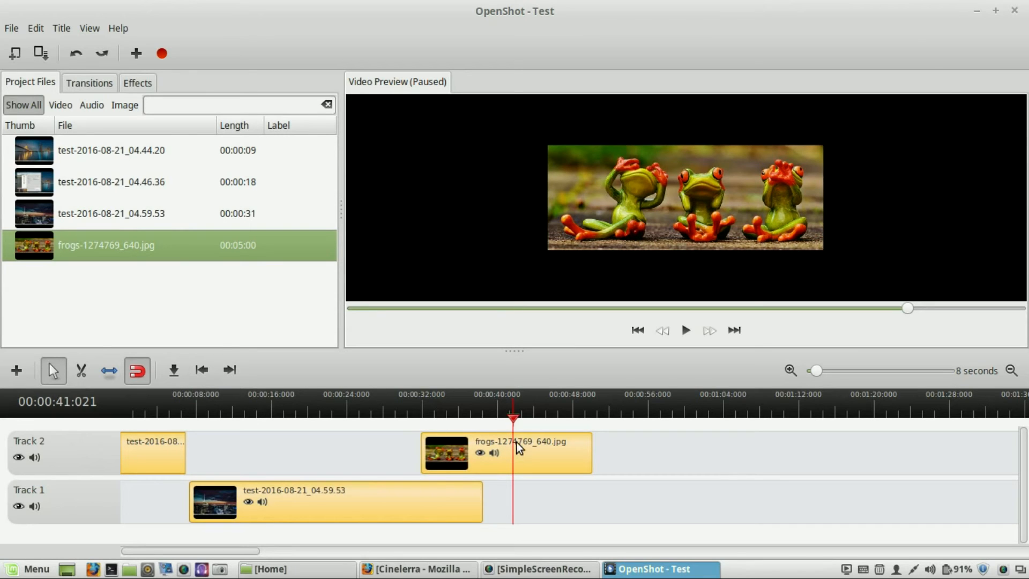
click(468, 413)
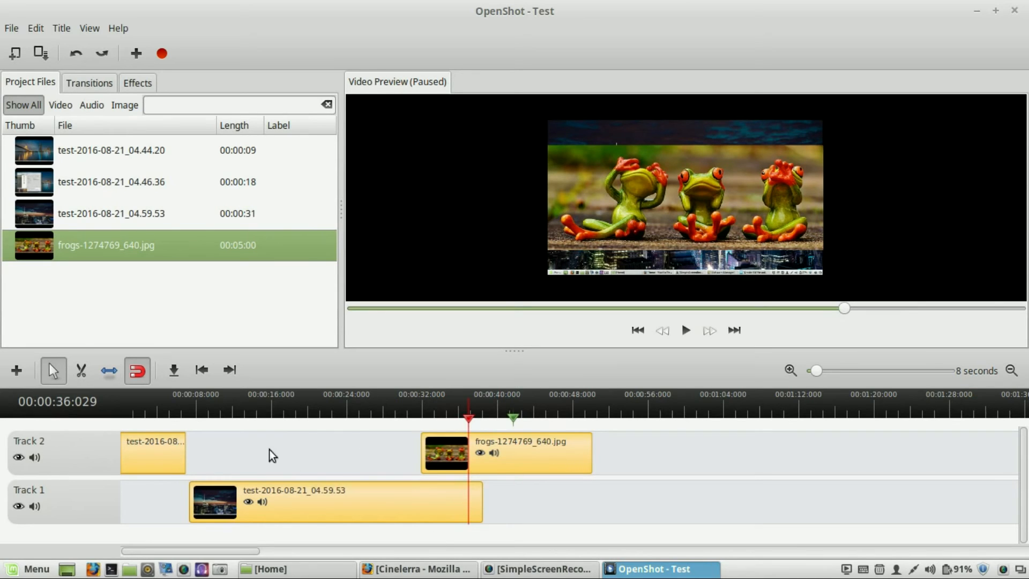
right_click(513, 419)
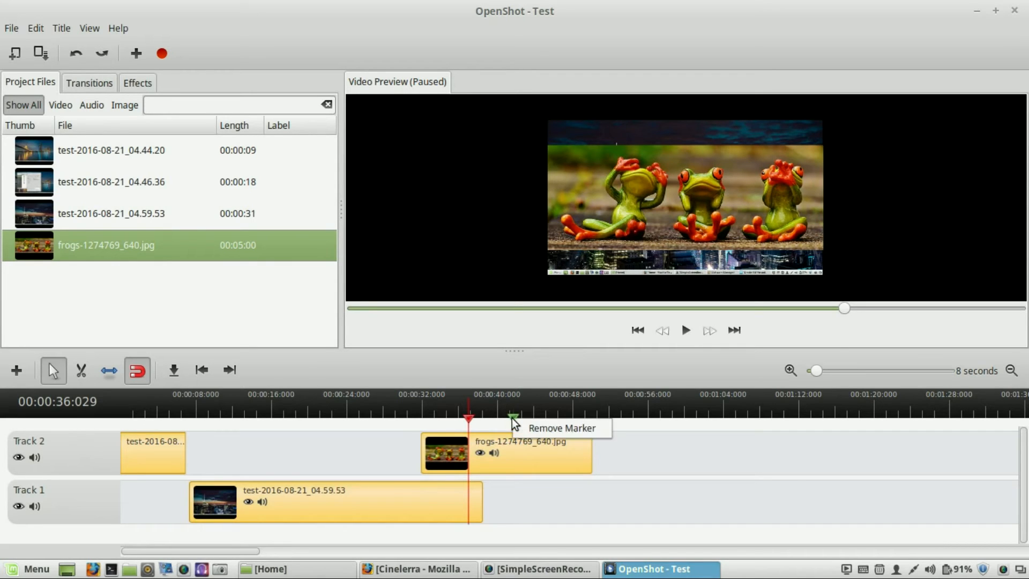
click(754, 477)
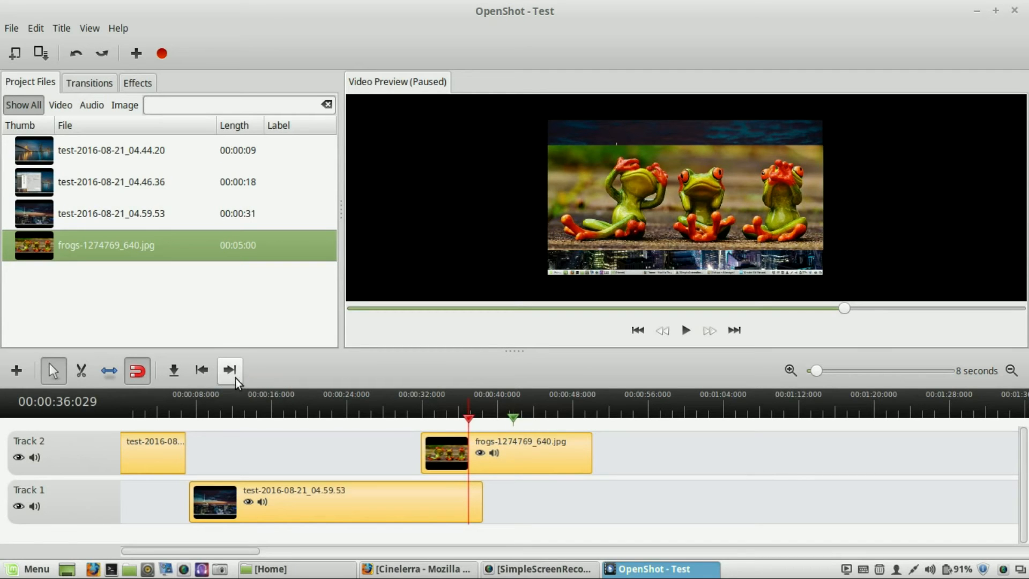
drag(226, 551, 162, 530)
- Add a new track to the timeline above Track 2
click(17, 371)
scroll(207, 446, down, 1)
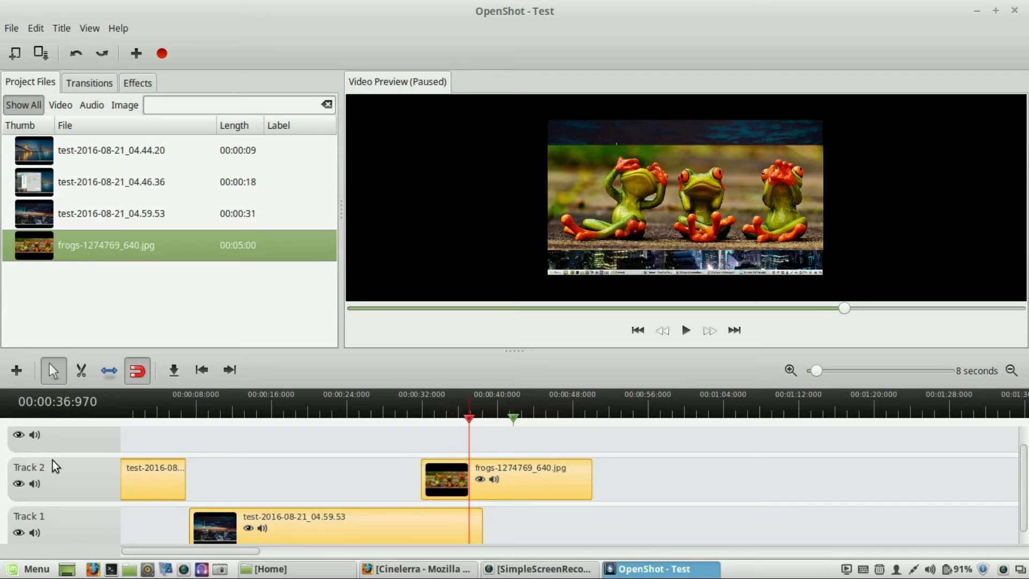
right_click(67, 484)
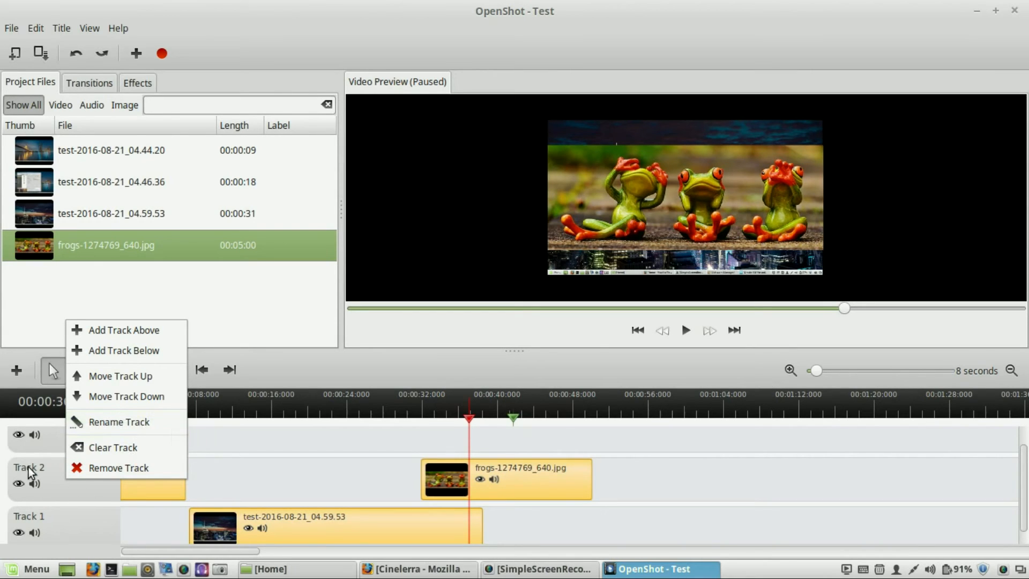
click(278, 445)
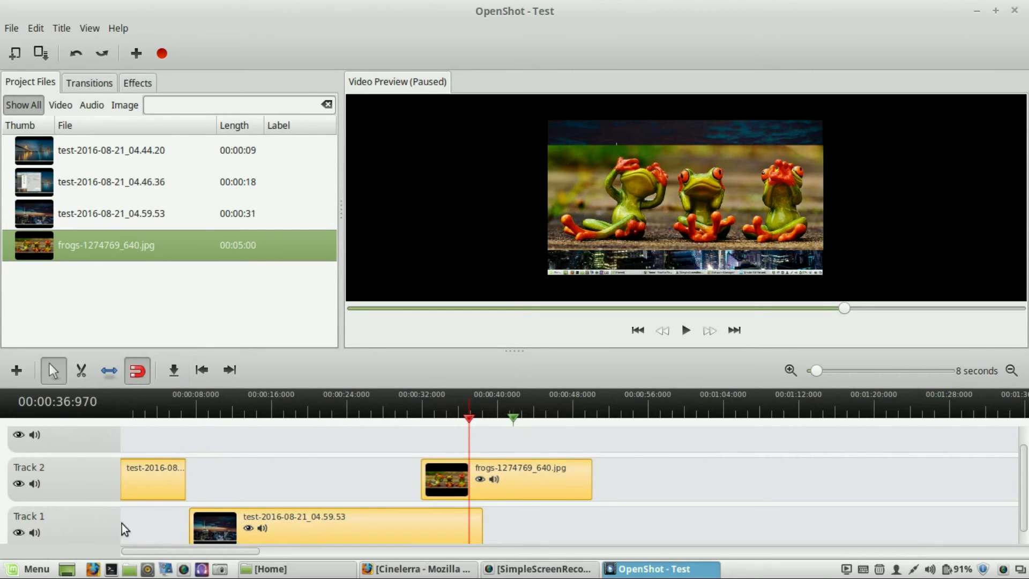
- Scroll through the timeline tracks to examine the new Track 3 and the clip layout
scroll(148, 454, down, 1)
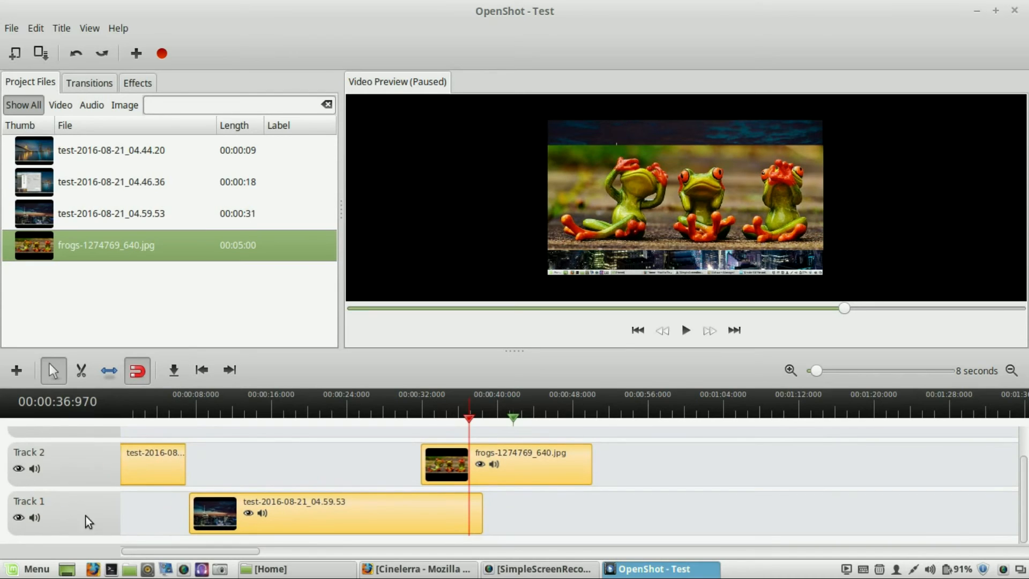
scroll(239, 477, up, 1)
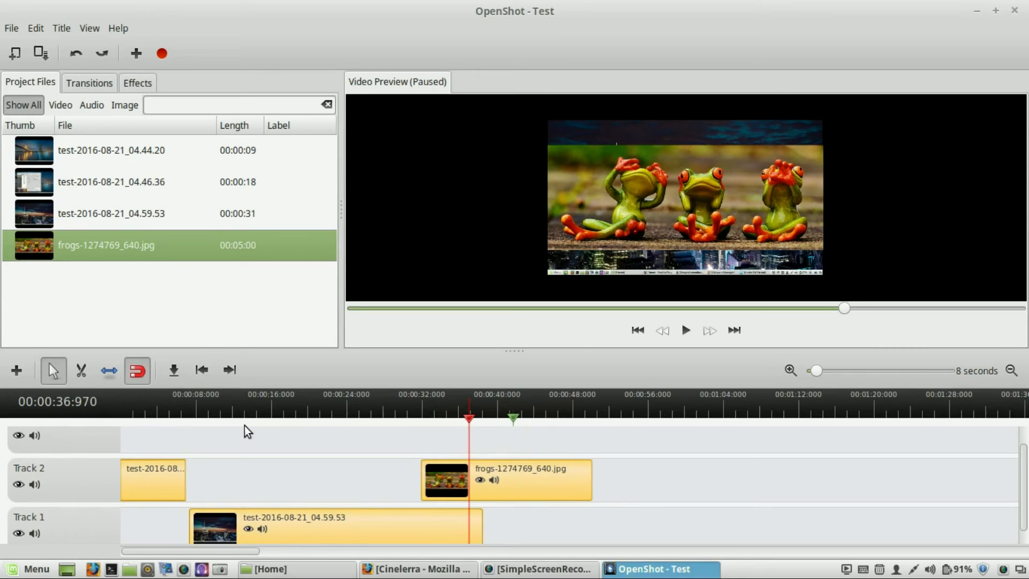
scroll(239, 500, down, 1)
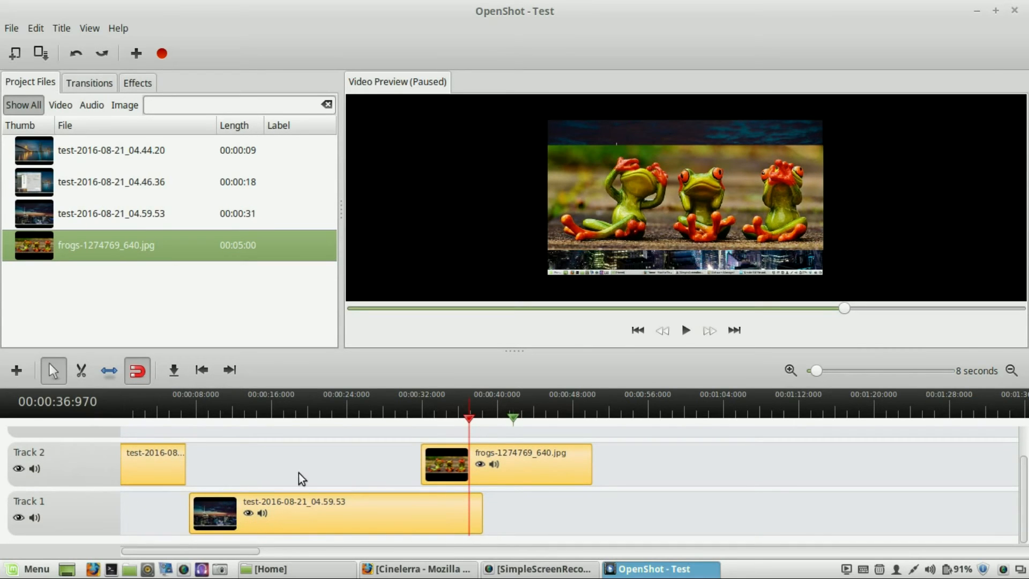
scroll(51, 499, up, 1)
scroll(54, 502, down, 1)
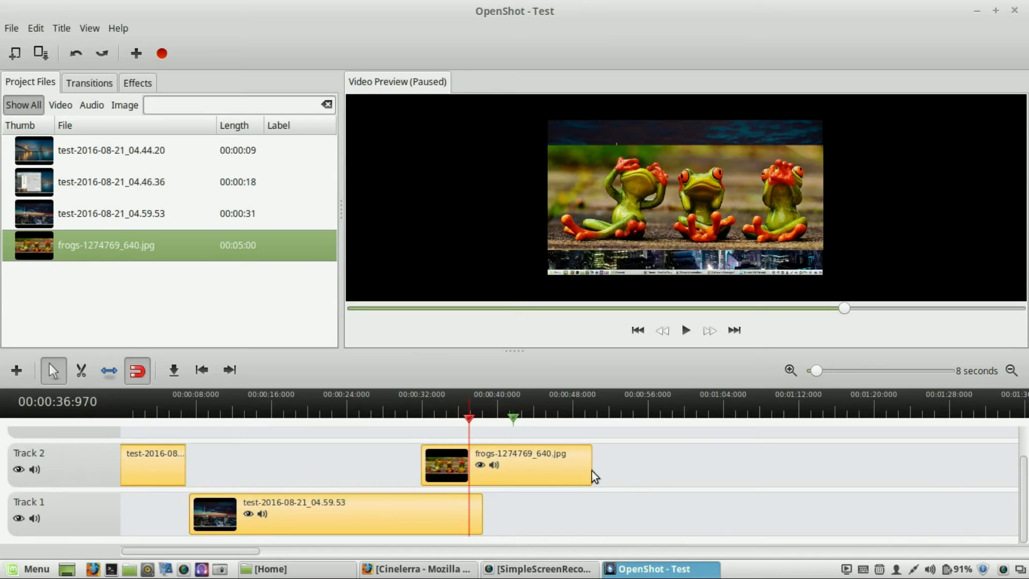
scroll(680, 483, up, 1)
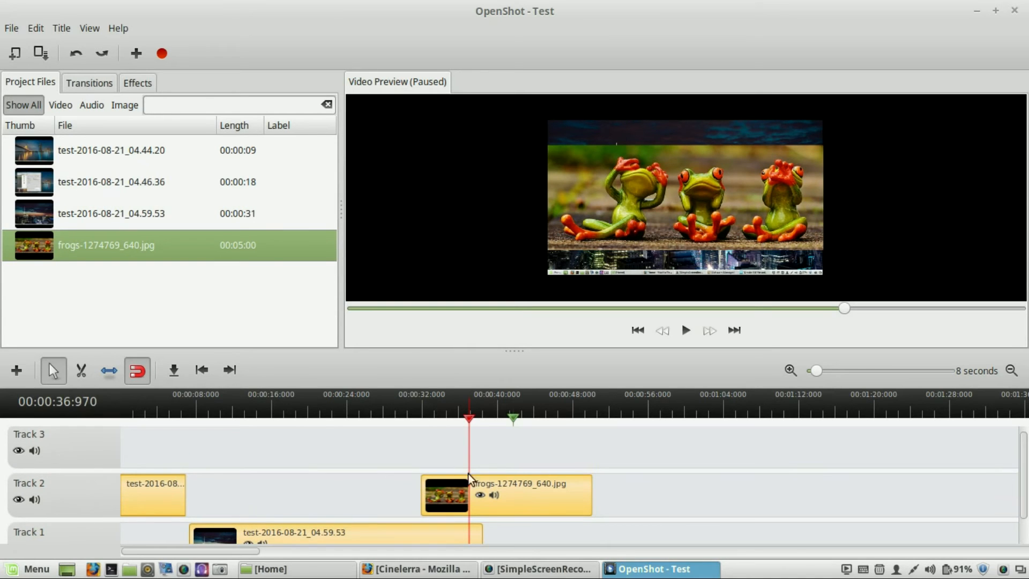
scroll(233, 426, down, 1)
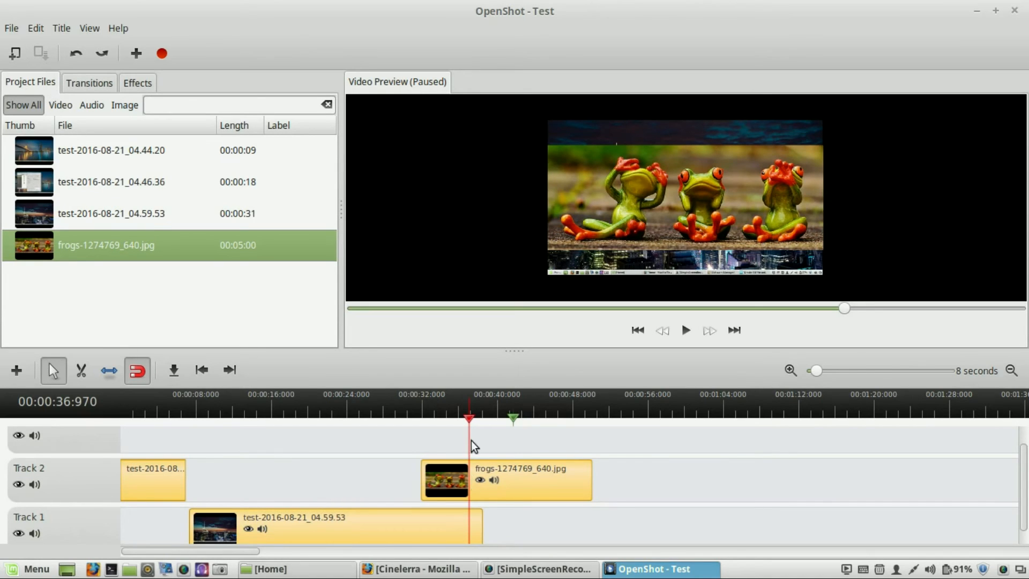
click(176, 417)
scroll(312, 435, down, 1)
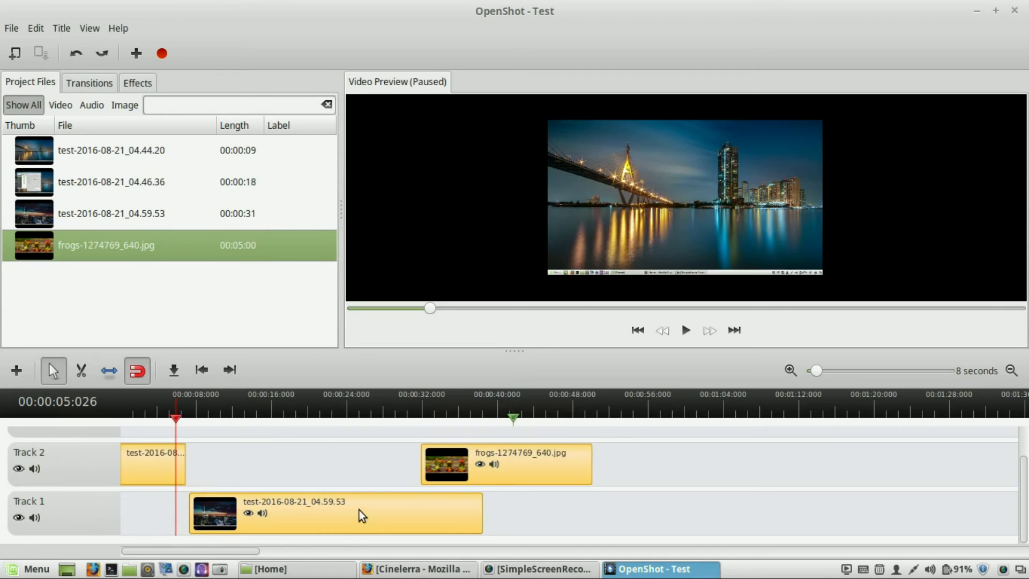
- Add the Blinds sliding transition to the start of the Track 1 clip at about 6 seconds
click(101, 83)
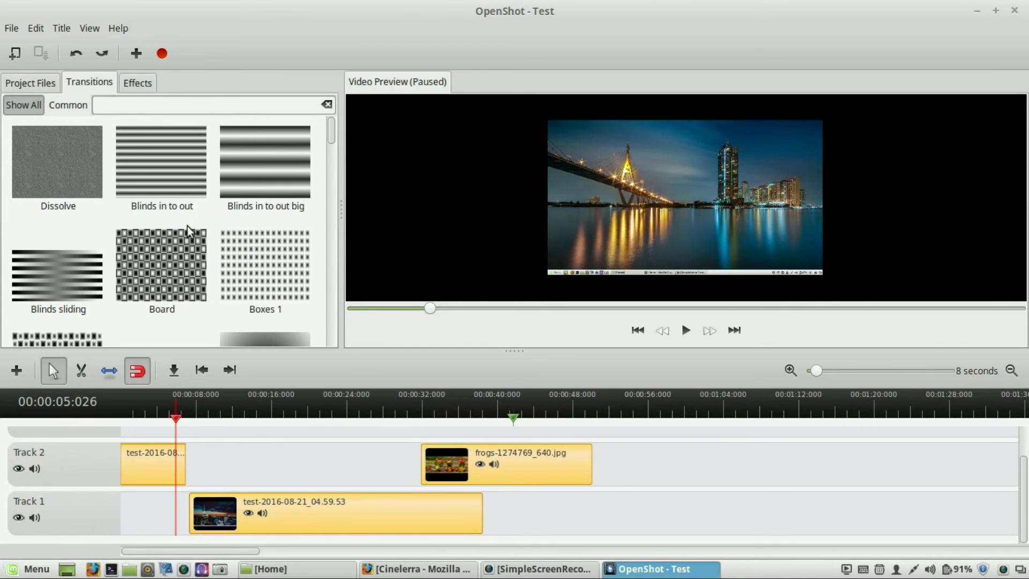
click(65, 271)
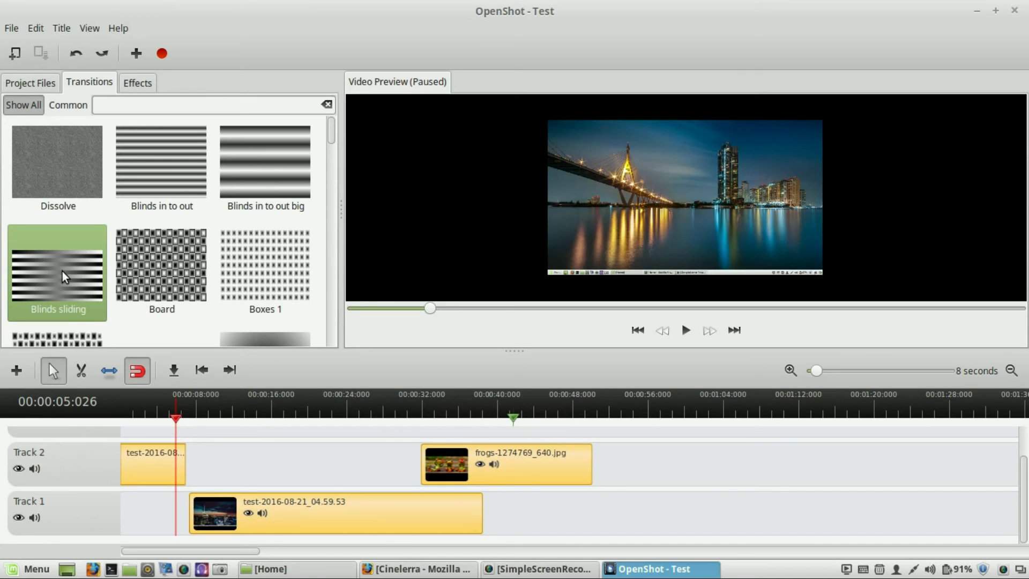
drag(176, 420, 184, 424)
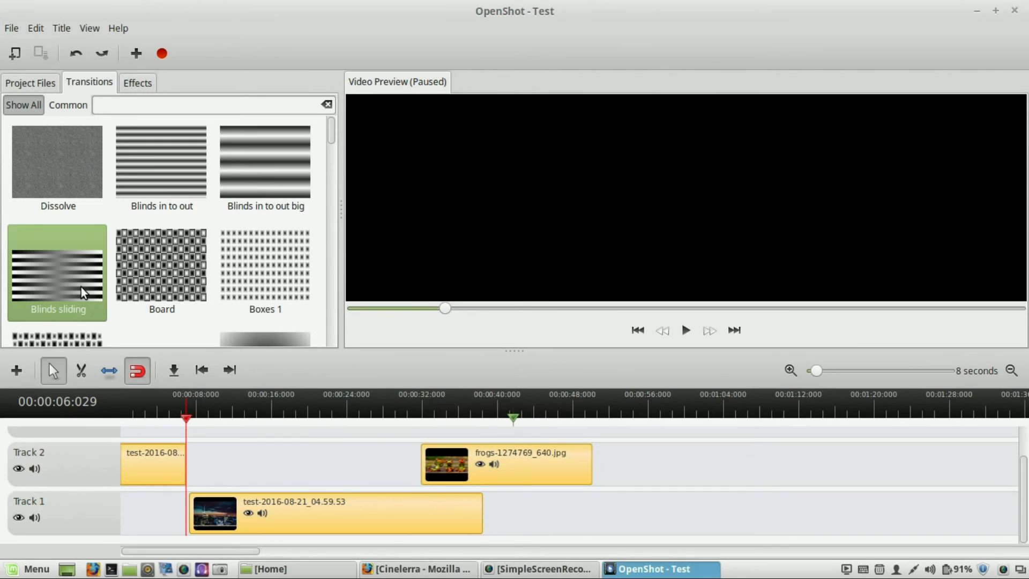
drag(90, 320, 194, 489)
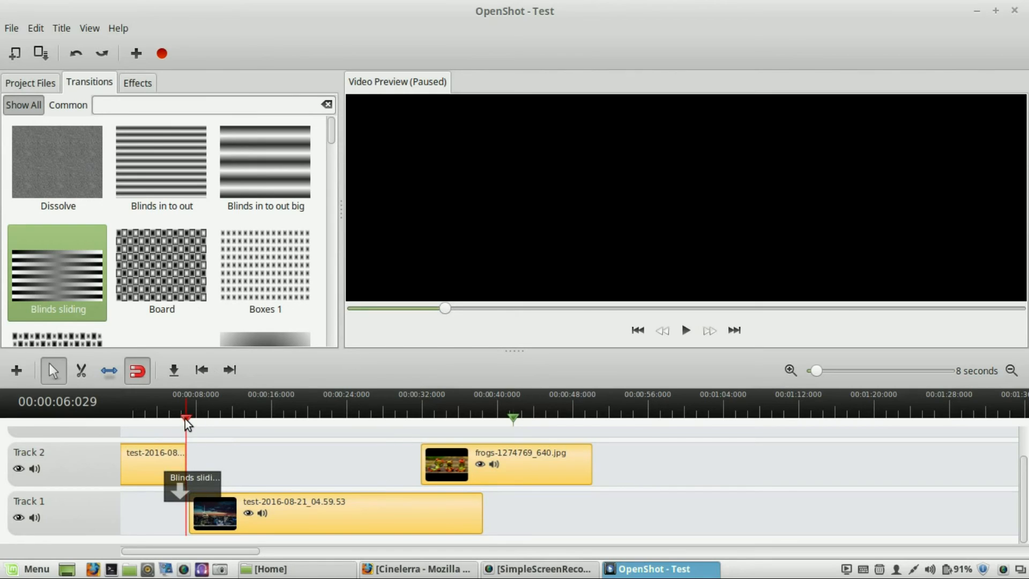
- Preview the transition by playing the timeline from about 2 seconds
click(146, 419)
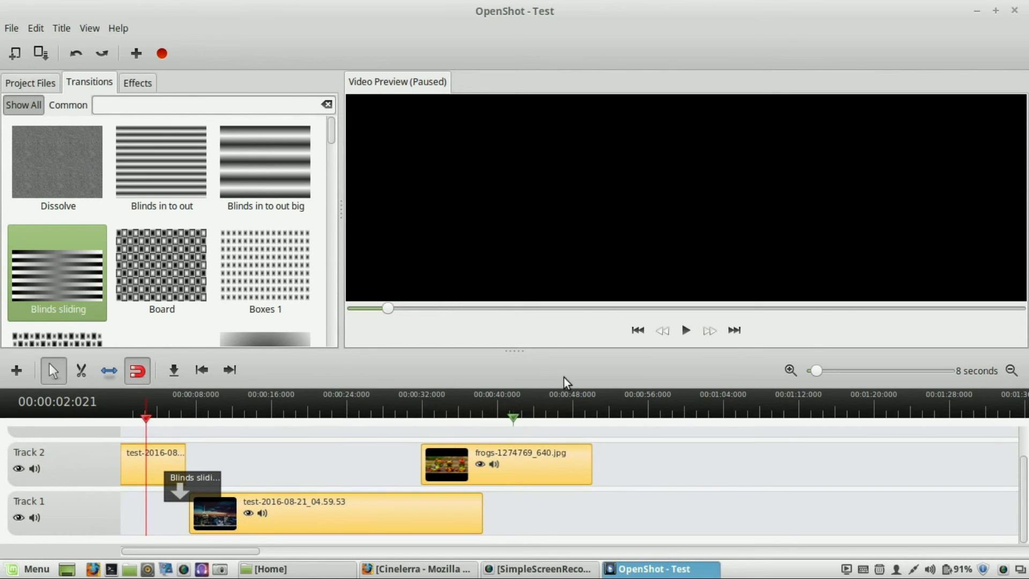
click(686, 330)
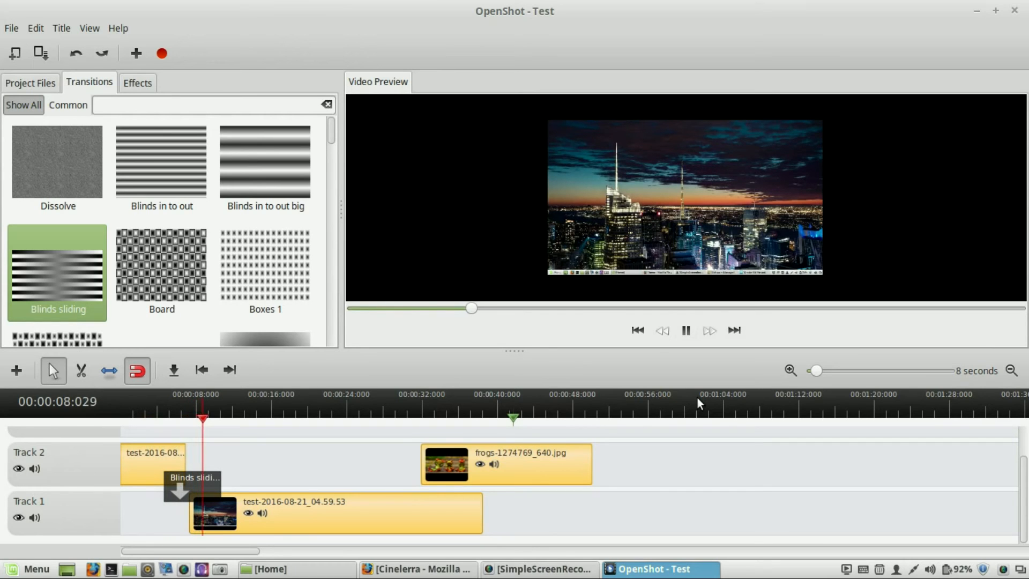
click(687, 330)
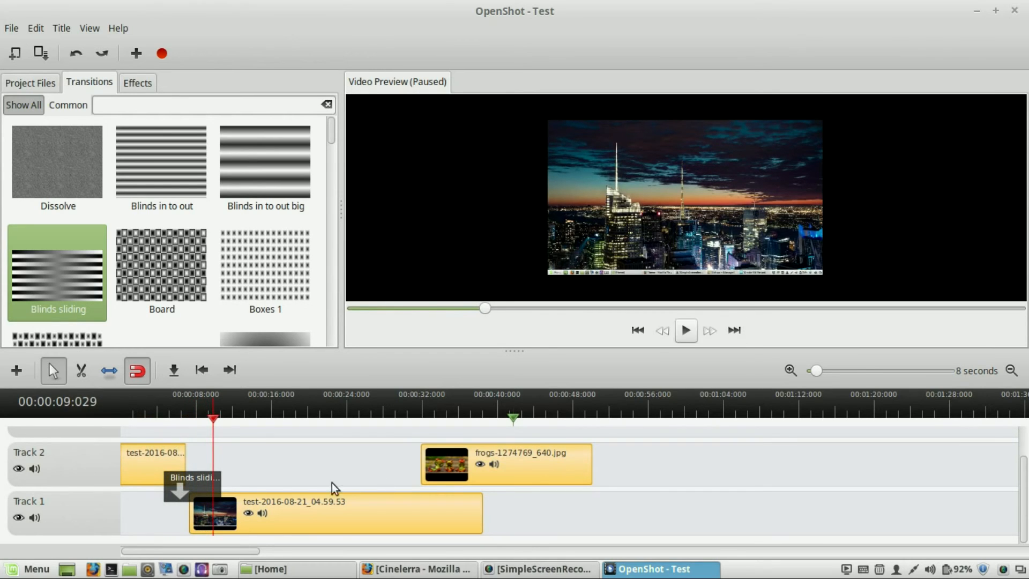
- Nudge the Blinds sliding transition slightly later on Track 1
right_click(203, 474)
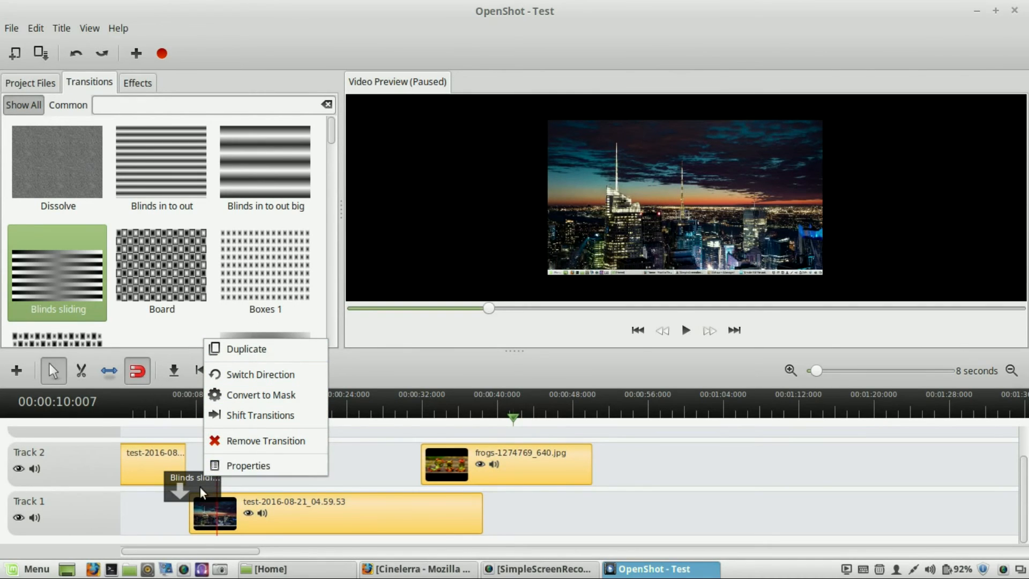
click(568, 534)
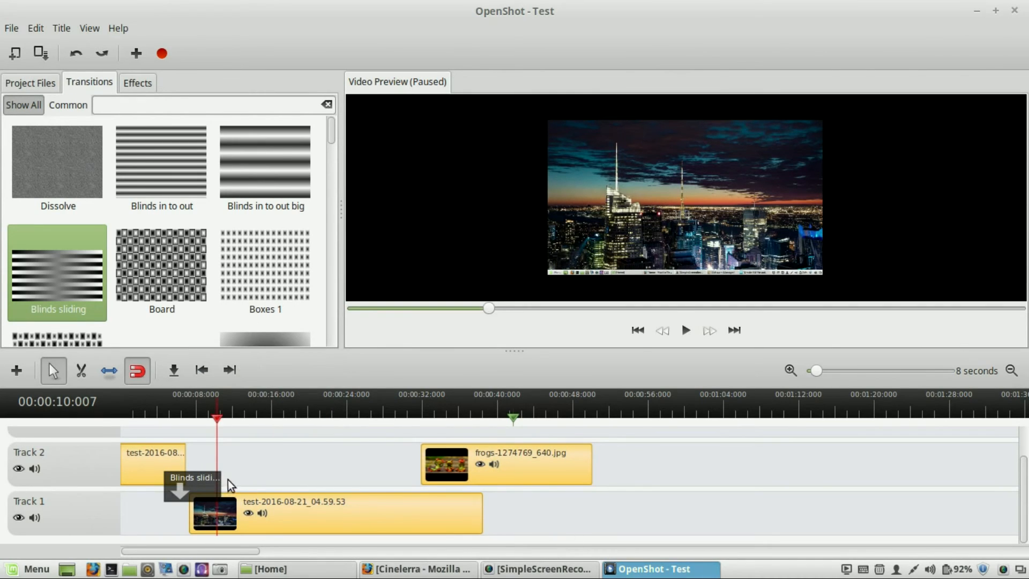
mouse_move(199, 484)
mouse_down()
mouse_move(215, 482)
mouse_move(202, 482)
mouse_up()
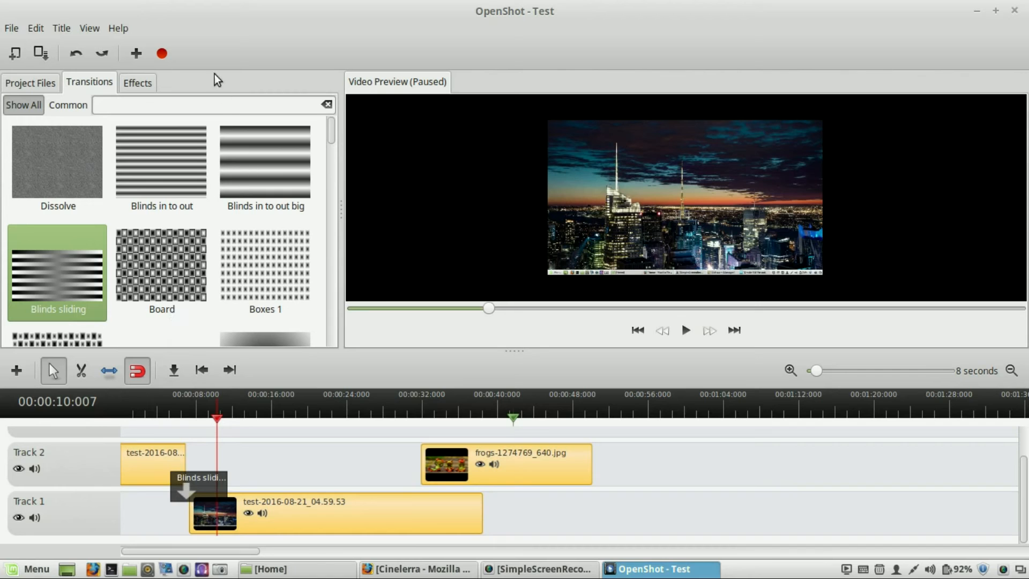
- Apply the Black and White effect to the Track 1 video clip
click(129, 85)
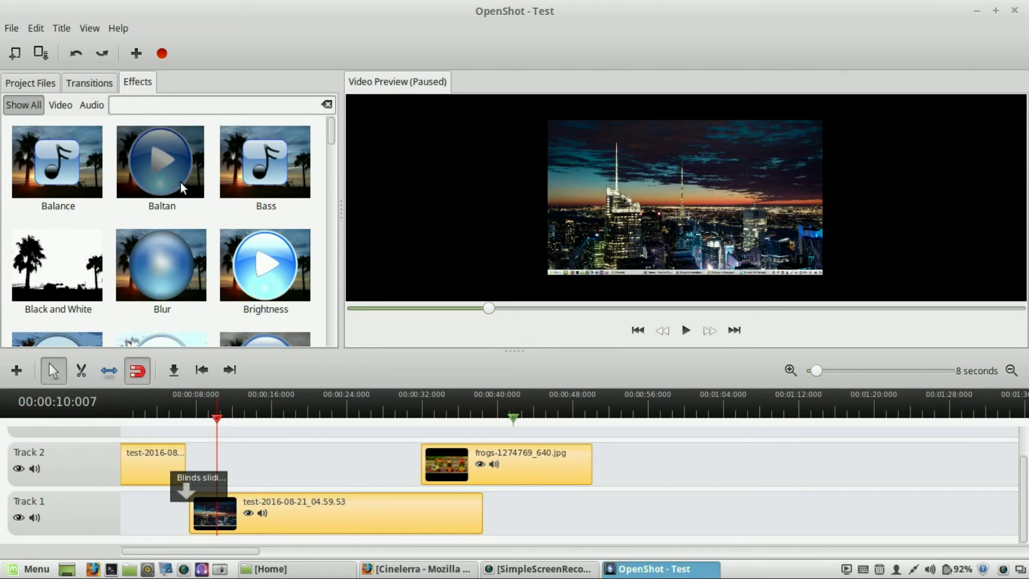
click(307, 416)
drag(308, 416, 273, 418)
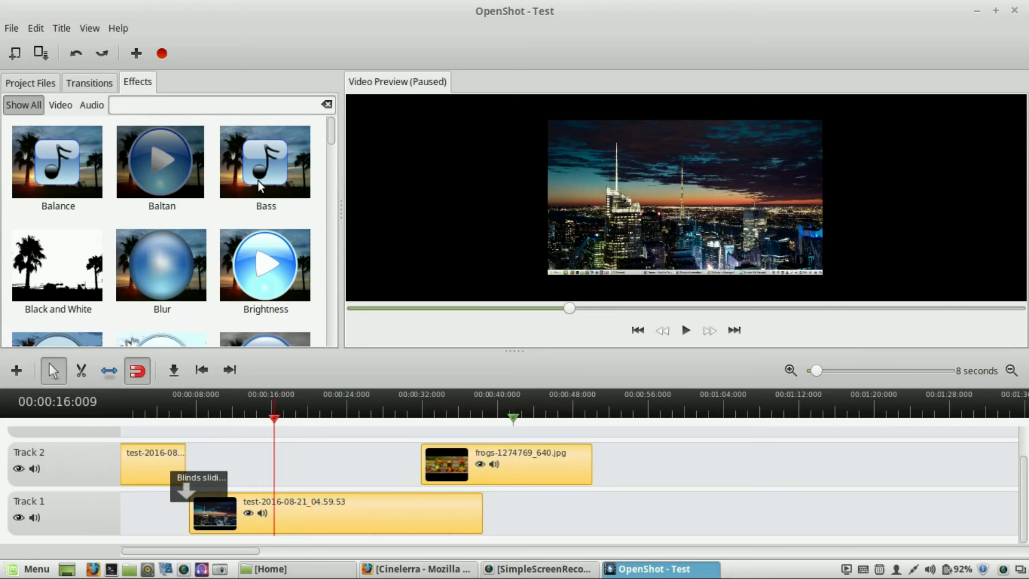
scroll(217, 225, down, 1)
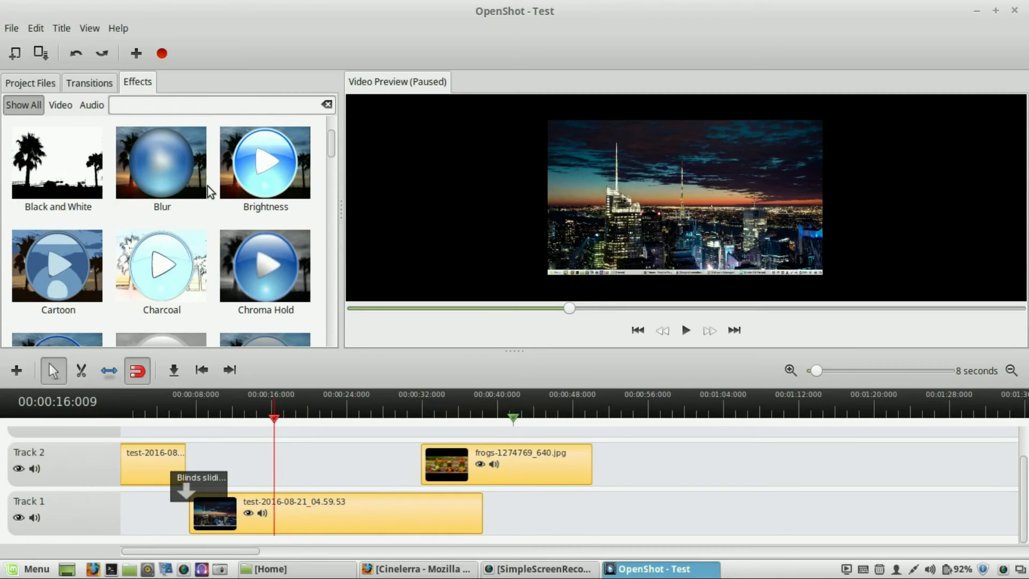
click(177, 170)
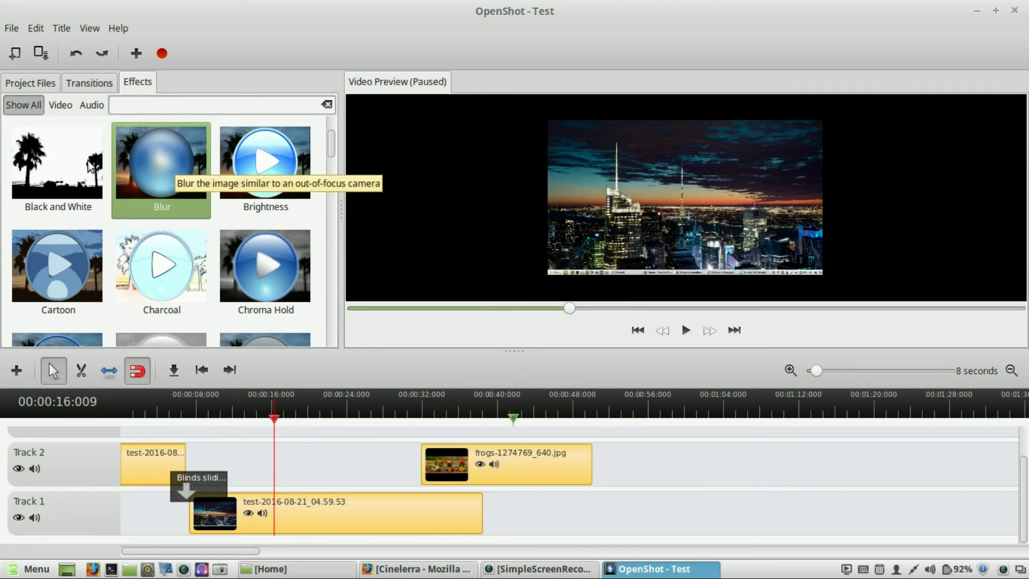
click(52, 159)
drag(53, 159, 278, 495)
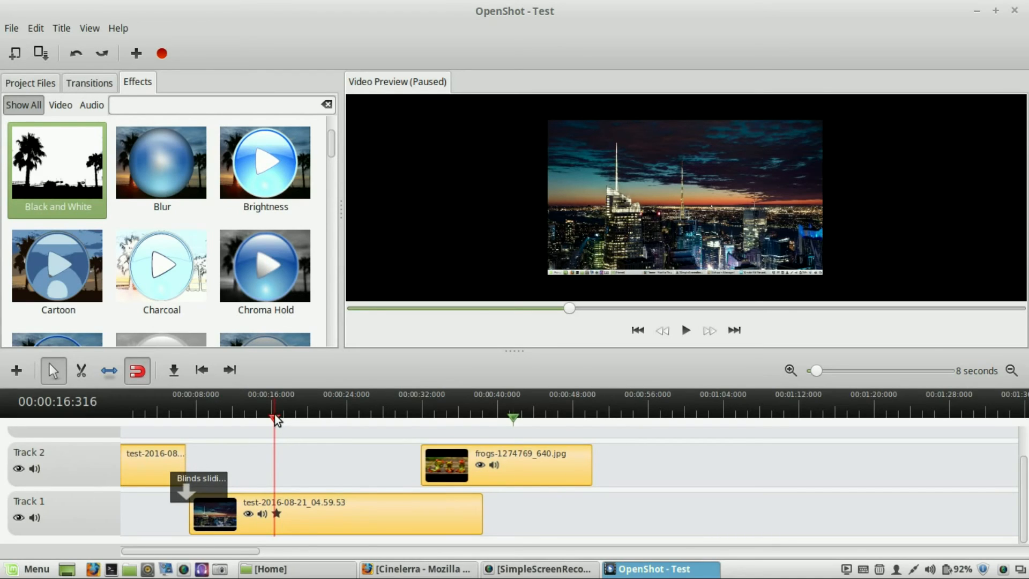
- Preview the Black and White effect by playing the timeline from about 4 seconds
click(165, 421)
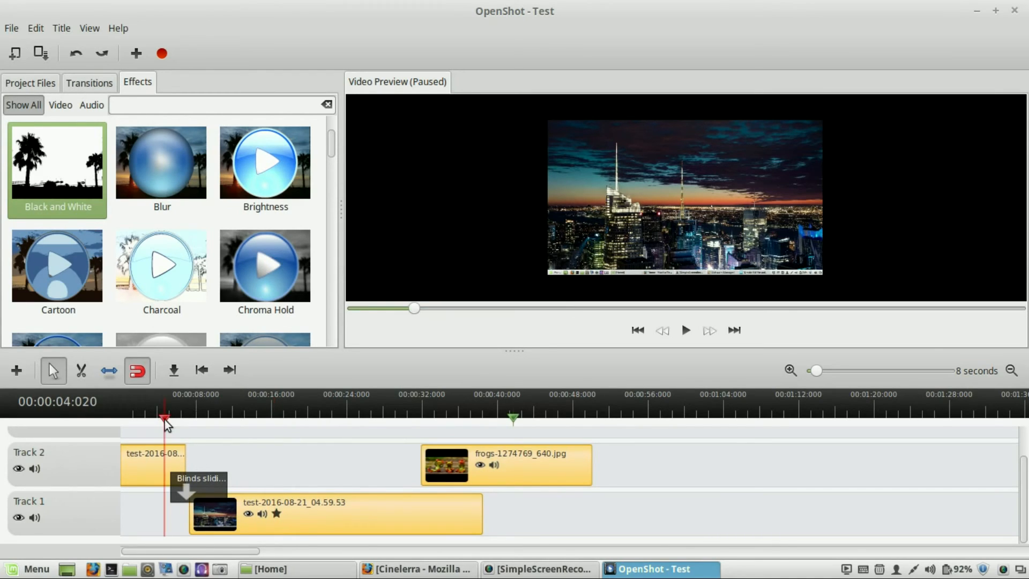
click(687, 330)
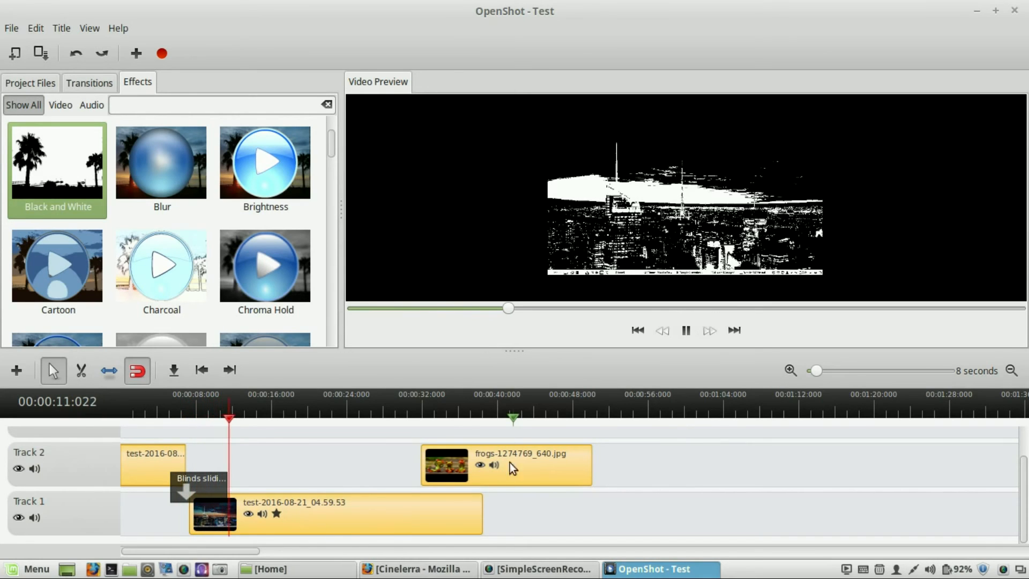
click(691, 336)
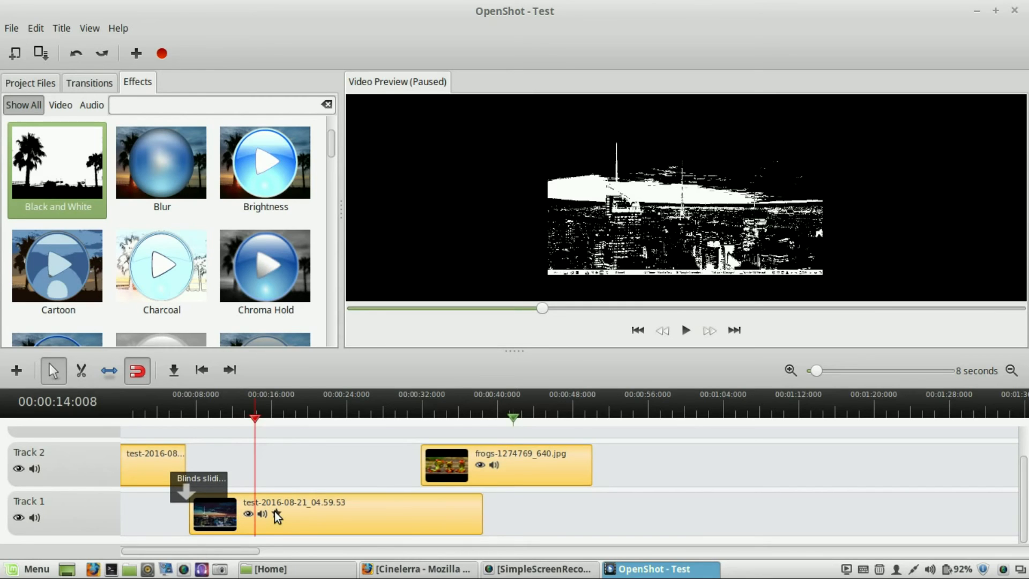
scroll(262, 239, down, 1)
scroll(261, 240, up, 2)
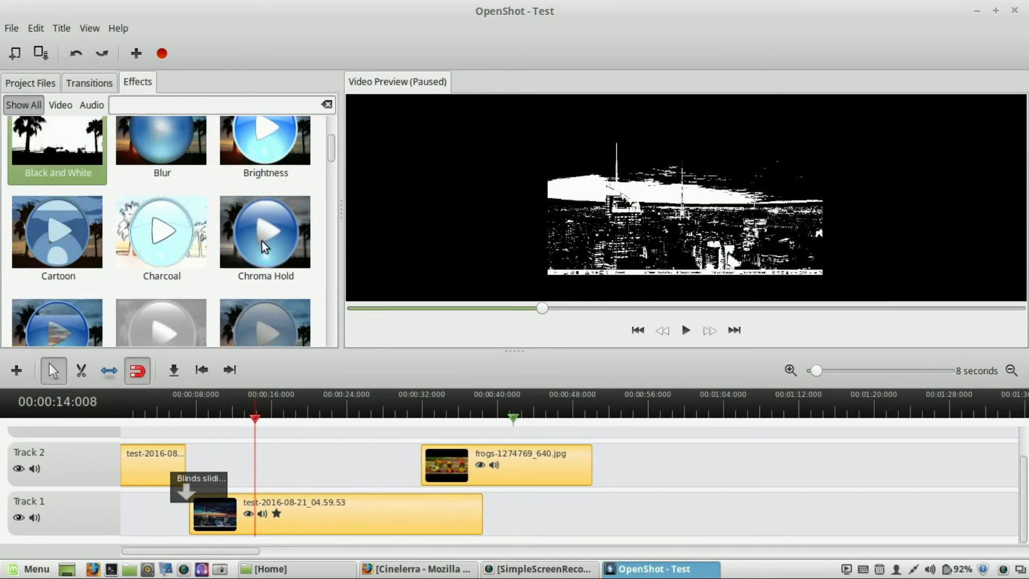
scroll(261, 246, down, 3)
scroll(210, 282, down, 3)
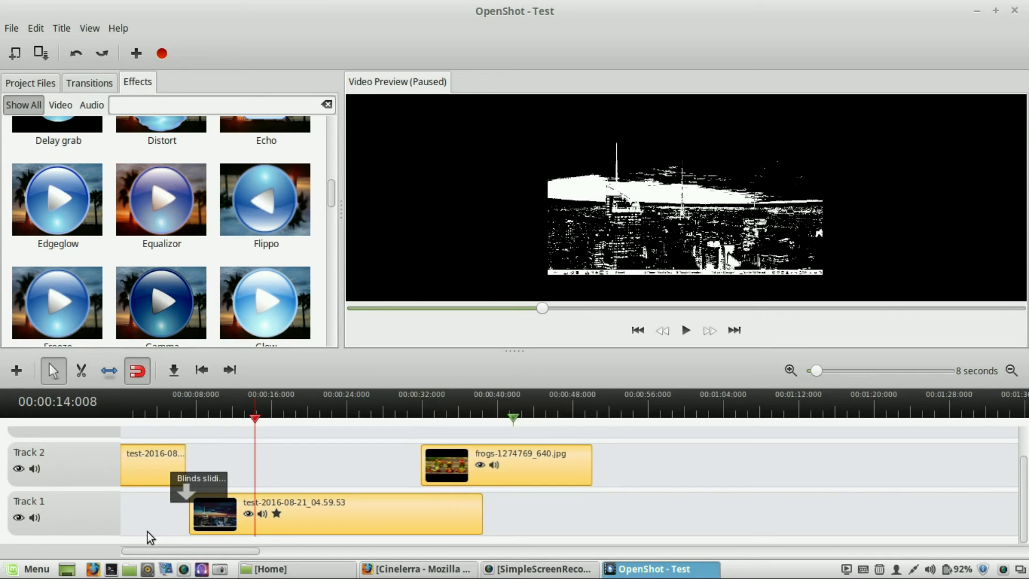
- Hide Track 1 and preview the timeline from about 7 seconds
click(17, 517)
drag(125, 422, 155, 422)
click(686, 331)
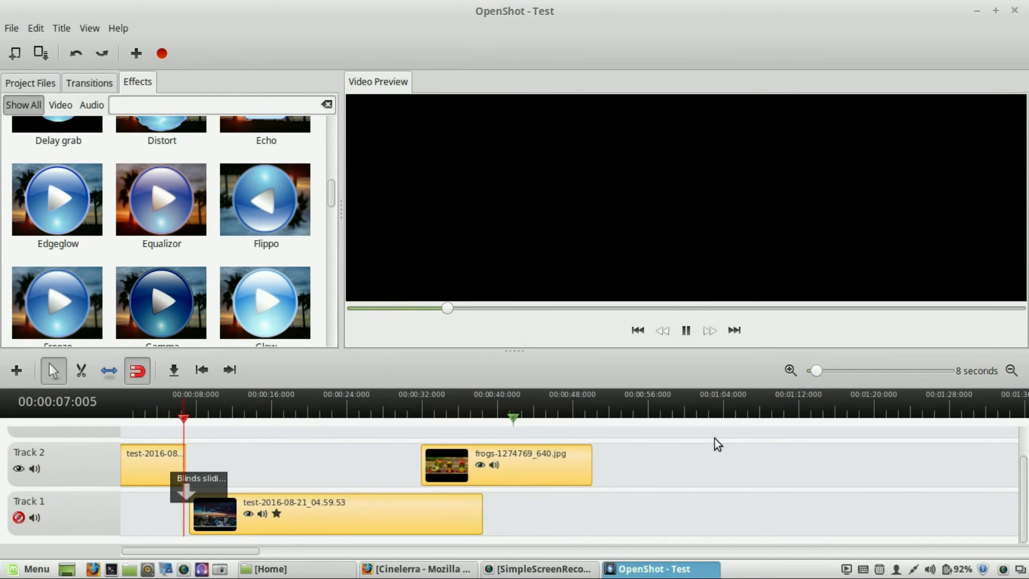
click(685, 331)
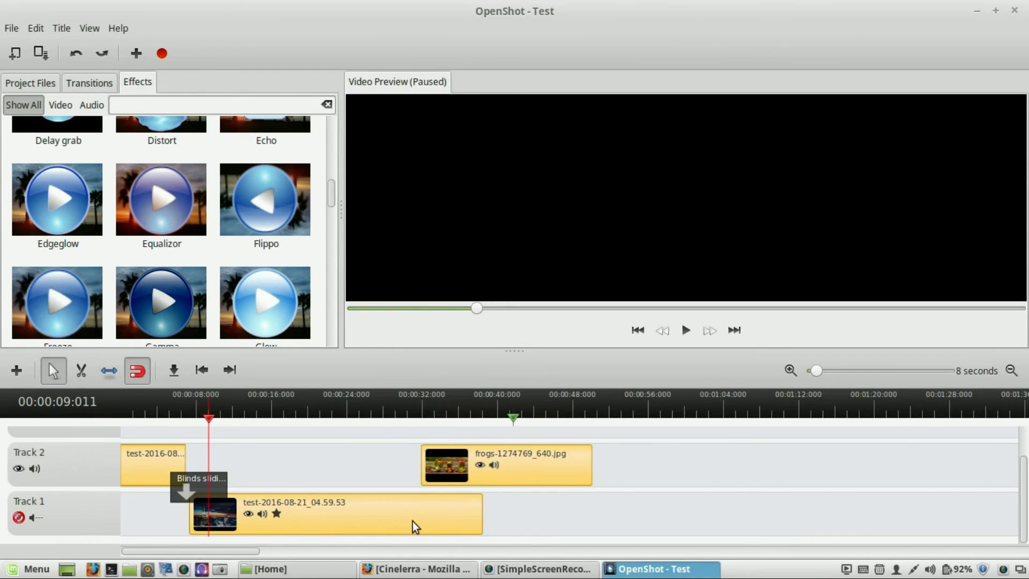
- Restore Track 1's audio and visibility
click(35, 517)
click(20, 518)
- Open the Export Video dialog and choose the Web profile with the YouTube-HD target
scroll(295, 443, up, 1)
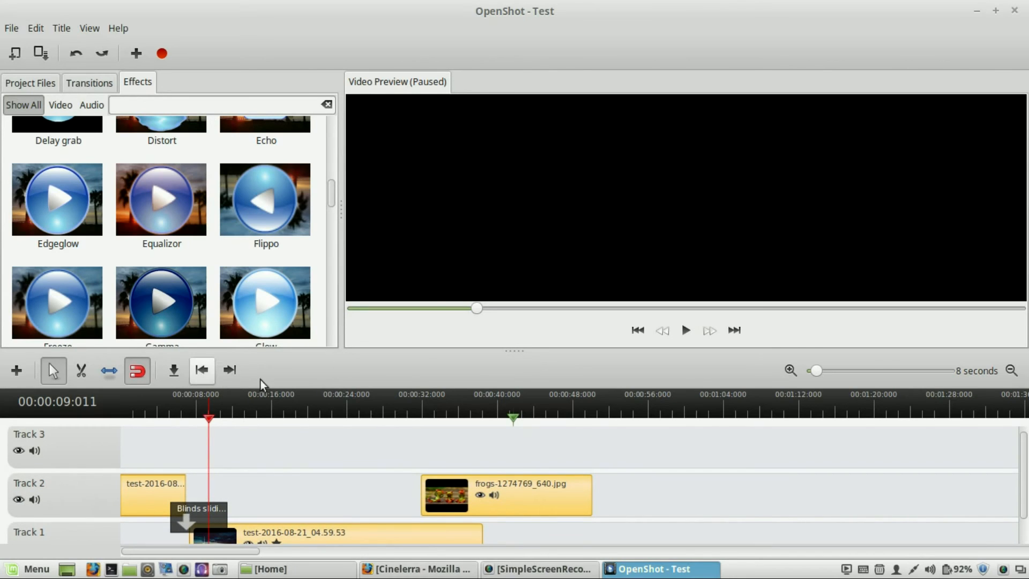
click(163, 54)
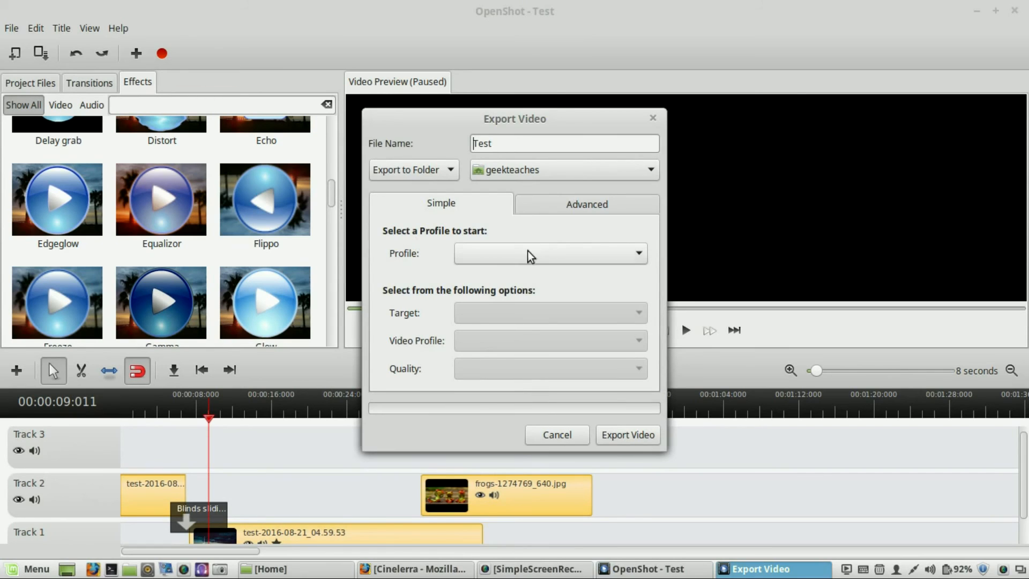
click(587, 253)
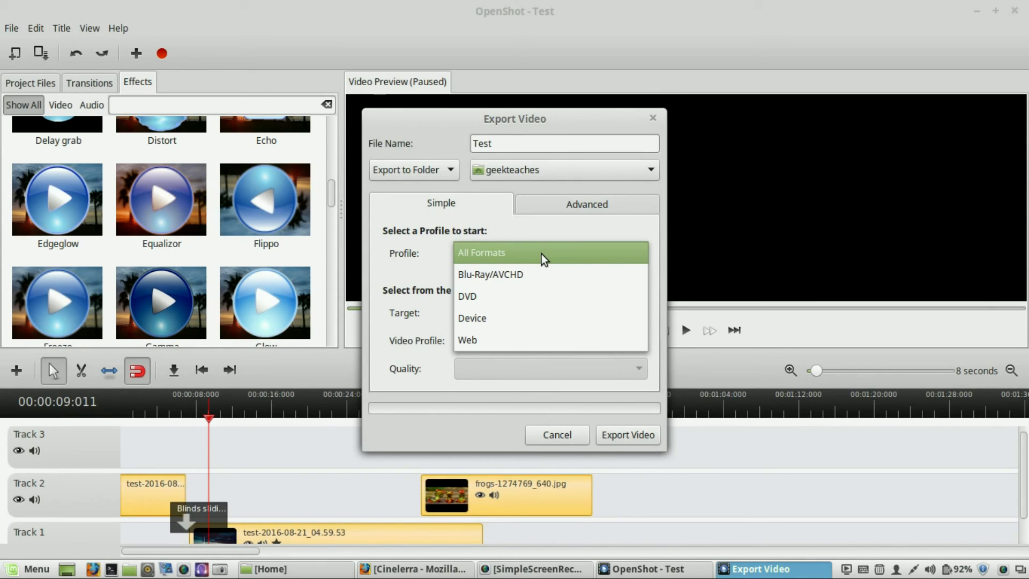
click(516, 339)
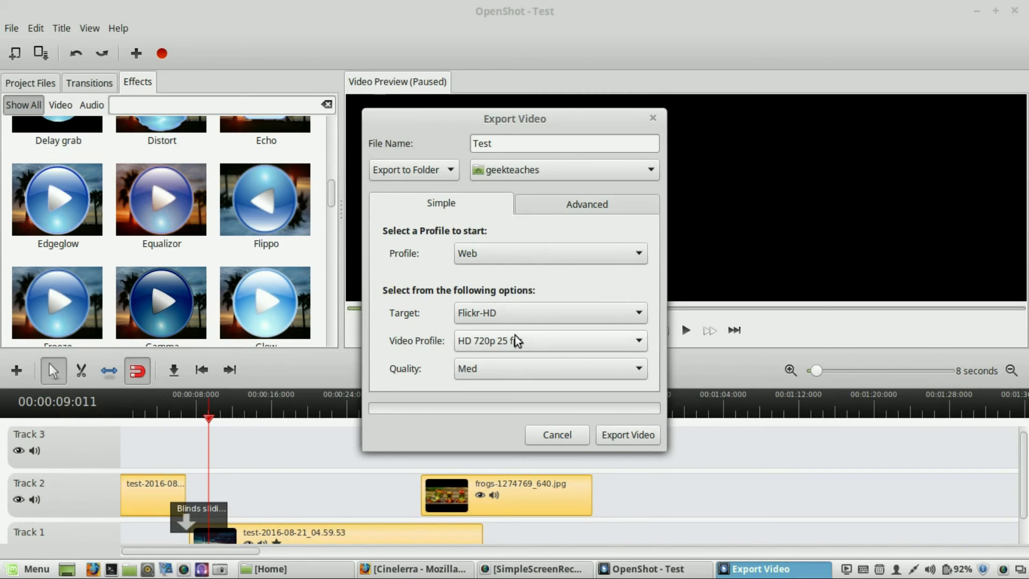
click(547, 304)
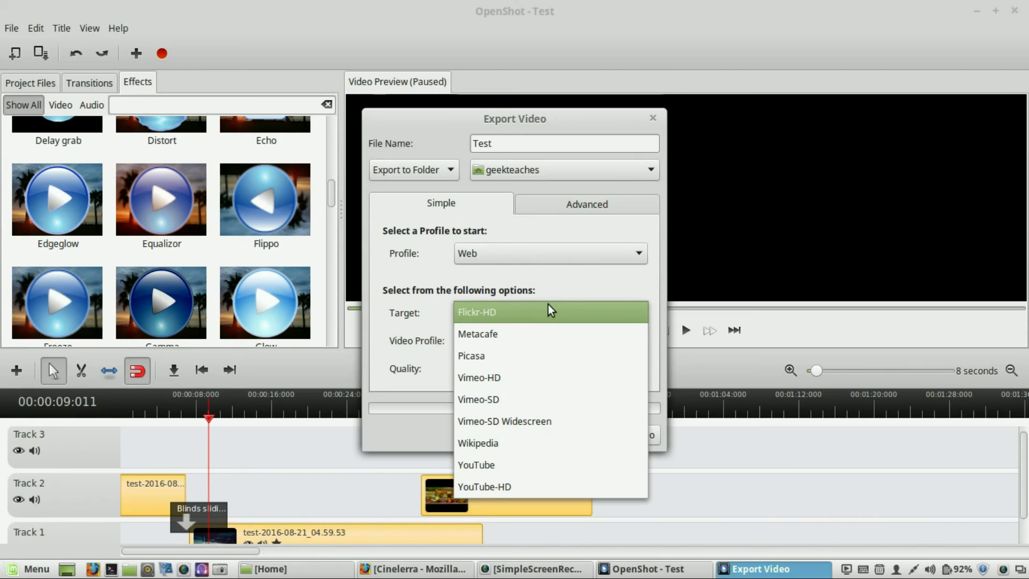
click(506, 488)
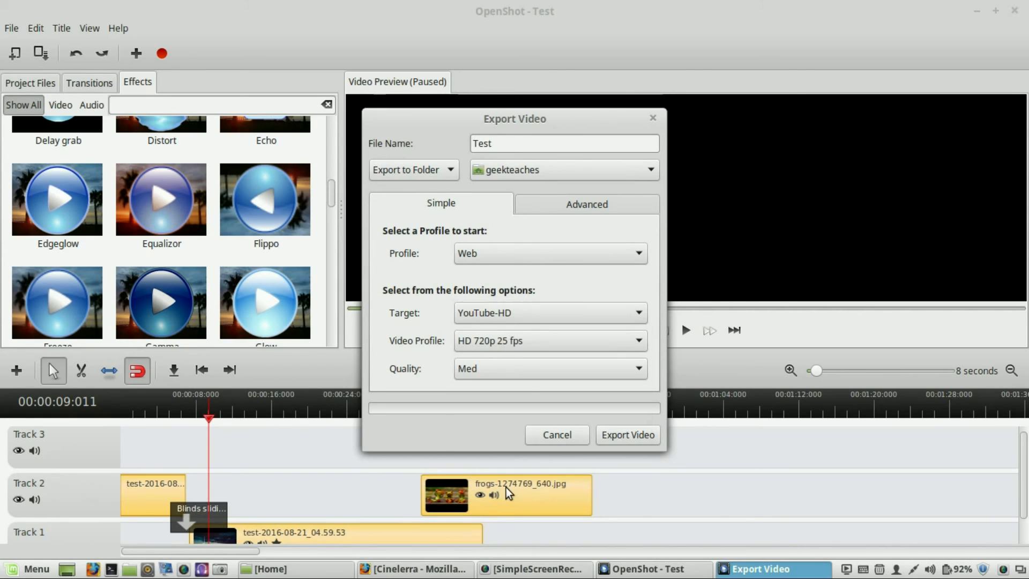
- Check the video profile and quality choices, keeping HD 720p 25 fps and Med
click(581, 346)
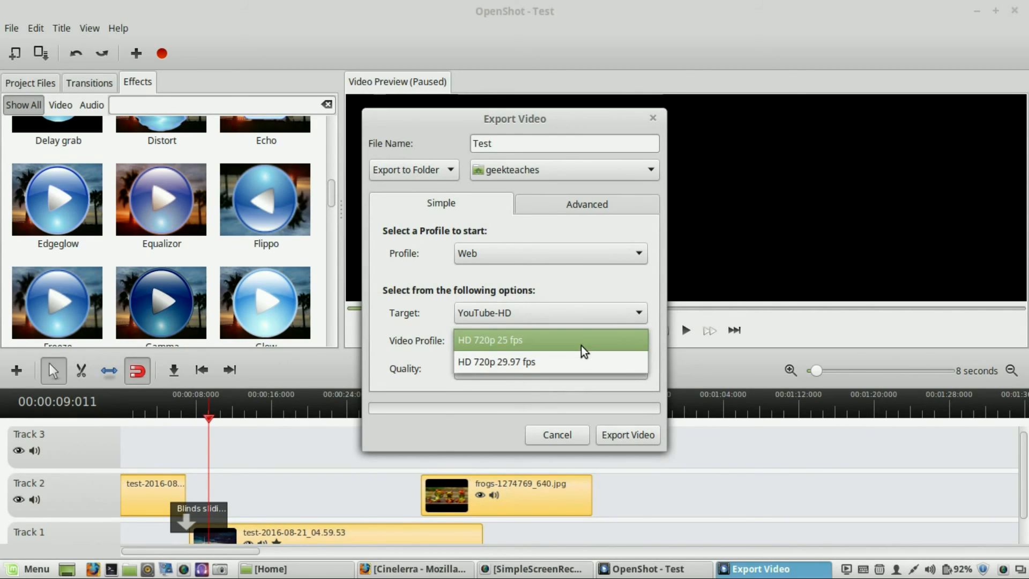
click(581, 345)
click(581, 345)
click(581, 346)
click(574, 339)
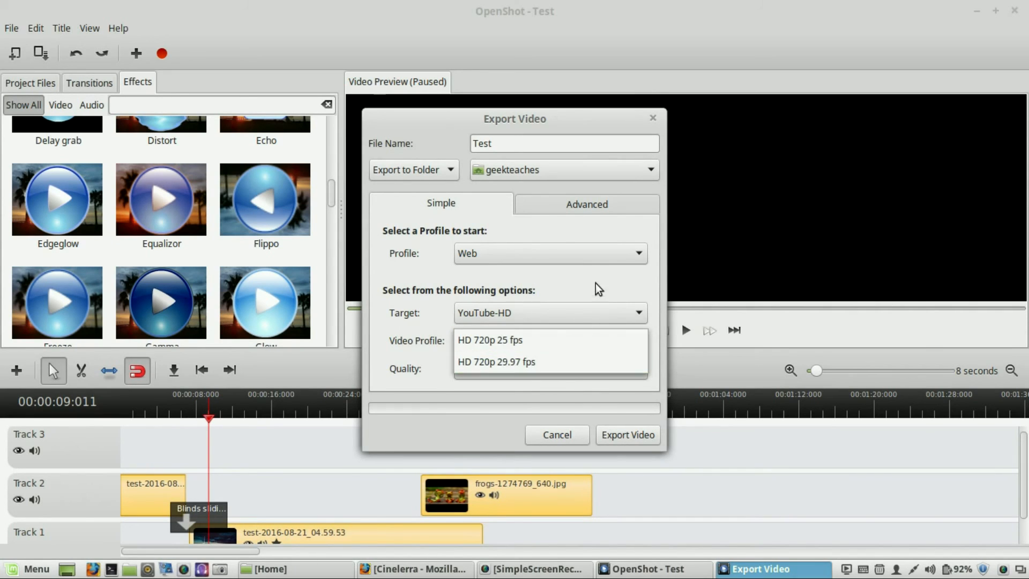
click(564, 341)
click(522, 371)
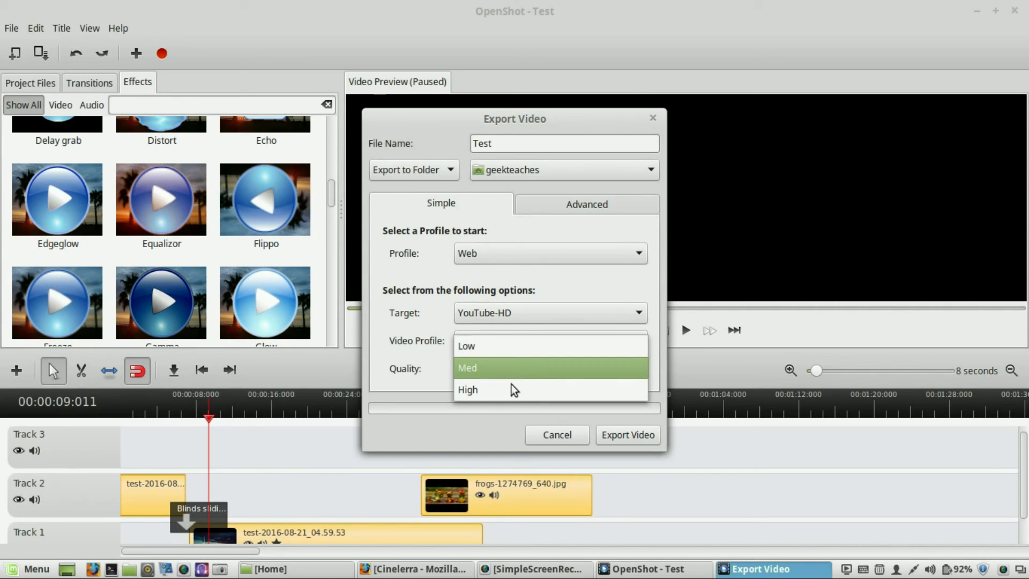
click(577, 227)
- Examine the advanced export settings, including the profile details, then return to the simple options
click(575, 204)
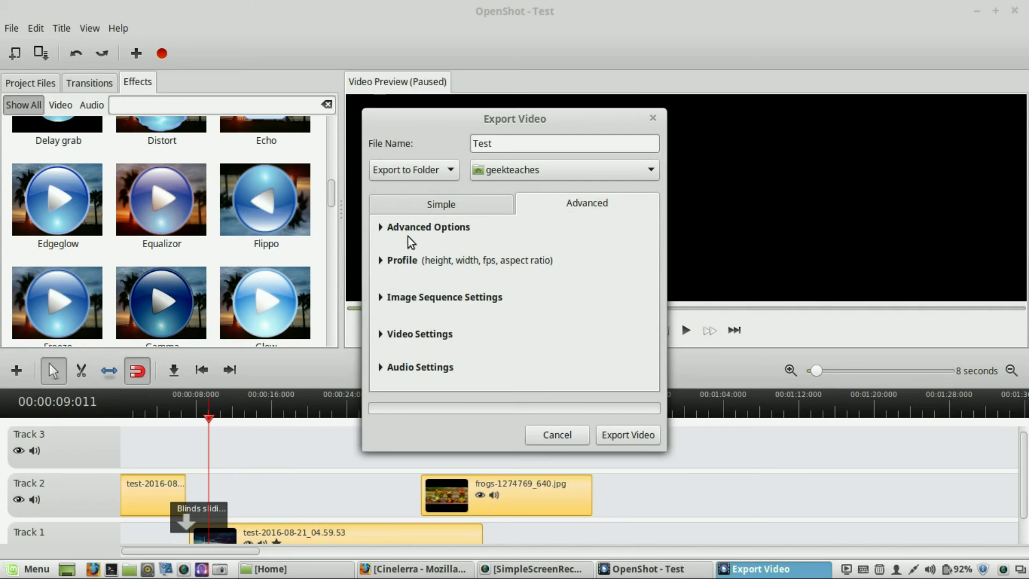
click(381, 228)
click(381, 228)
click(378, 263)
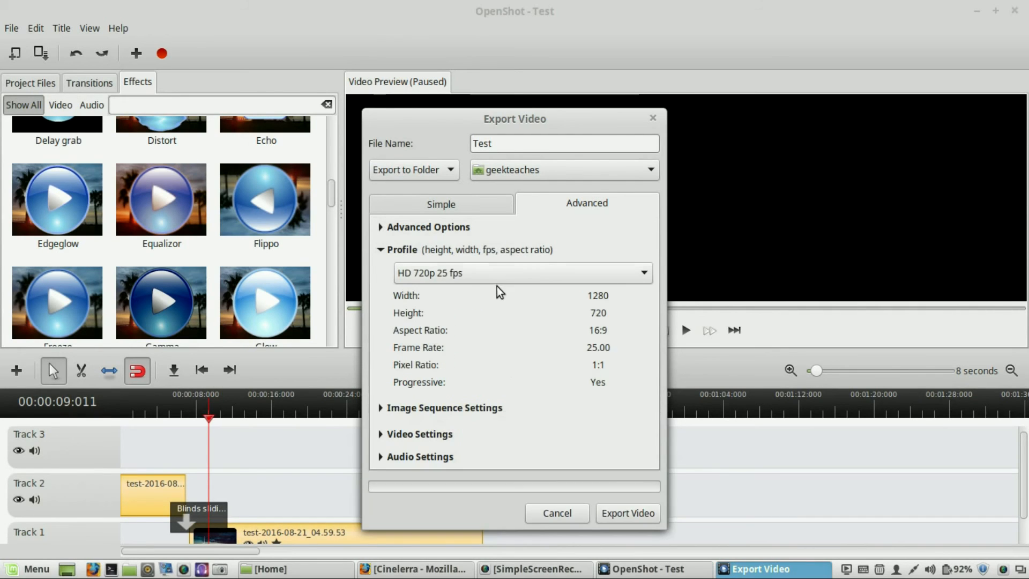
click(381, 252)
click(447, 207)
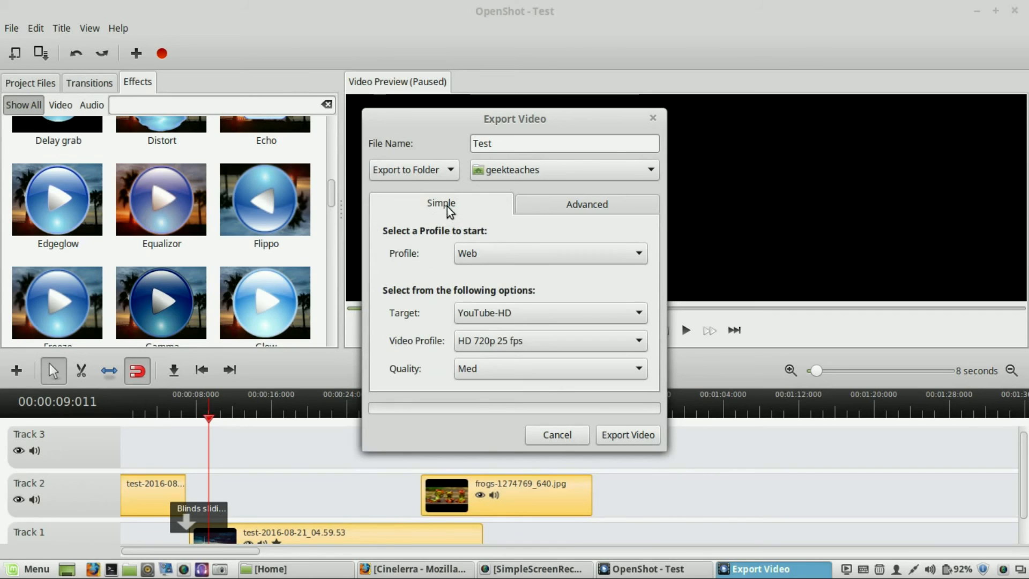
- Switch the export profile to All Formats and the target to MP4 (mpeg4)
click(527, 313)
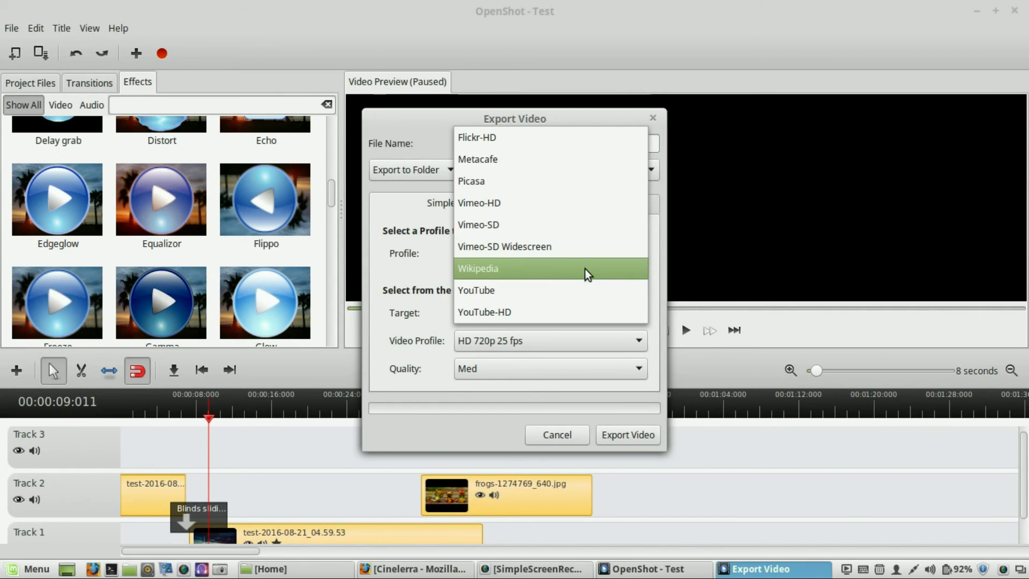
click(658, 365)
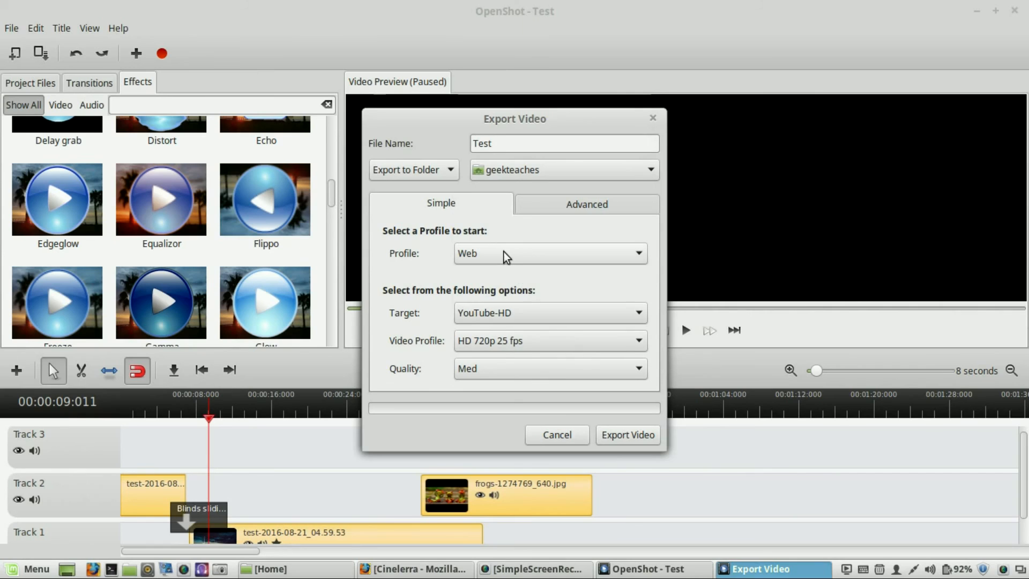
click(478, 256)
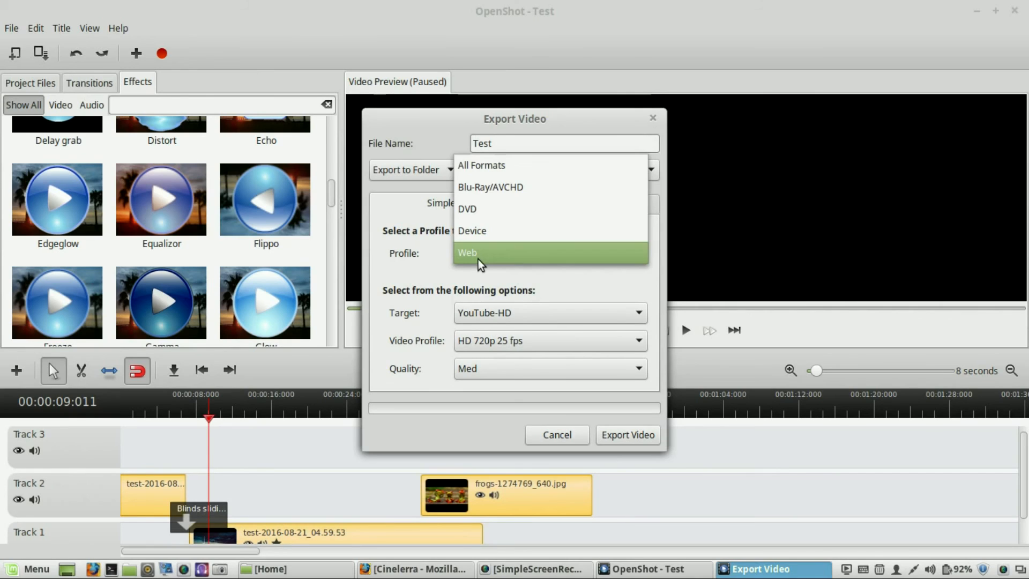
click(500, 169)
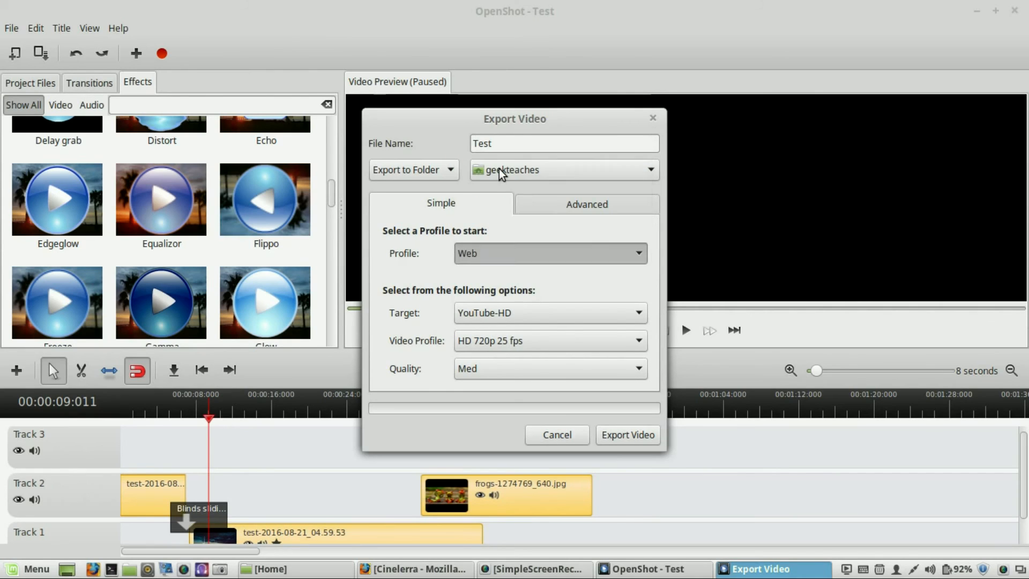
click(516, 310)
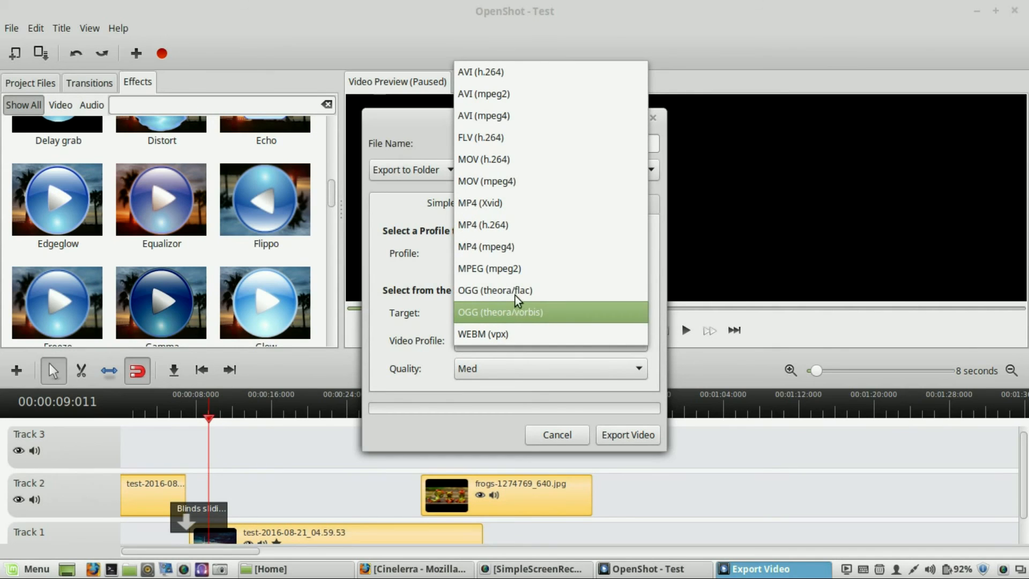
click(512, 249)
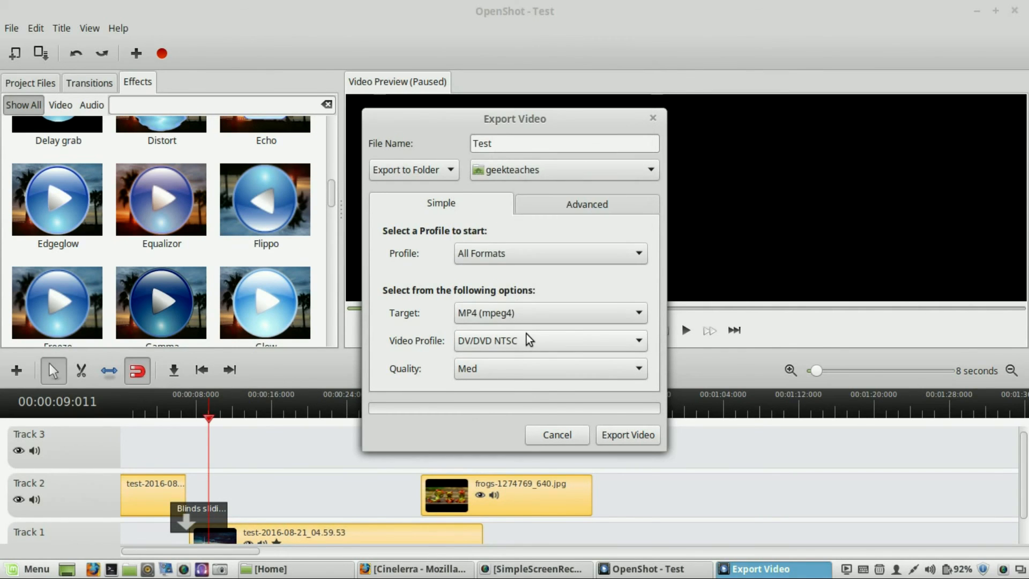
- Set the video profile to HD 1080p 25 fps and the quality to High
click(526, 334)
scroll(531, 429, down, 3)
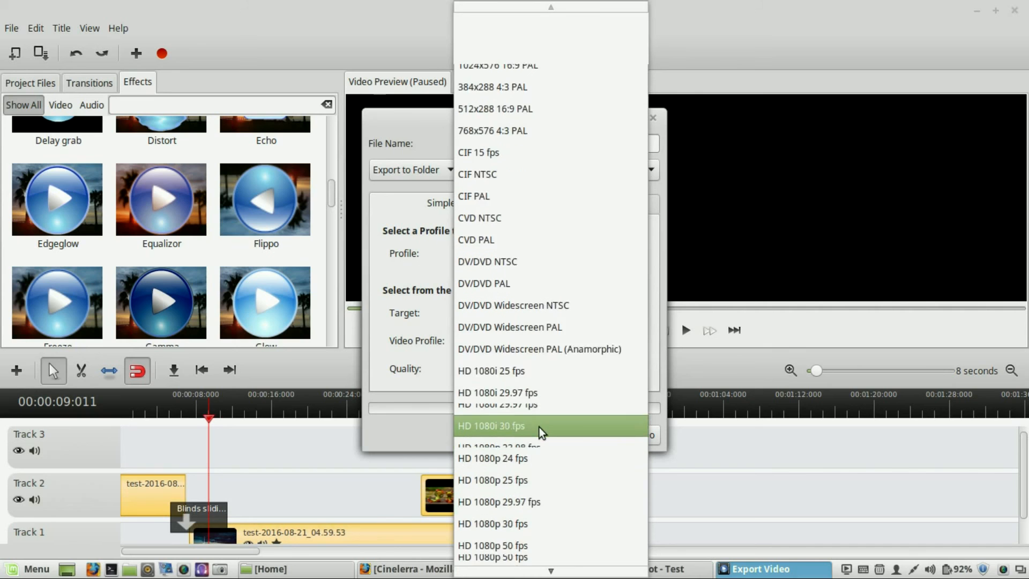
scroll(540, 427, down, 6)
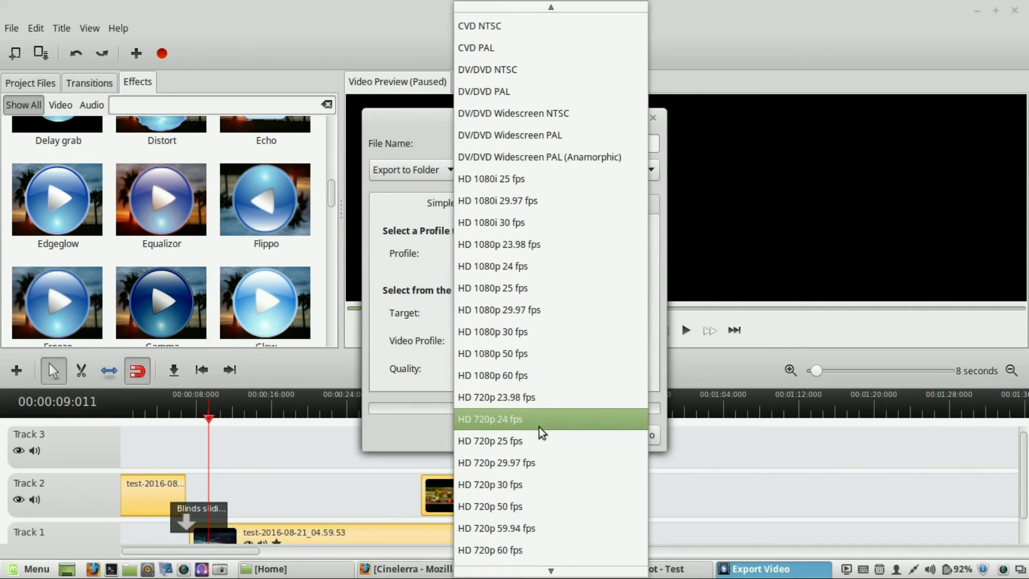
scroll(539, 426, down, 4)
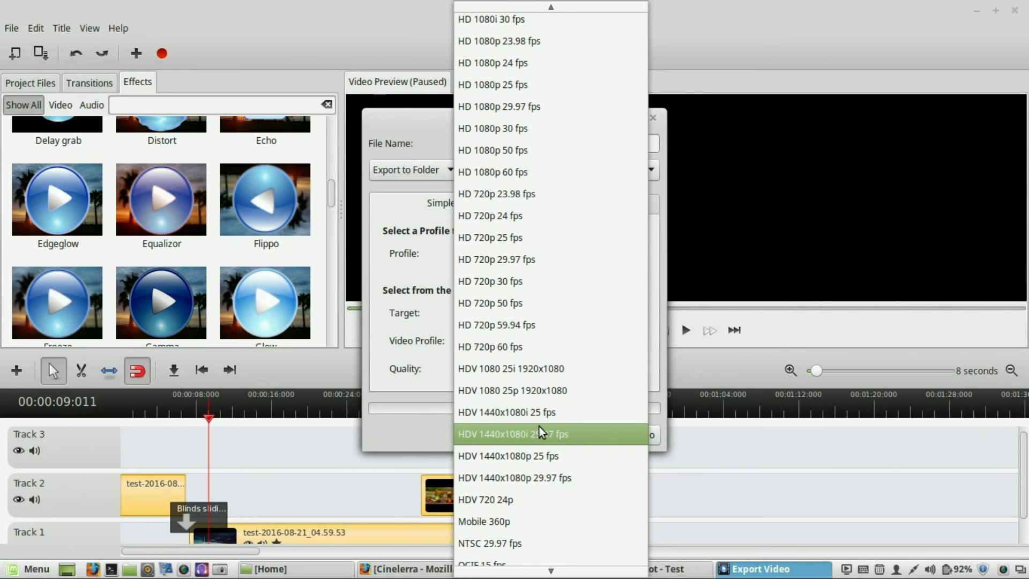
scroll(540, 426, down, 6)
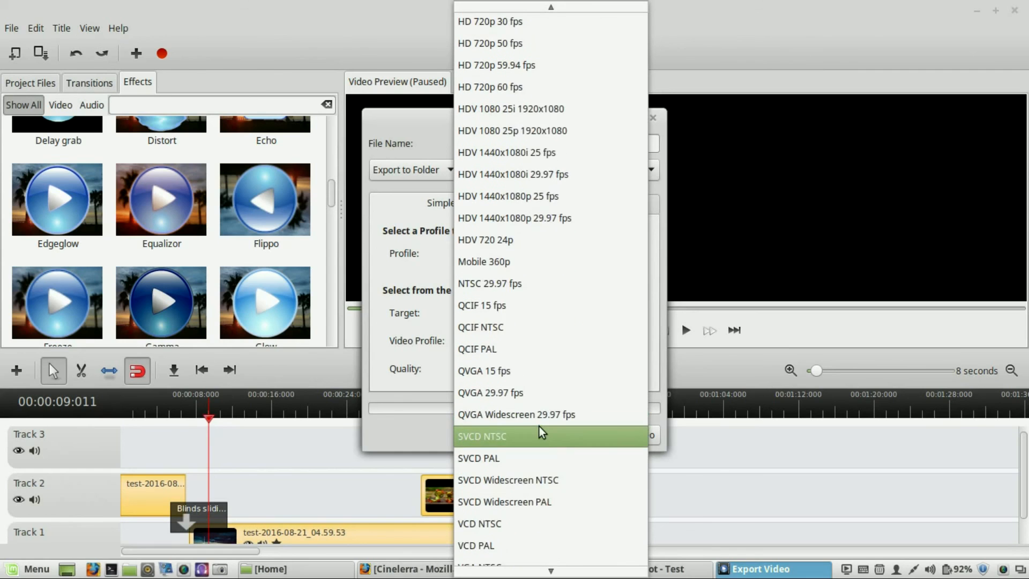
scroll(540, 426, up, 3)
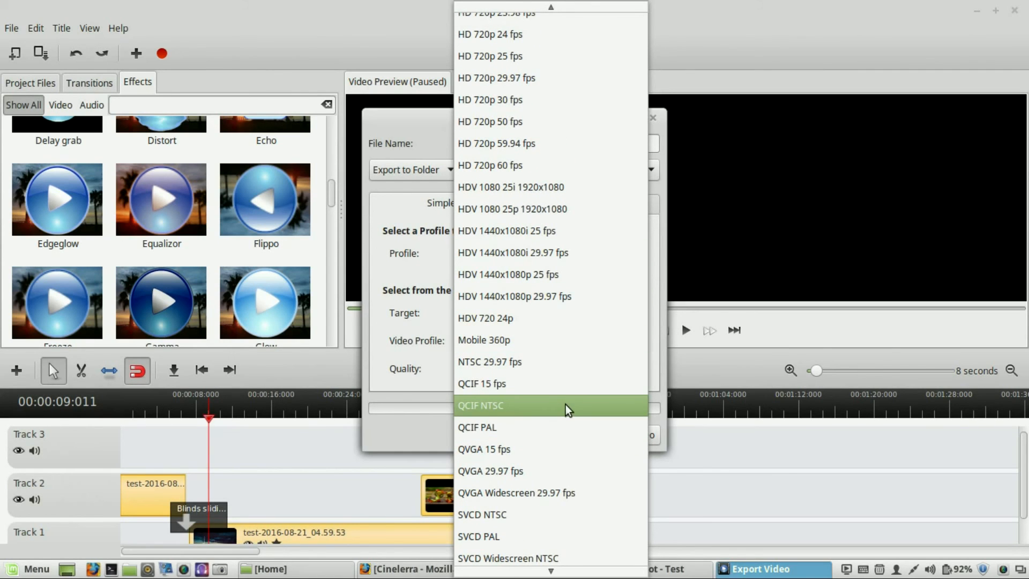
scroll(566, 405, up, 2)
scroll(565, 405, up, 4)
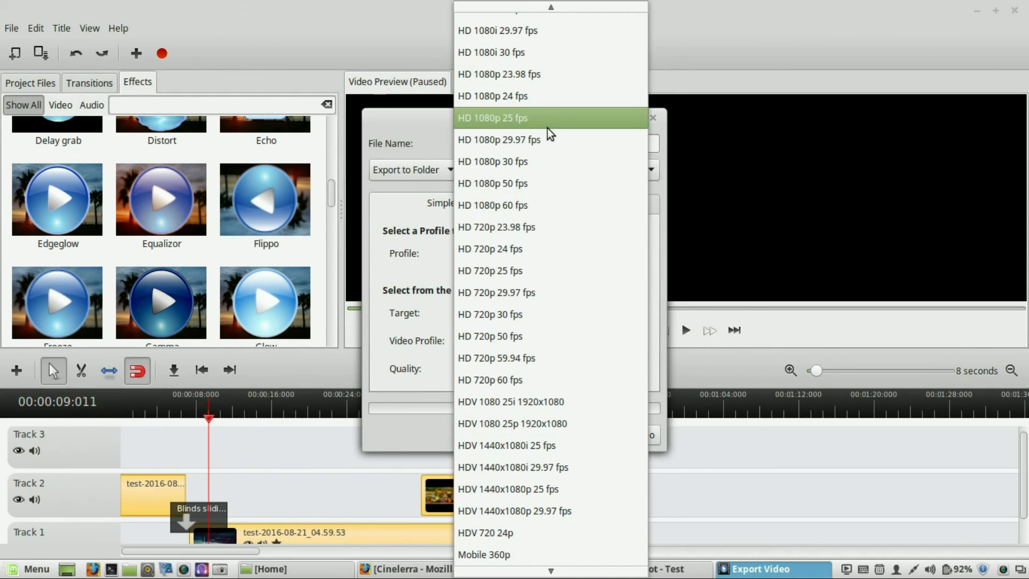
click(547, 127)
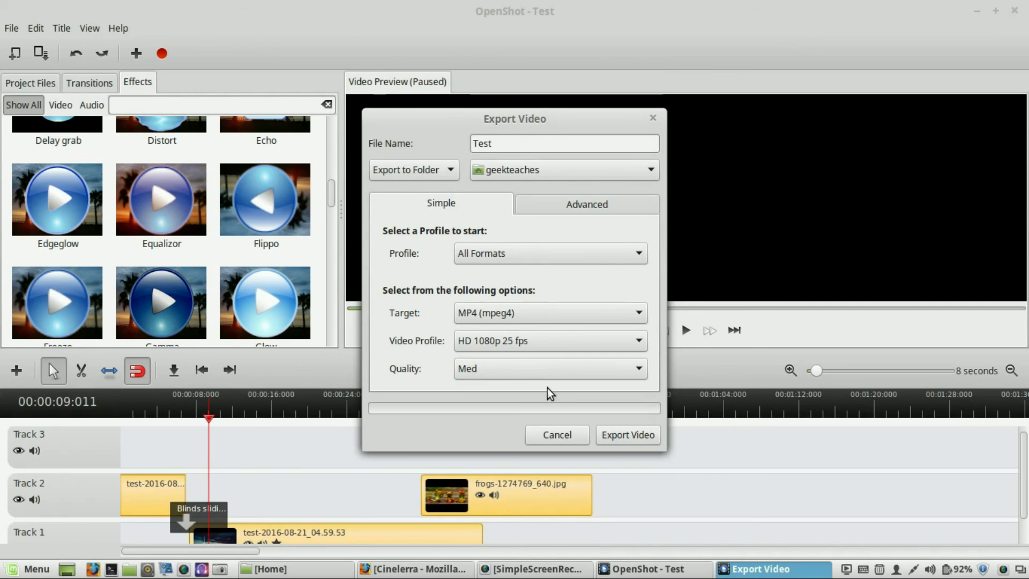
click(538, 375)
click(528, 389)
- Inspect the home folder in the file manager, then close the Export Video dialog without exporting
mouse_move(337, 576)
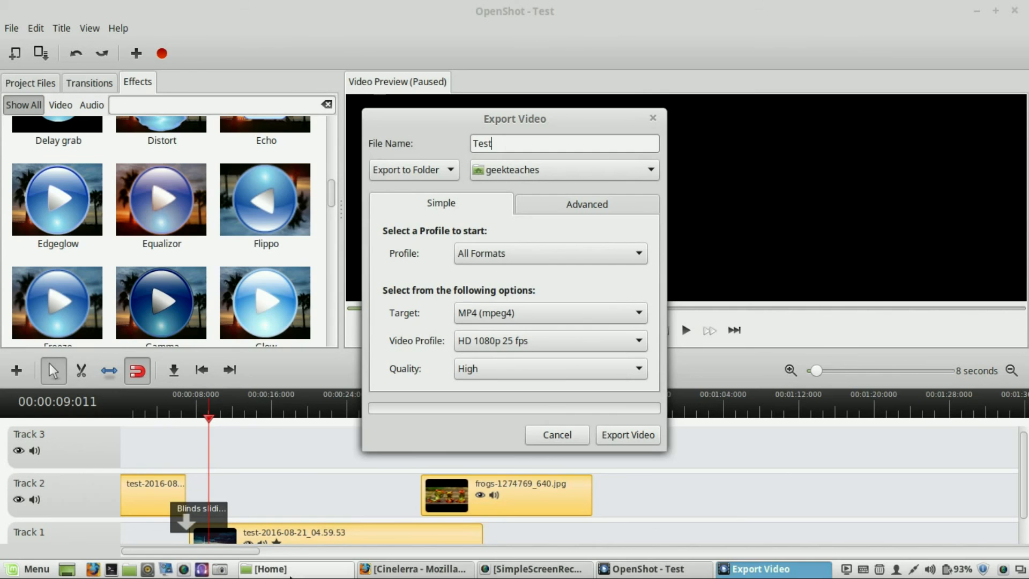
click(290, 574)
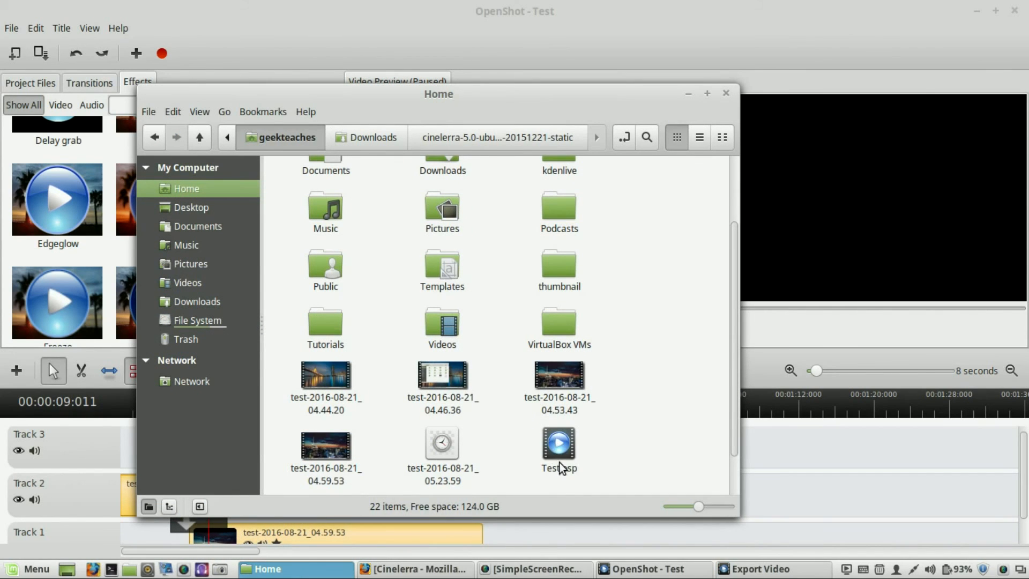
click(690, 95)
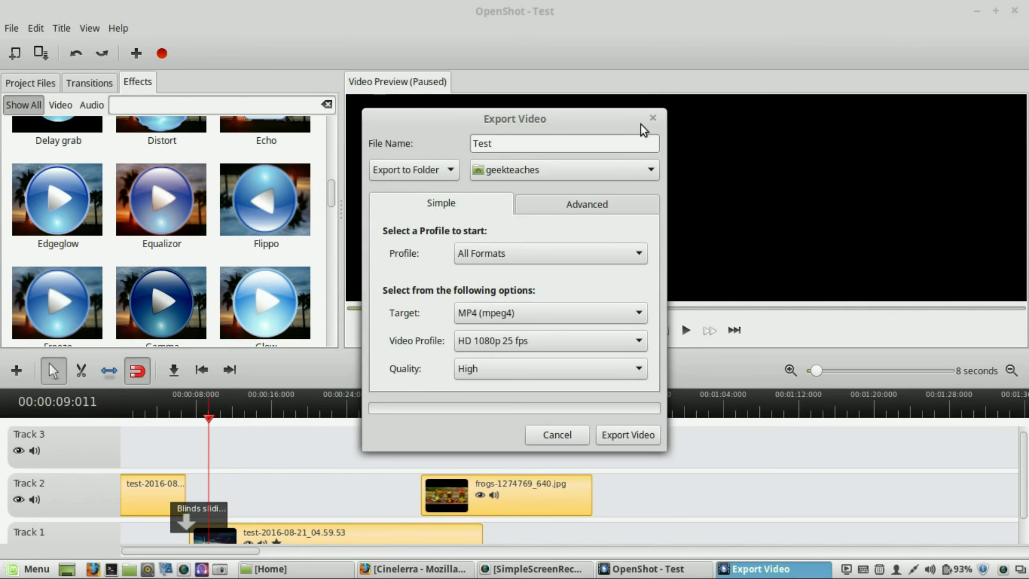
click(654, 119)
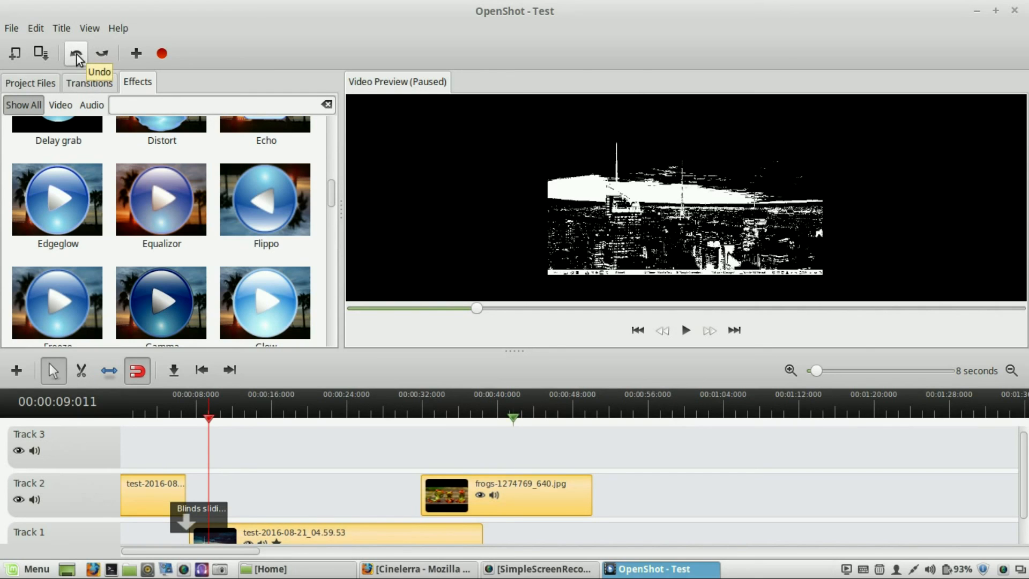
- Create a new title from the Ribbon 1 template, keeping the file name New Title
click(62, 30)
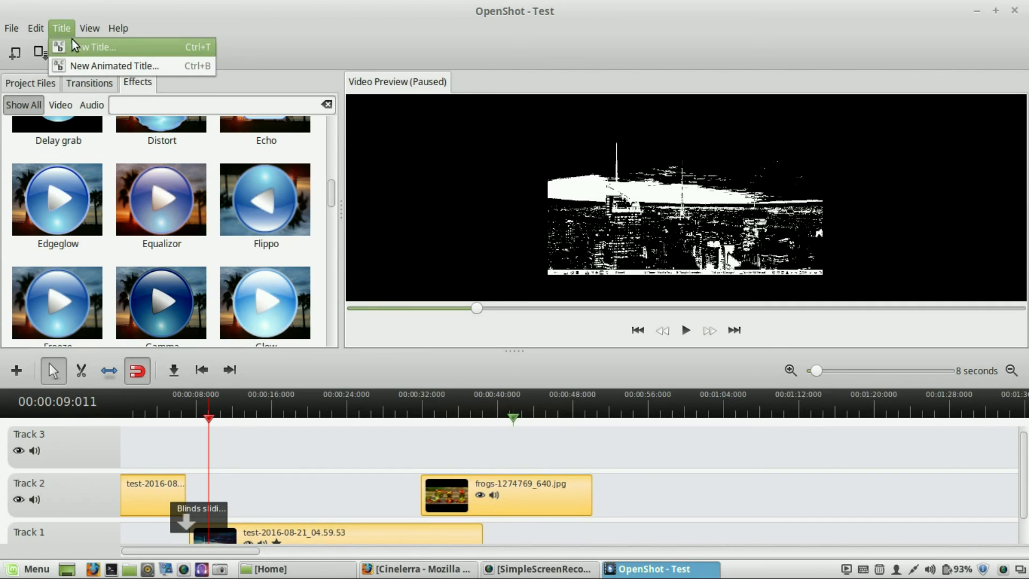
click(72, 41)
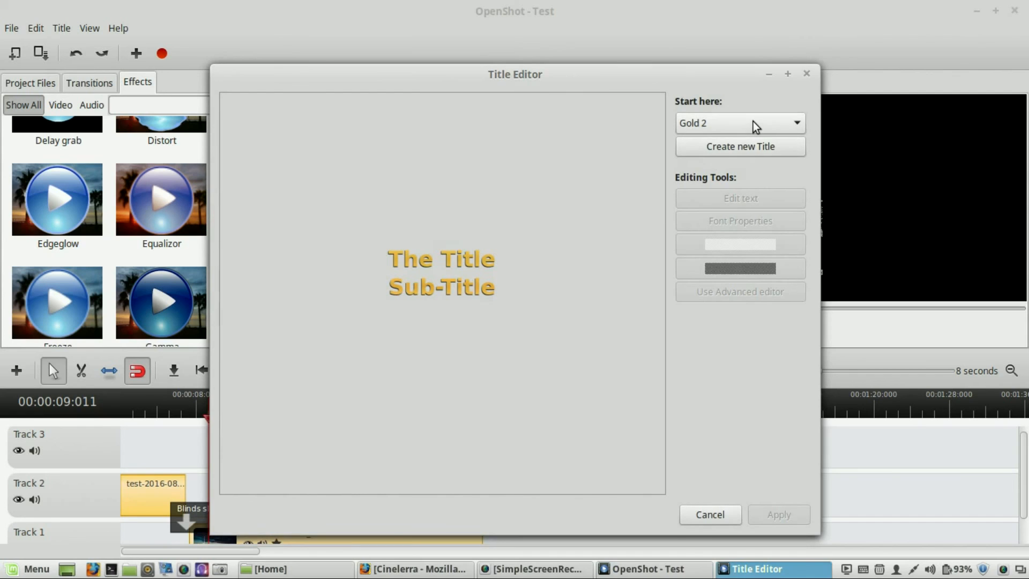
click(754, 121)
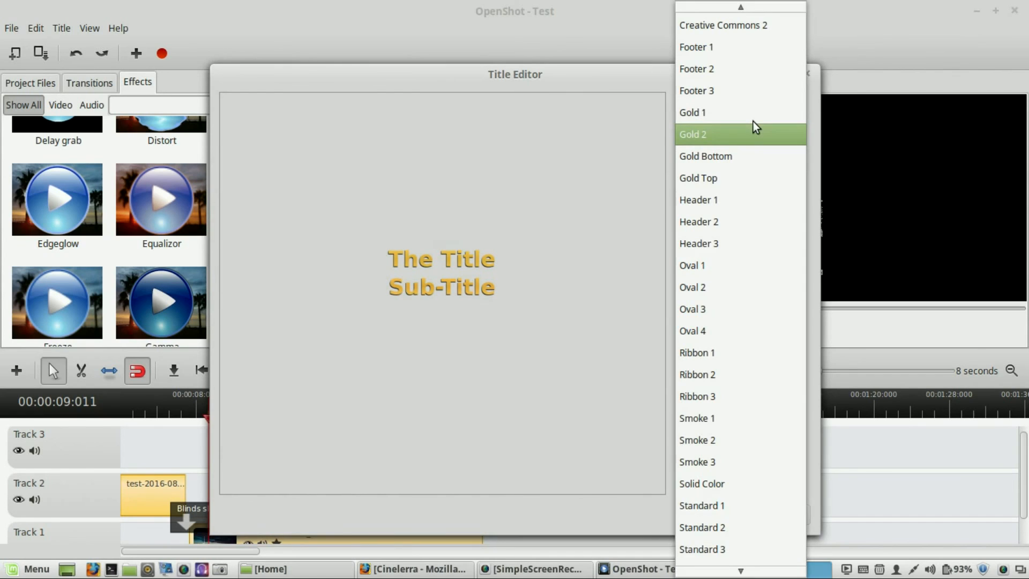
click(716, 359)
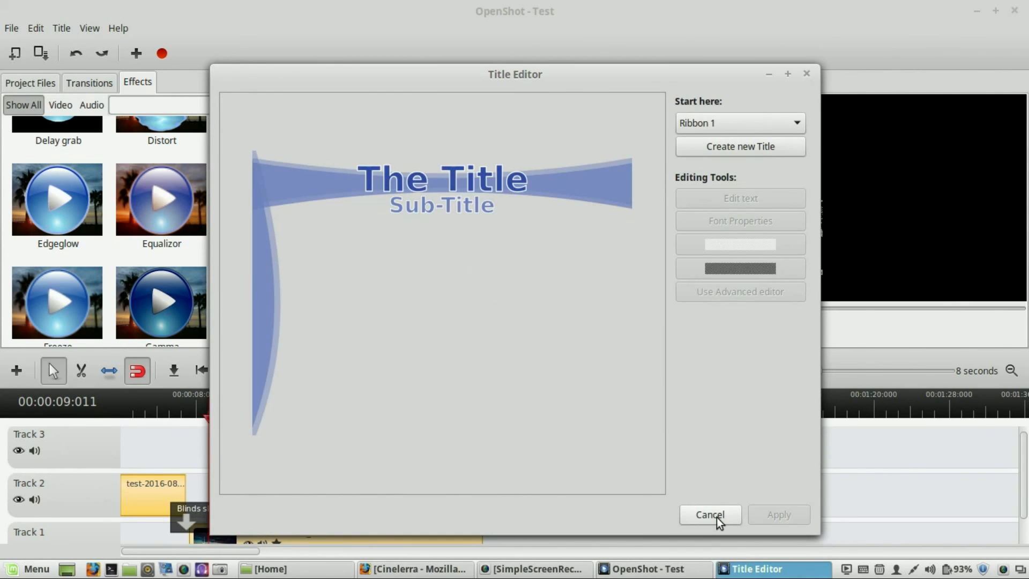
click(718, 150)
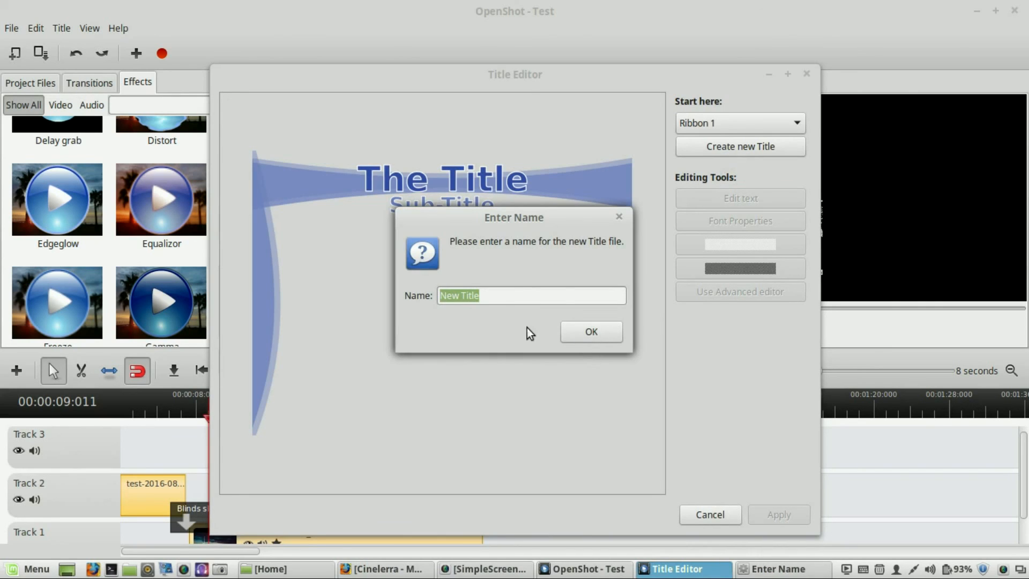
click(592, 331)
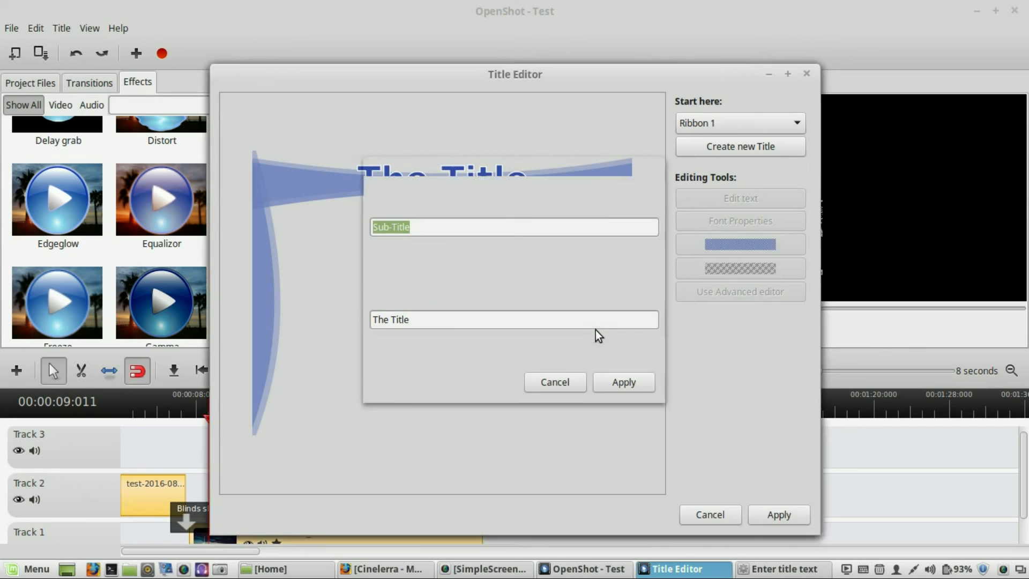
- Enter hello as the subtitle and Video as the title, and apply the title
text(hello)
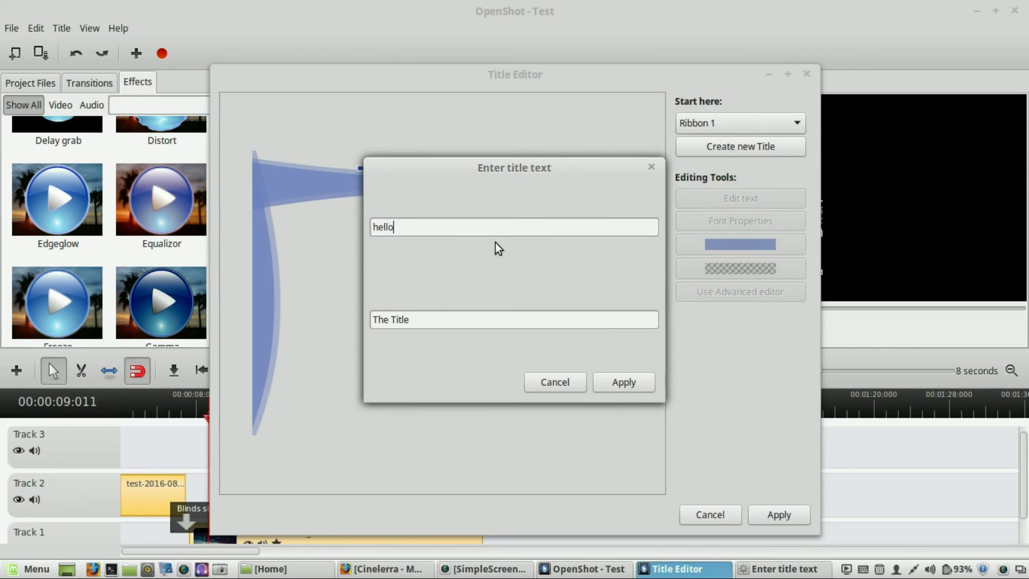
key(Tab)
text(ideo)
key(BackSpace)
key(BackSpace)
key(BackSpace)
key(BackSpace)
text(Video)
click(624, 382)
click(767, 519)
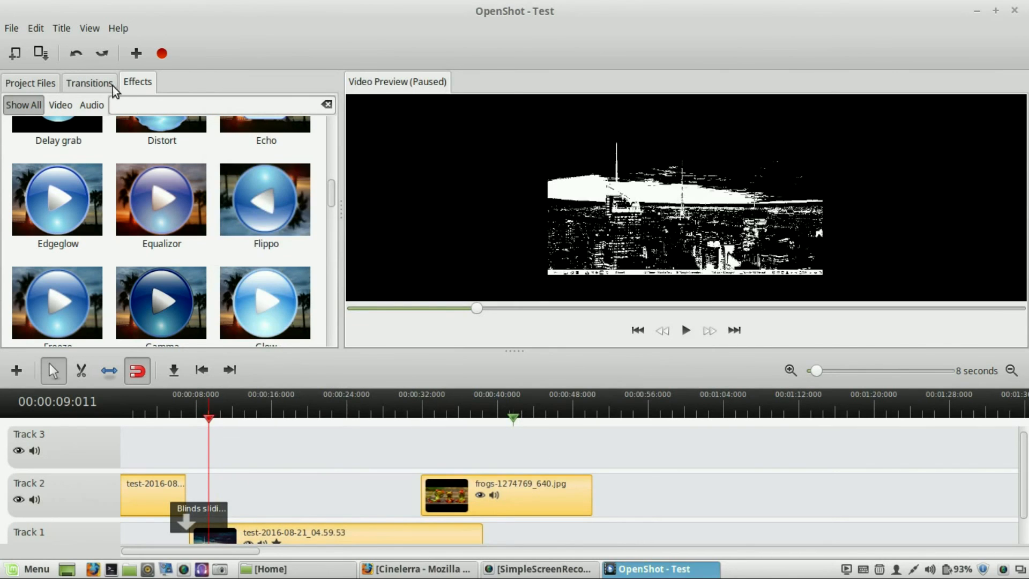
- Place New Title.svg from the project files onto Track 2 at about 12 seconds
click(40, 85)
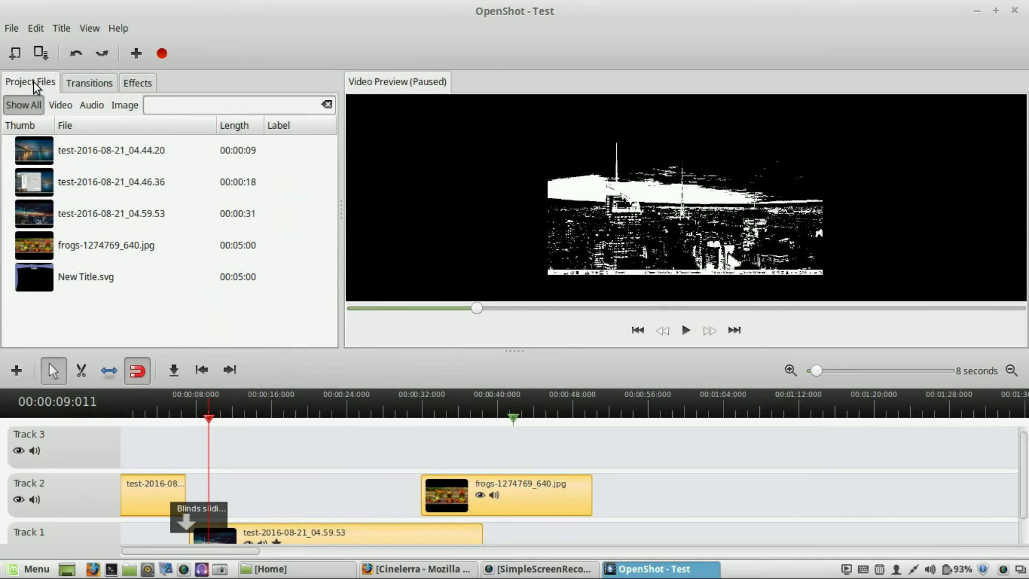
click(98, 284)
drag(92, 272, 260, 498)
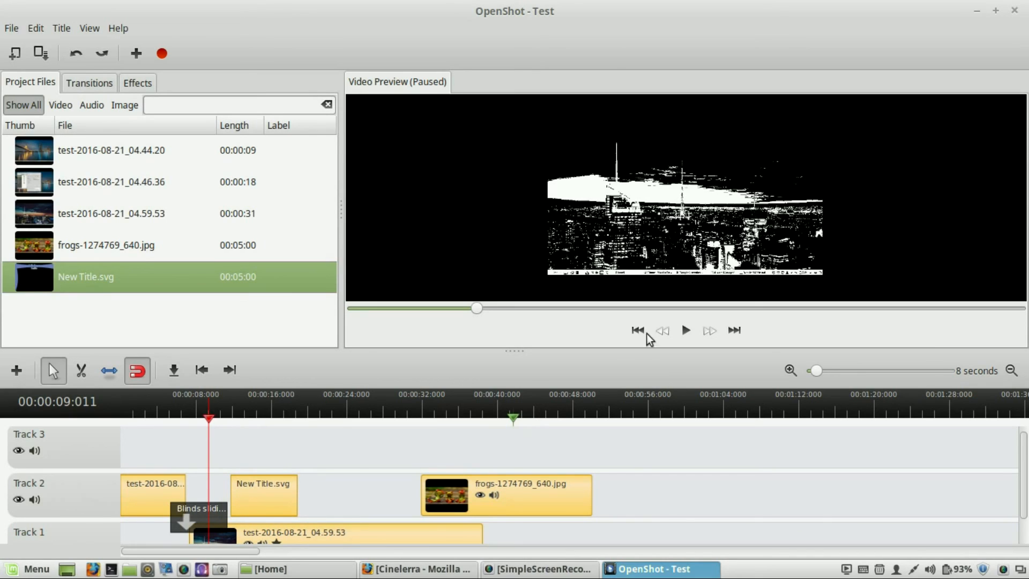
- Play the timeline preview to view the title over the clip, then pause it
key(space)
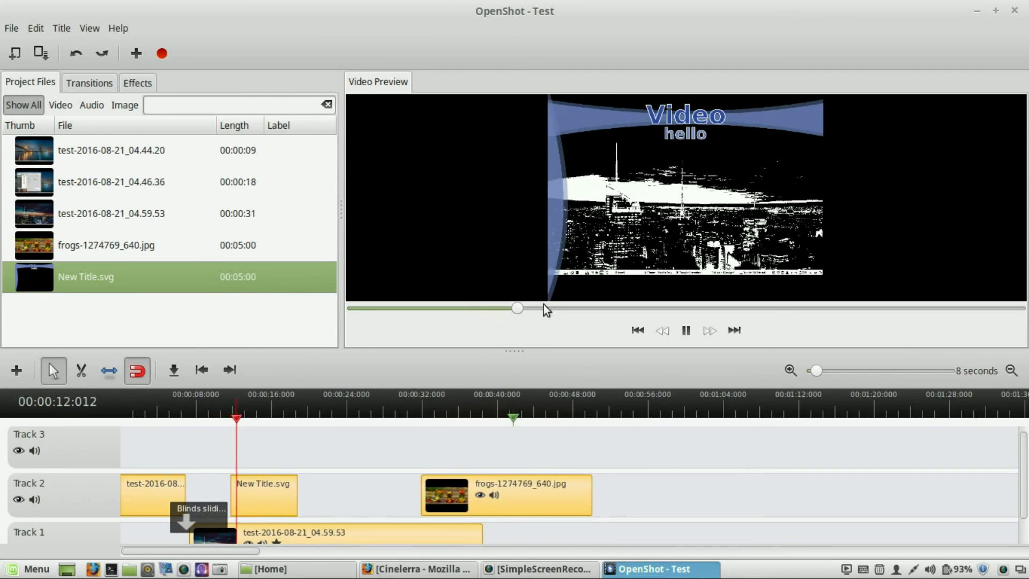
click(686, 331)
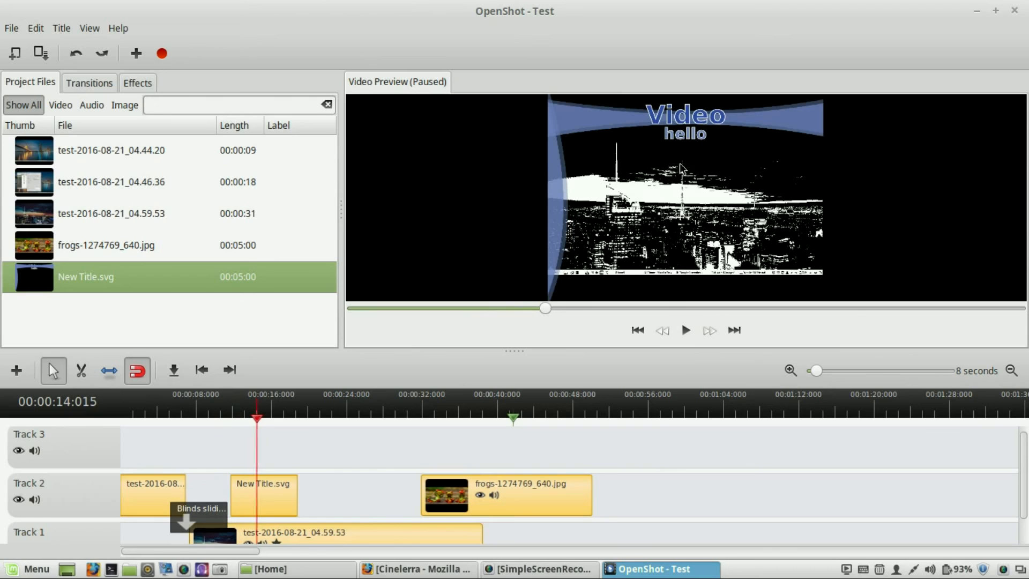
click(62, 28)
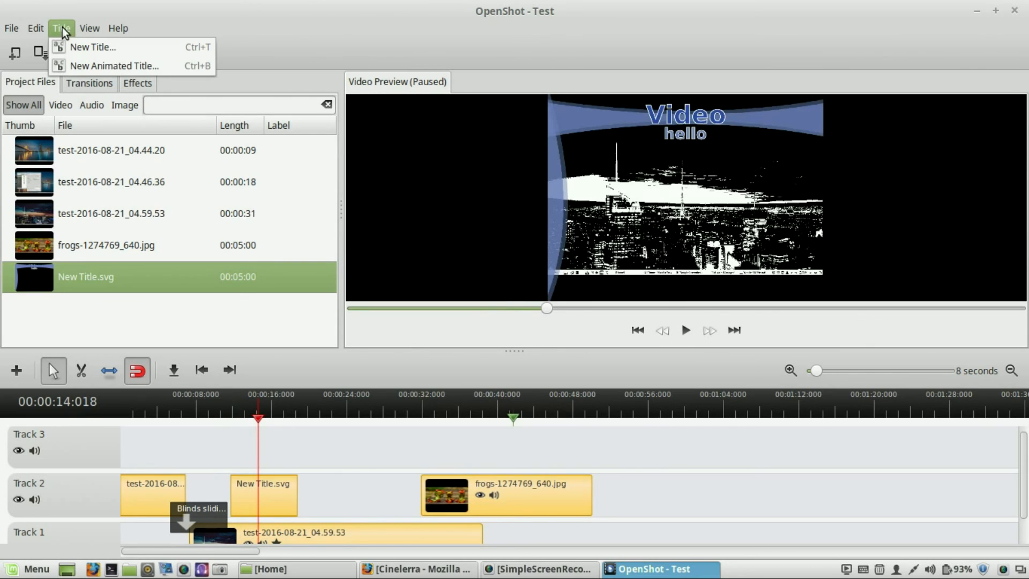
click(269, 50)
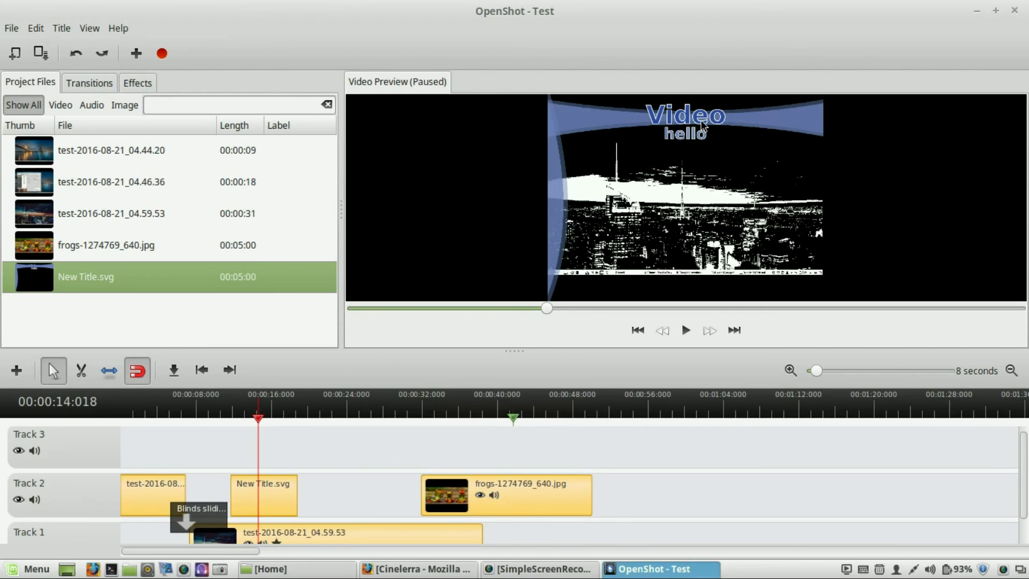